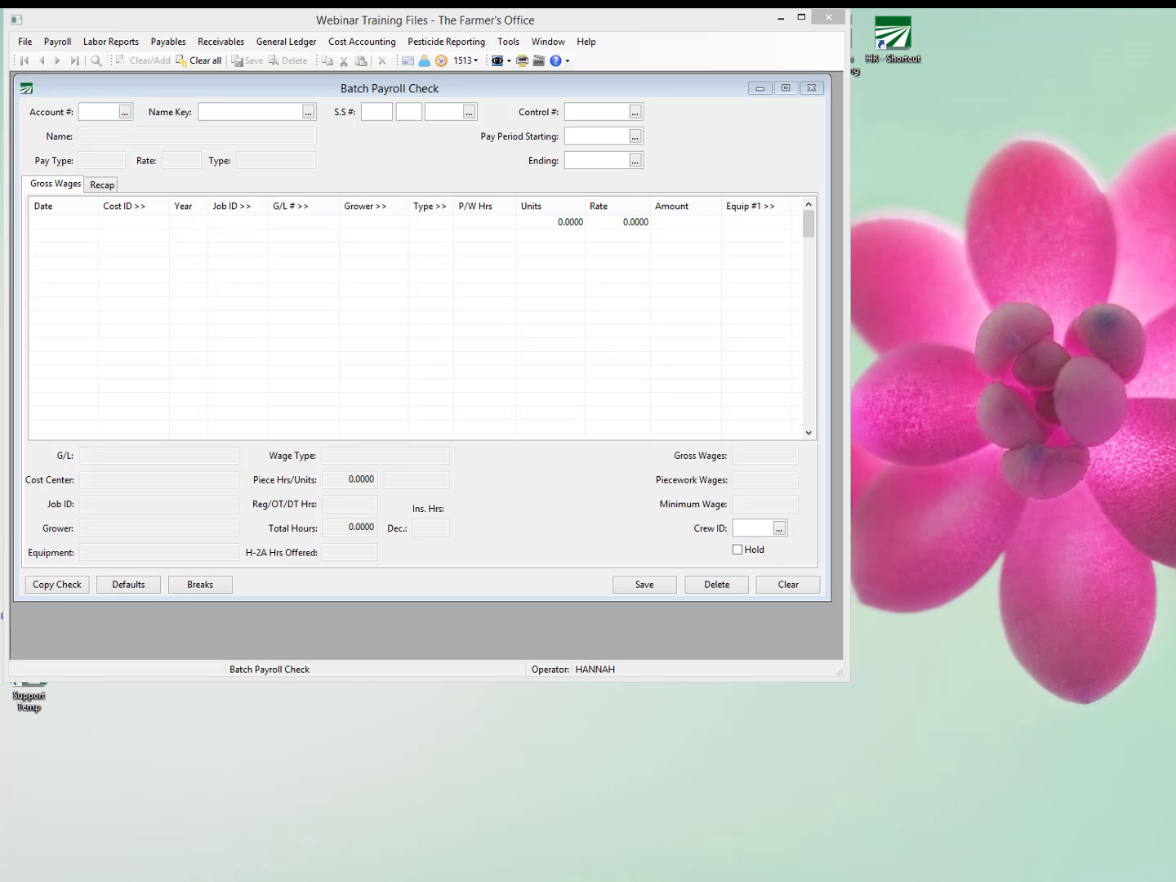
Switch to the browser and review the rest and recovery blog post and the AB 1513 Piece-Rate Compensation FAQs.
{"action": "left_click", "coordinate": [99, 878]}
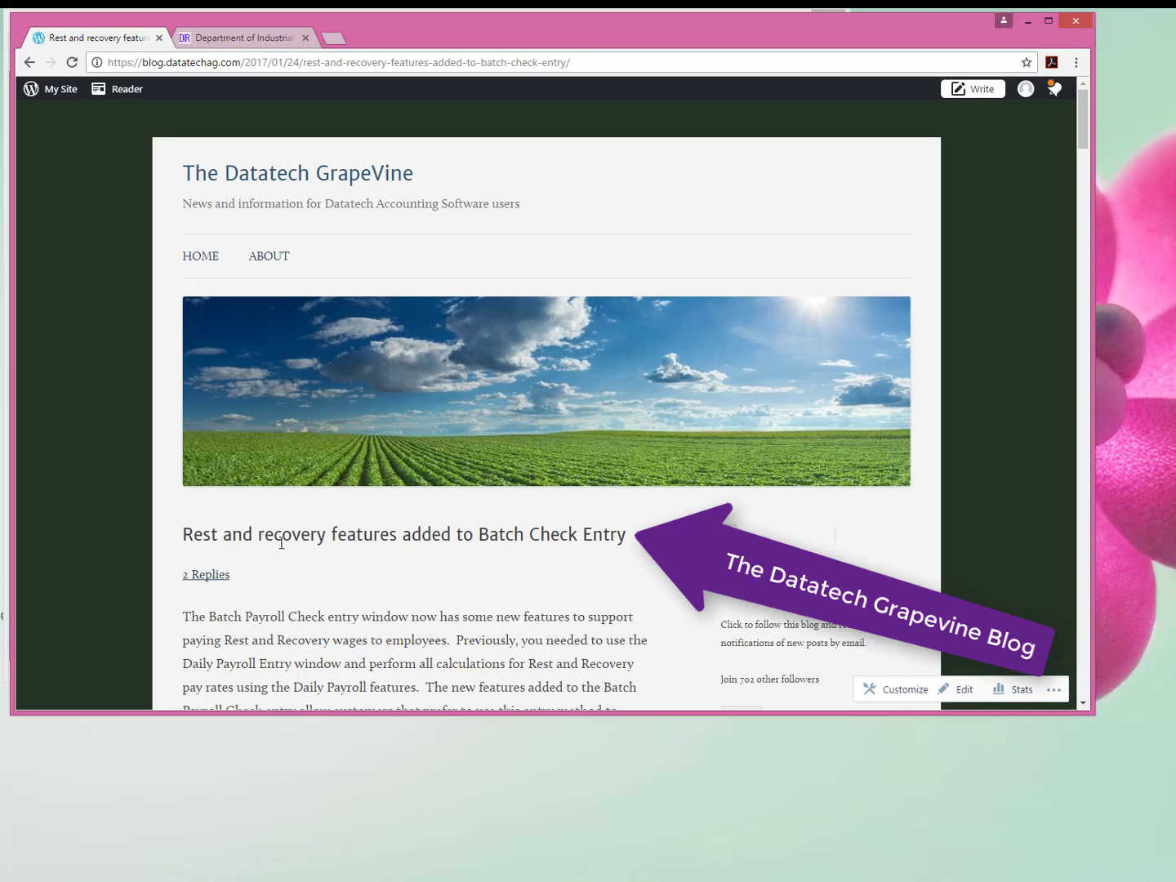
{"action": "scroll", "coordinate": [281, 543], "scroll_direction": "down", "scroll_amount": 3}
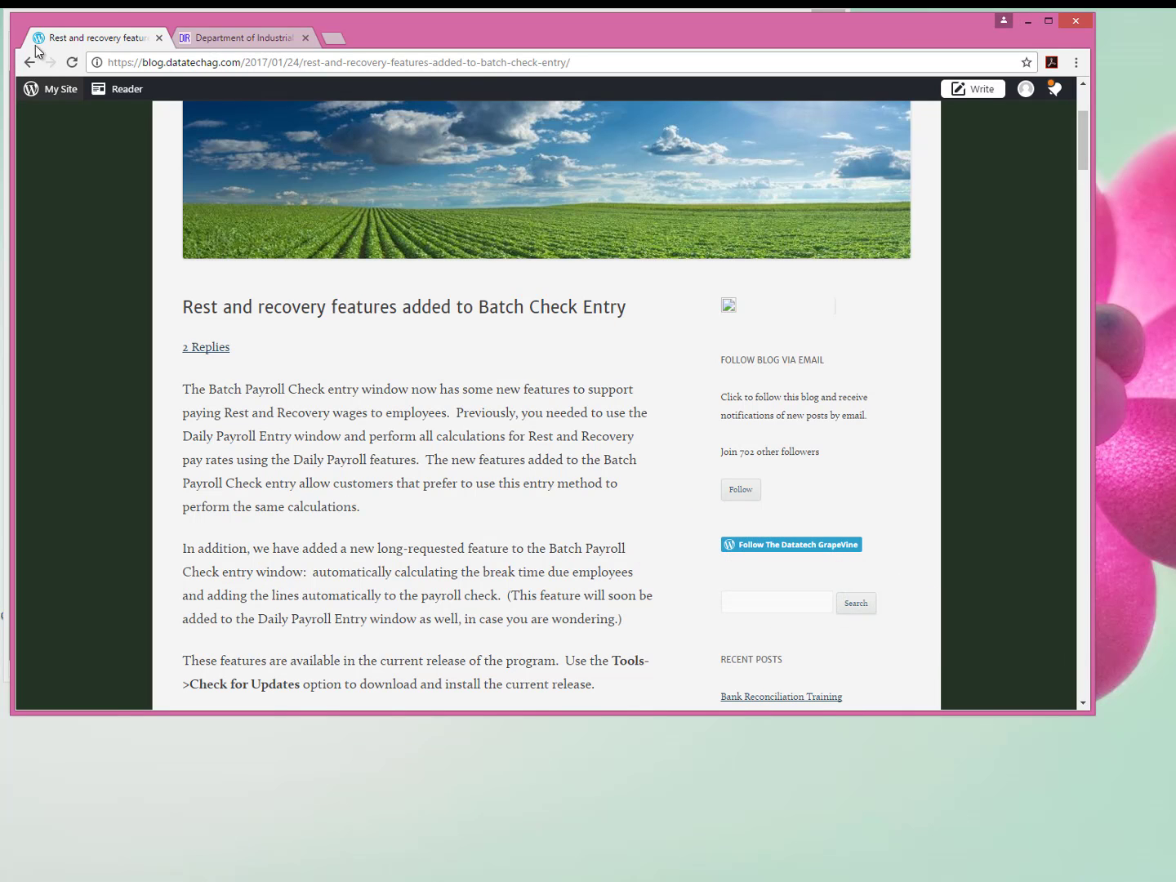
{"action": "left_click", "coordinate": [246, 37]}
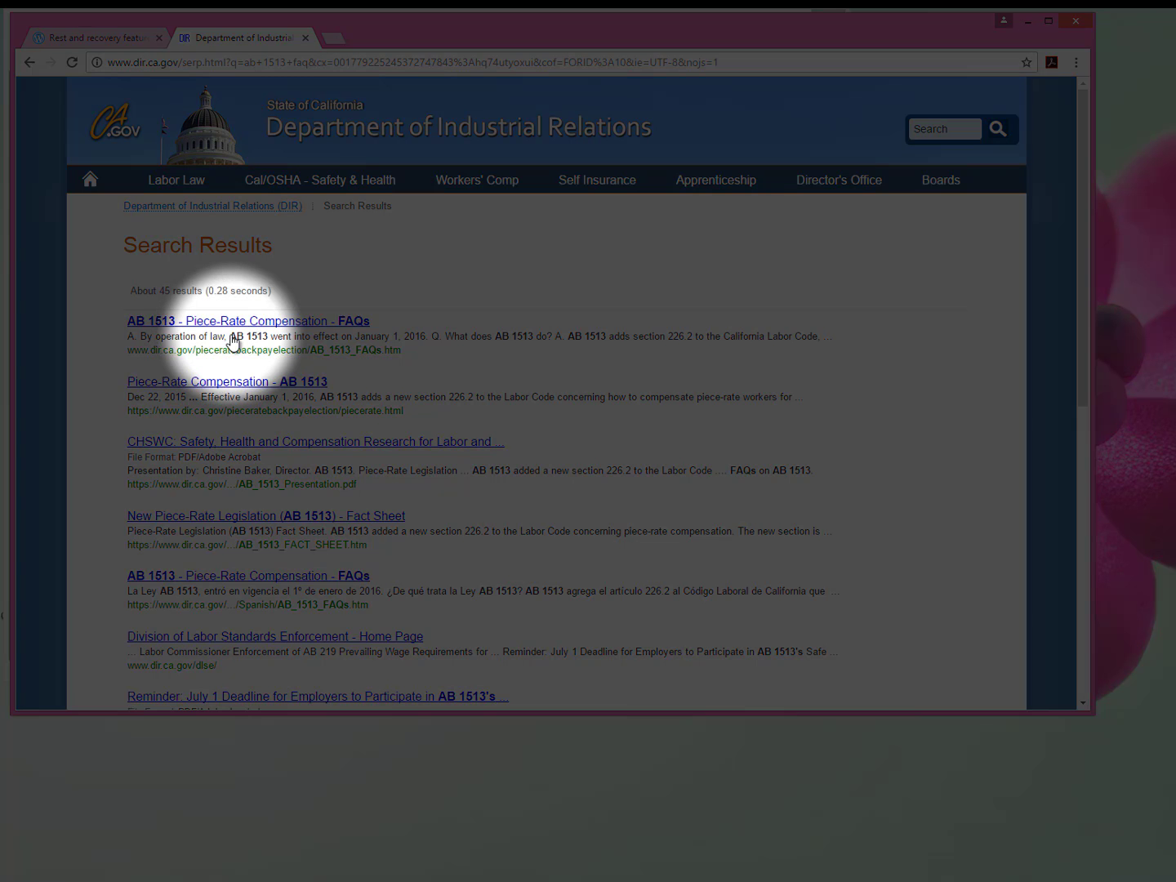
{"action": "left_click", "coordinate": [238, 324]}
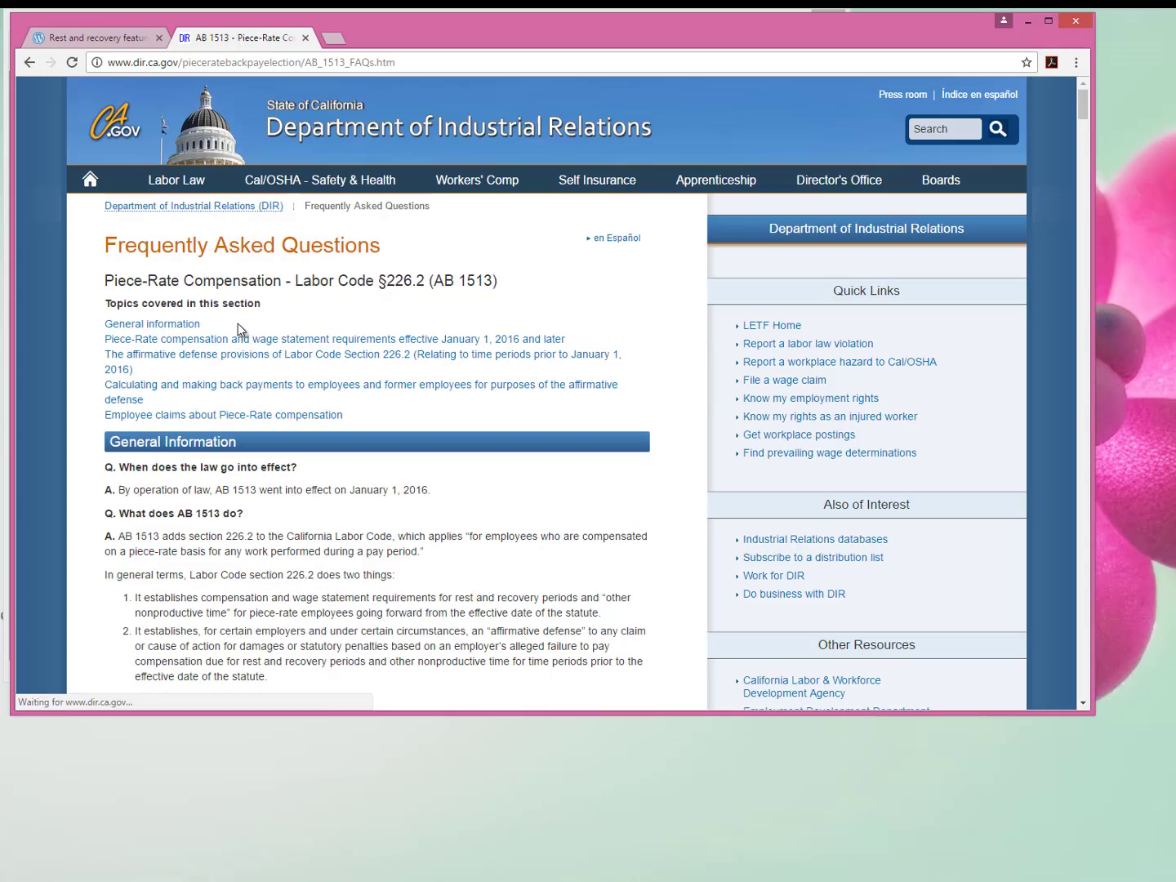
{"action": "scroll", "coordinate": [256, 665], "scroll_direction": "down", "scroll_amount": 1}
{"action": "scroll", "coordinate": [256, 665], "scroll_direction": "down", "scroll_amount": 20}
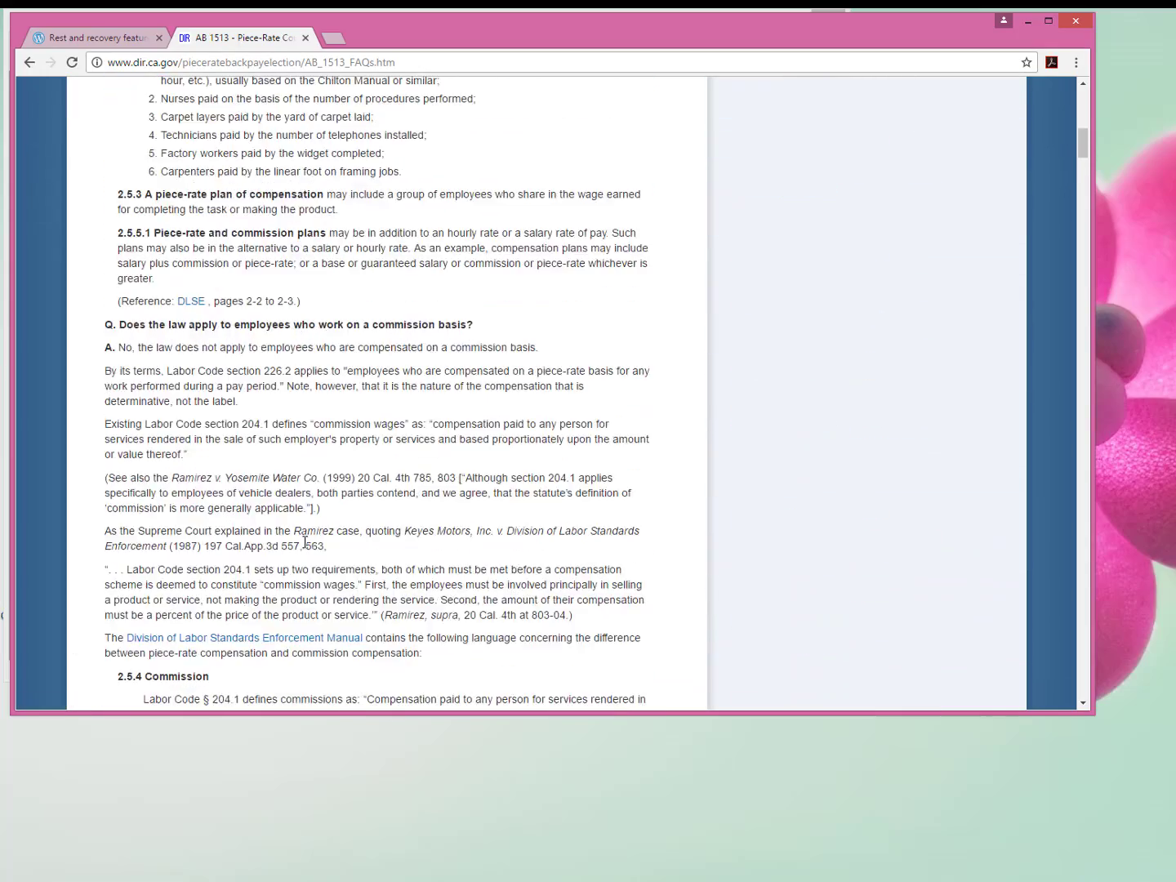
{"action": "scroll", "coordinate": [305, 542], "scroll_direction": "down", "scroll_amount": 8}
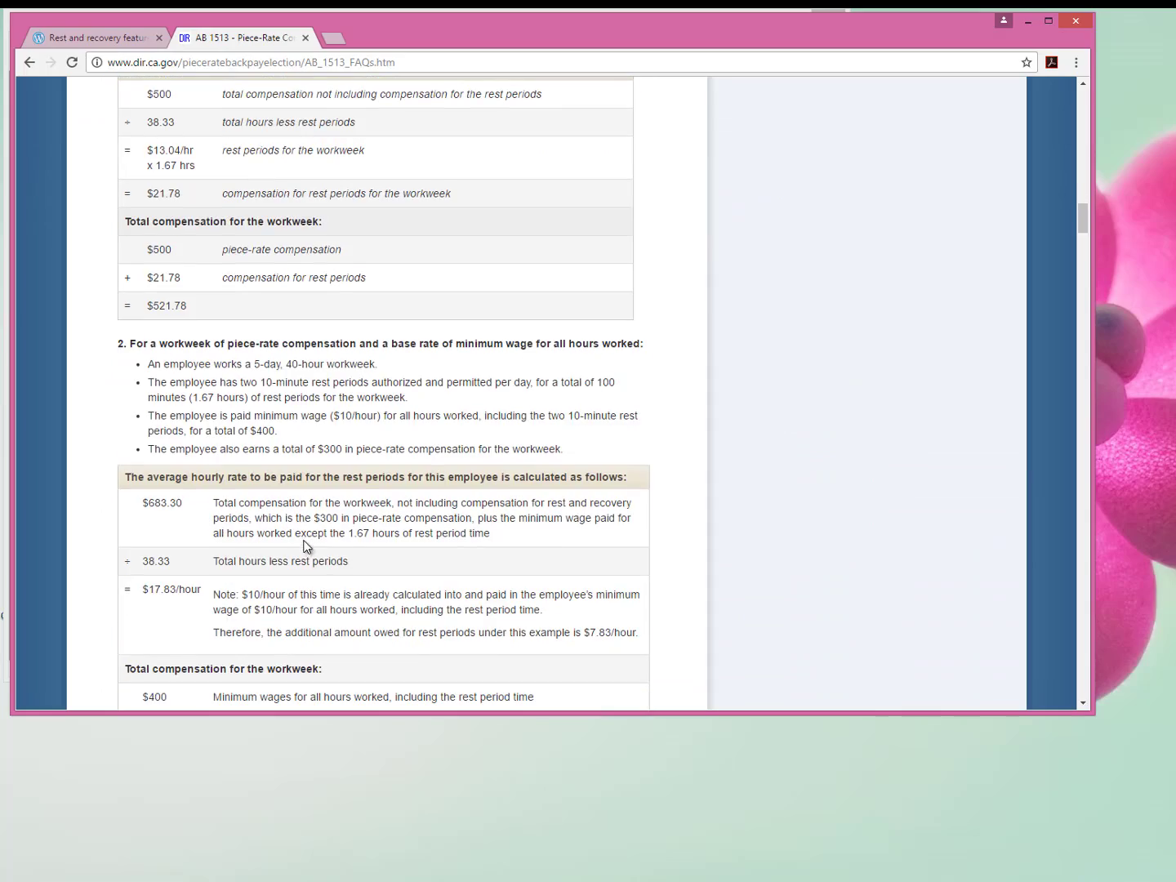
{"action": "scroll", "coordinate": [386, 444], "scroll_direction": "down", "scroll_amount": 15}
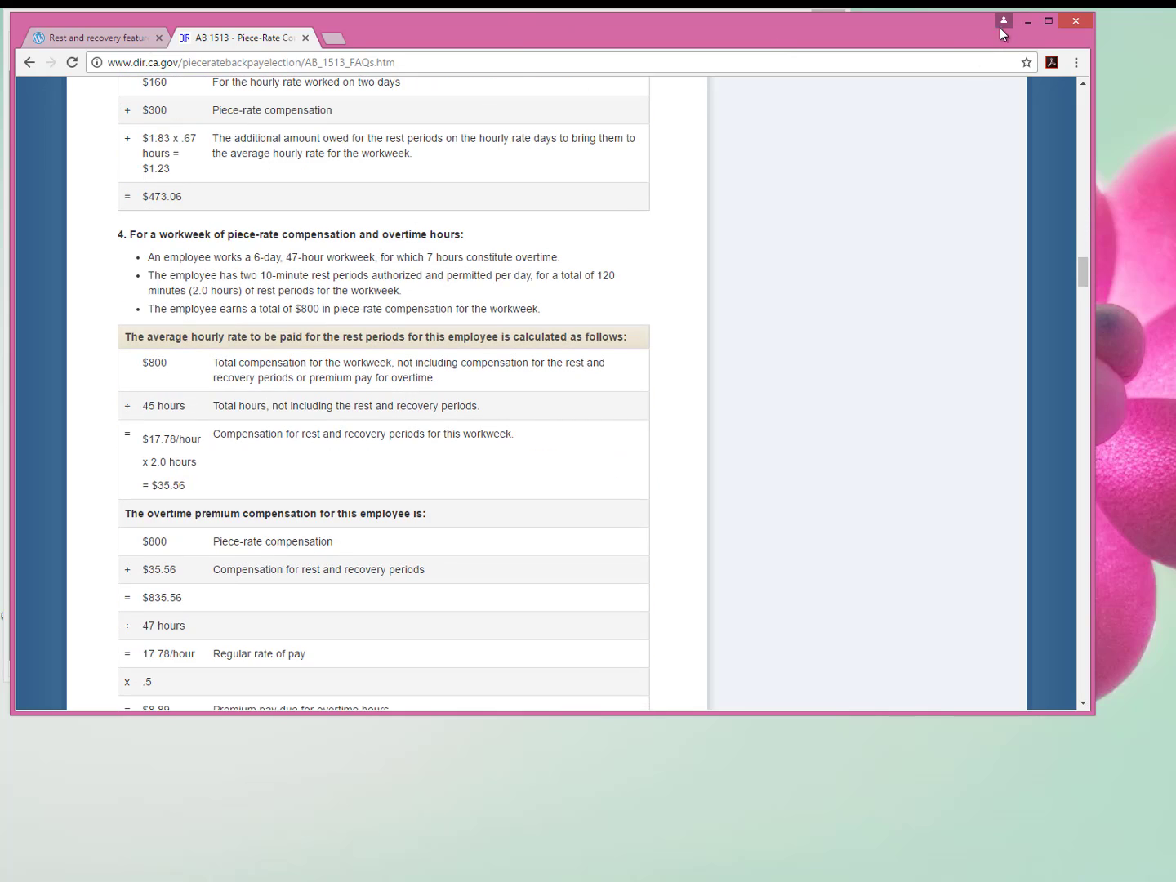
{"action": "left_click", "coordinate": [1028, 23]}
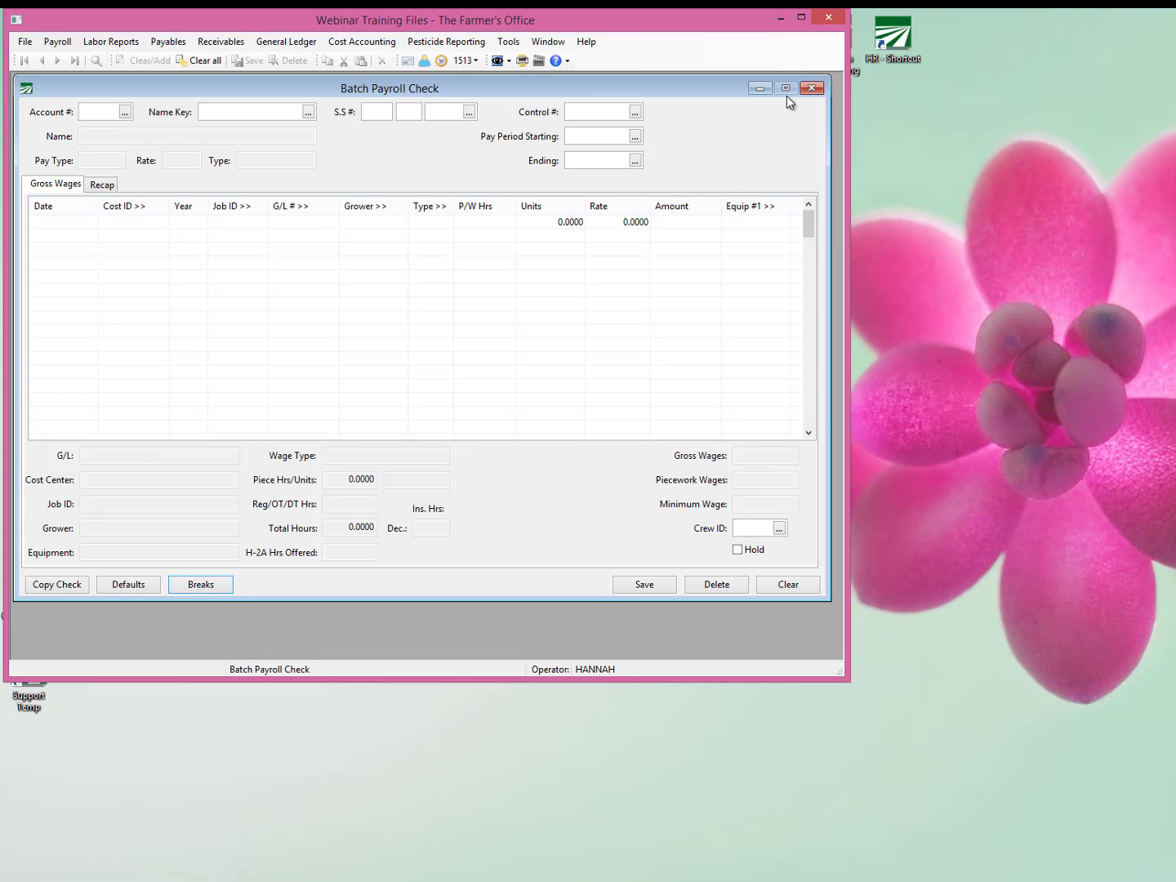
Minimize the Batch Payroll Check window and open the payroll setup for Rest and Recovery Time.
{"action": "left_click", "coordinate": [760, 89]}
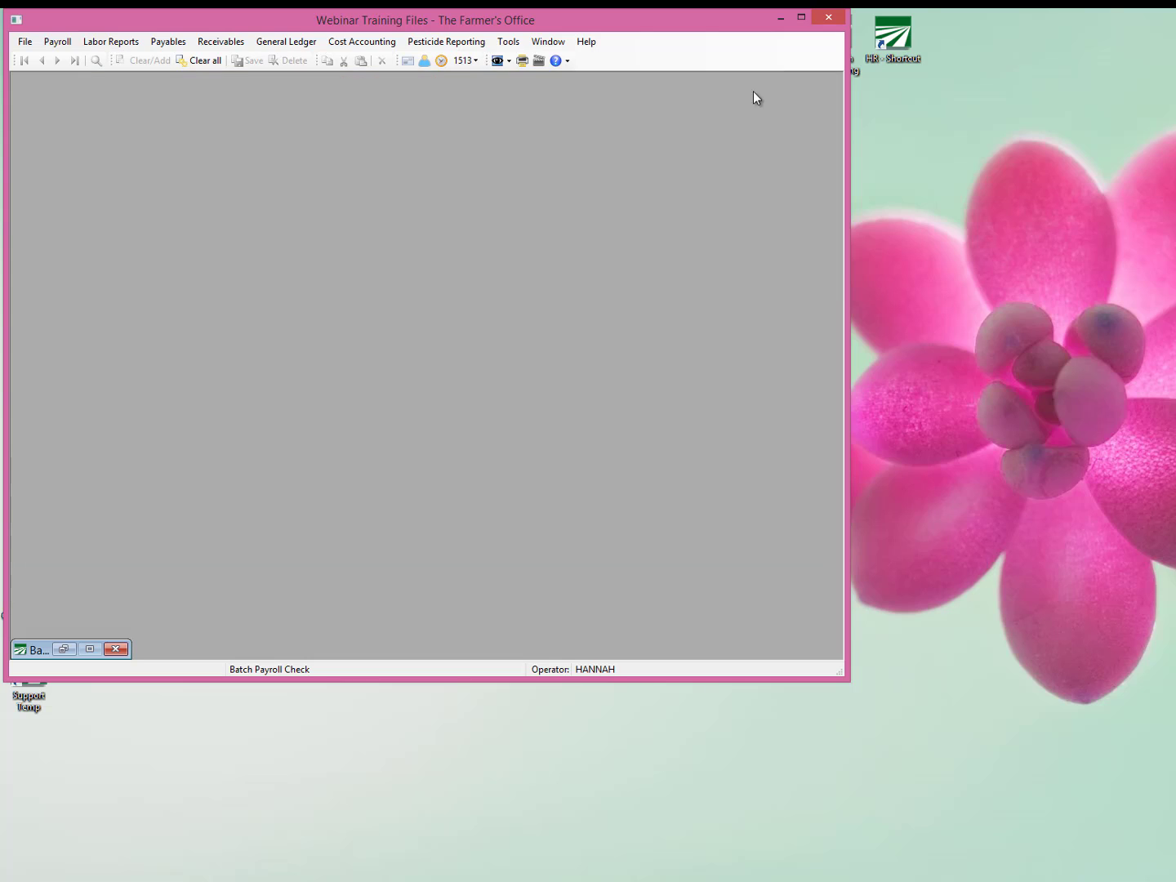
{"action": "left_click", "coordinate": [68, 47]}
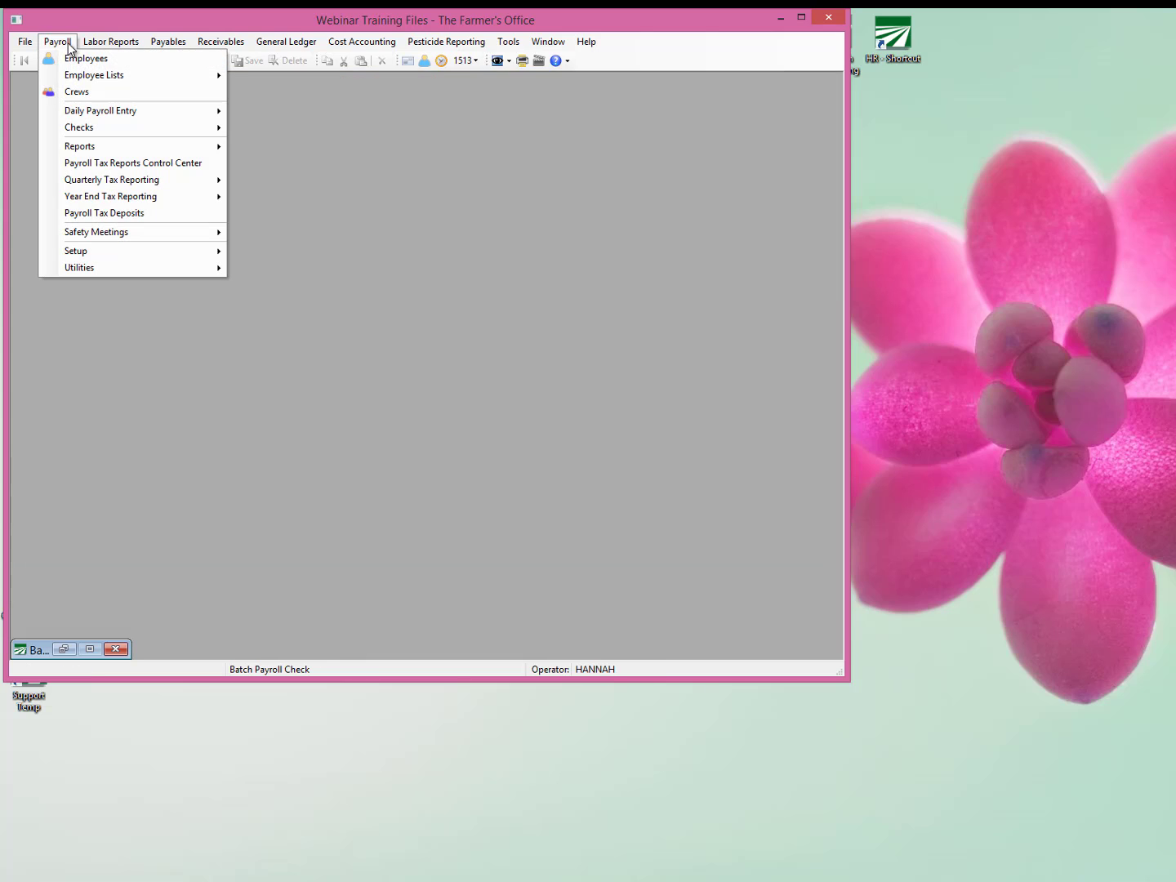
{"action": "mouse_move", "coordinate": [95, 250]}
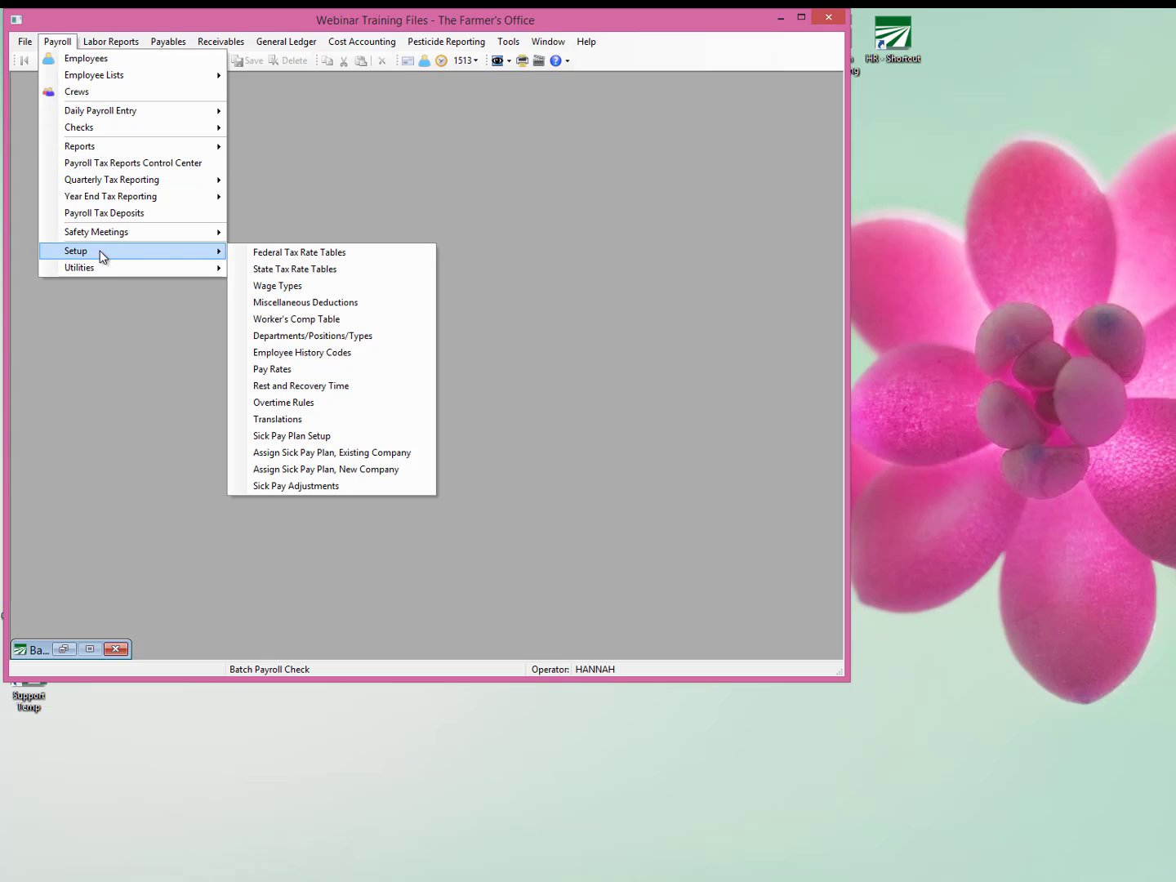
{"action": "left_click", "coordinate": [346, 392]}
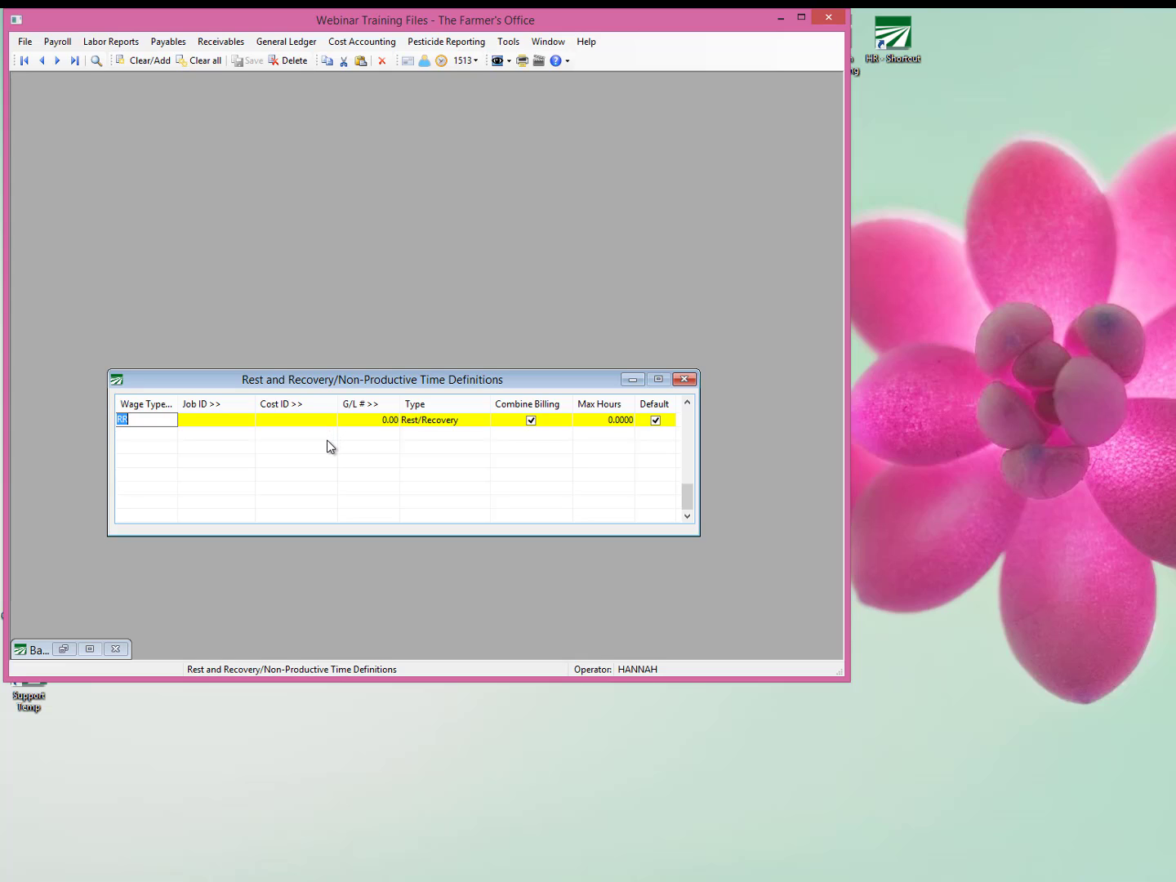
Look at the available Type options for the RR definition, keeping Rest/Recovery selected.
{"action": "left_click", "coordinate": [486, 419]}
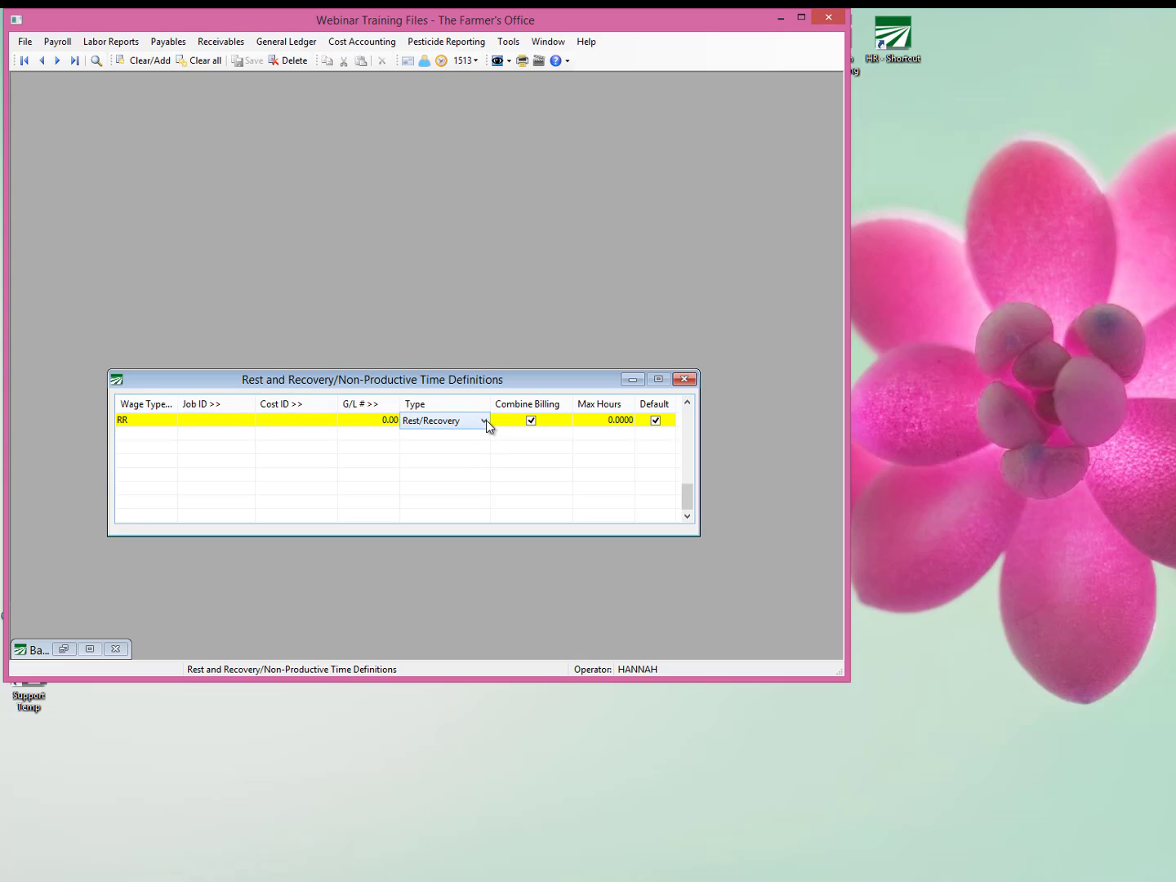
{"action": "left_click", "coordinate": [486, 419]}
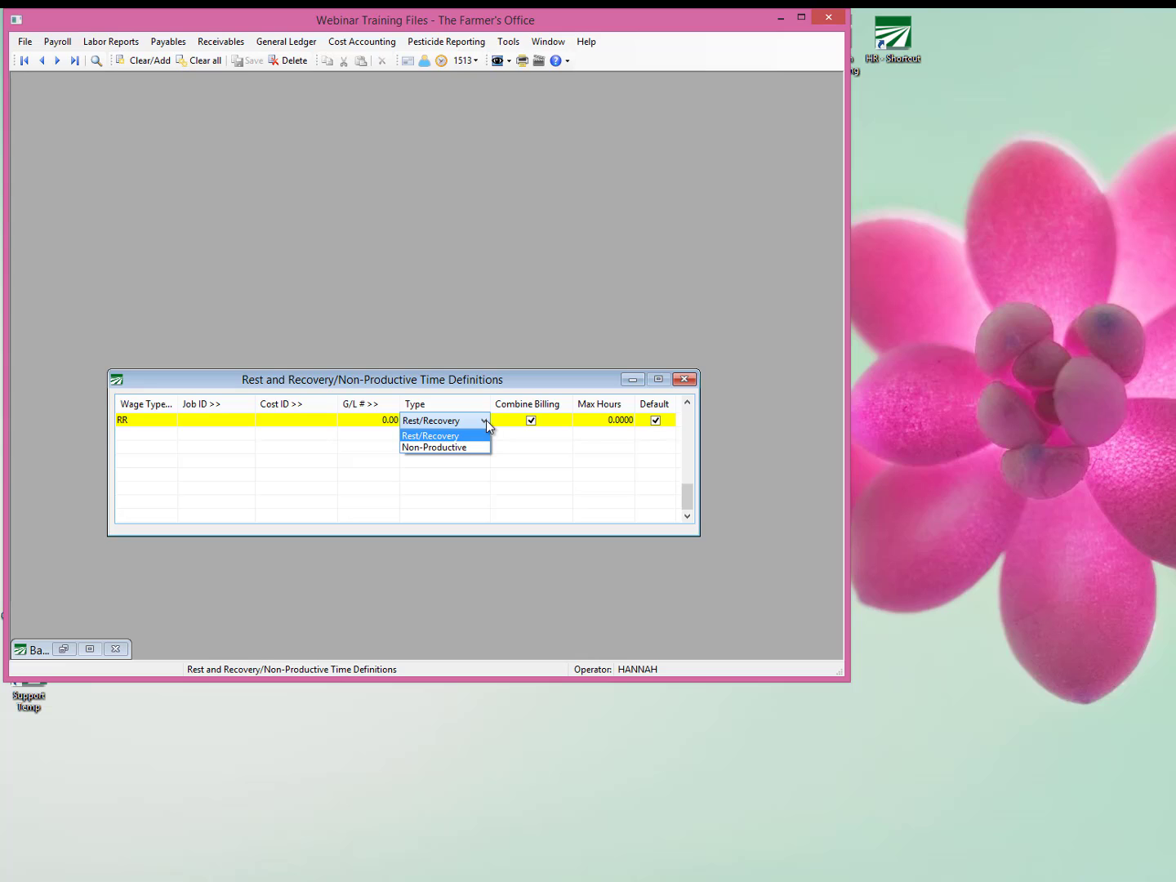
{"action": "left_click", "coordinate": [486, 420]}
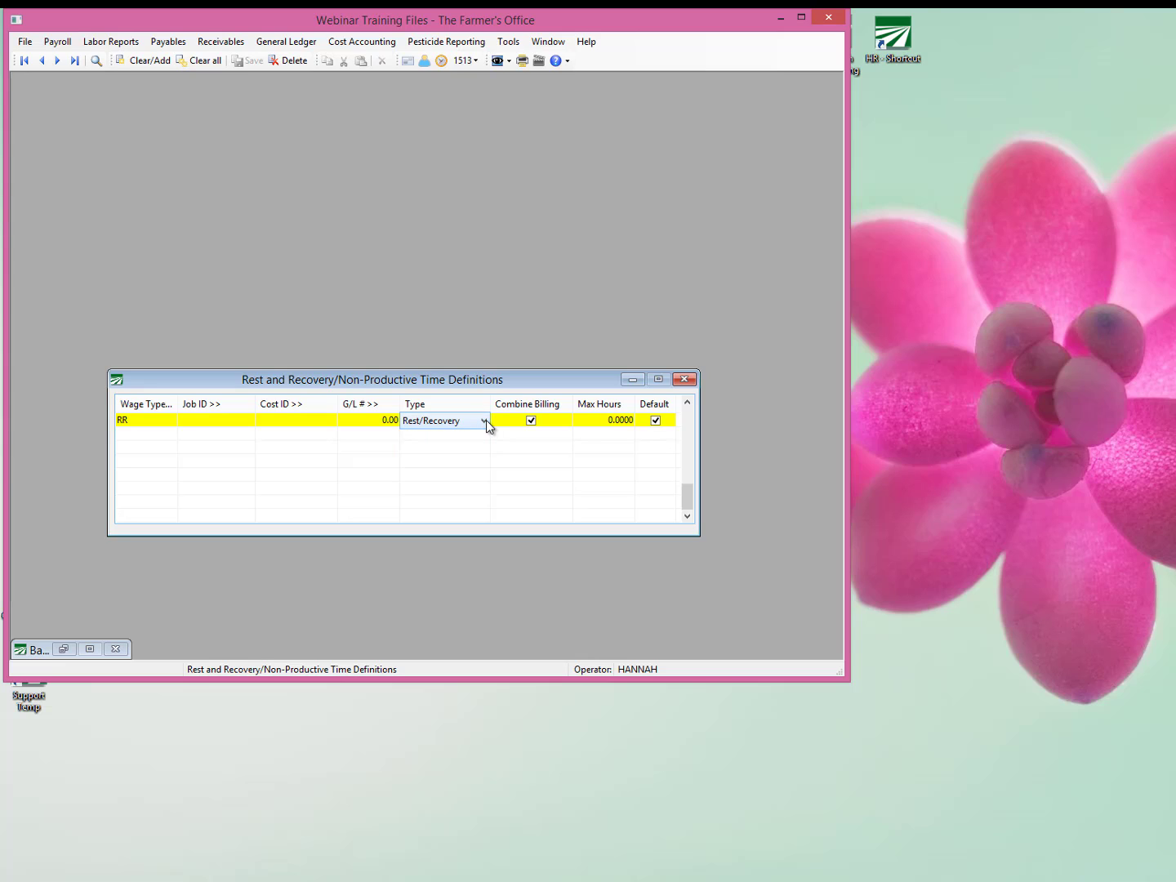
Look up the wage types for the first definition and choose RR, Rest & Recovery.
{"action": "left_click", "coordinate": [149, 421]}
{"action": "left_click", "coordinate": [151, 419]}
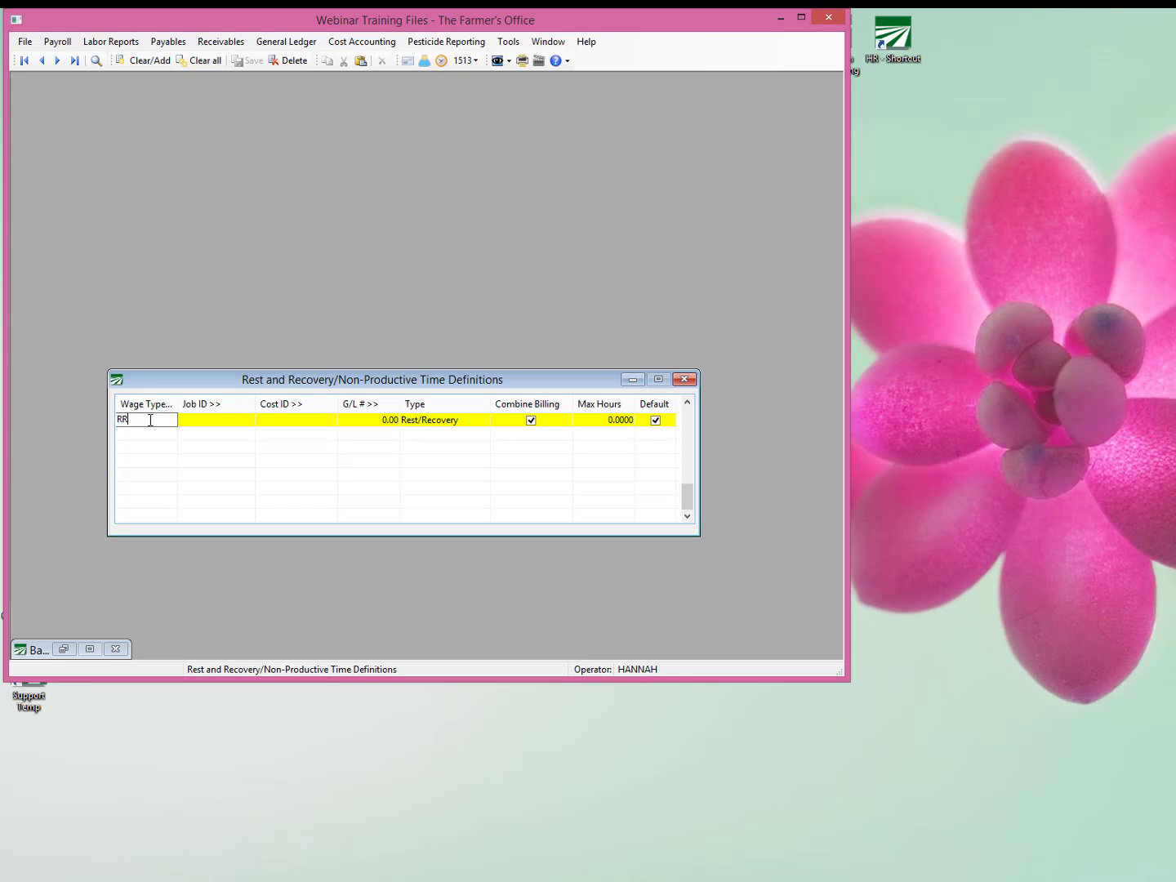
{"action": "double_click", "coordinate": [150, 419]}
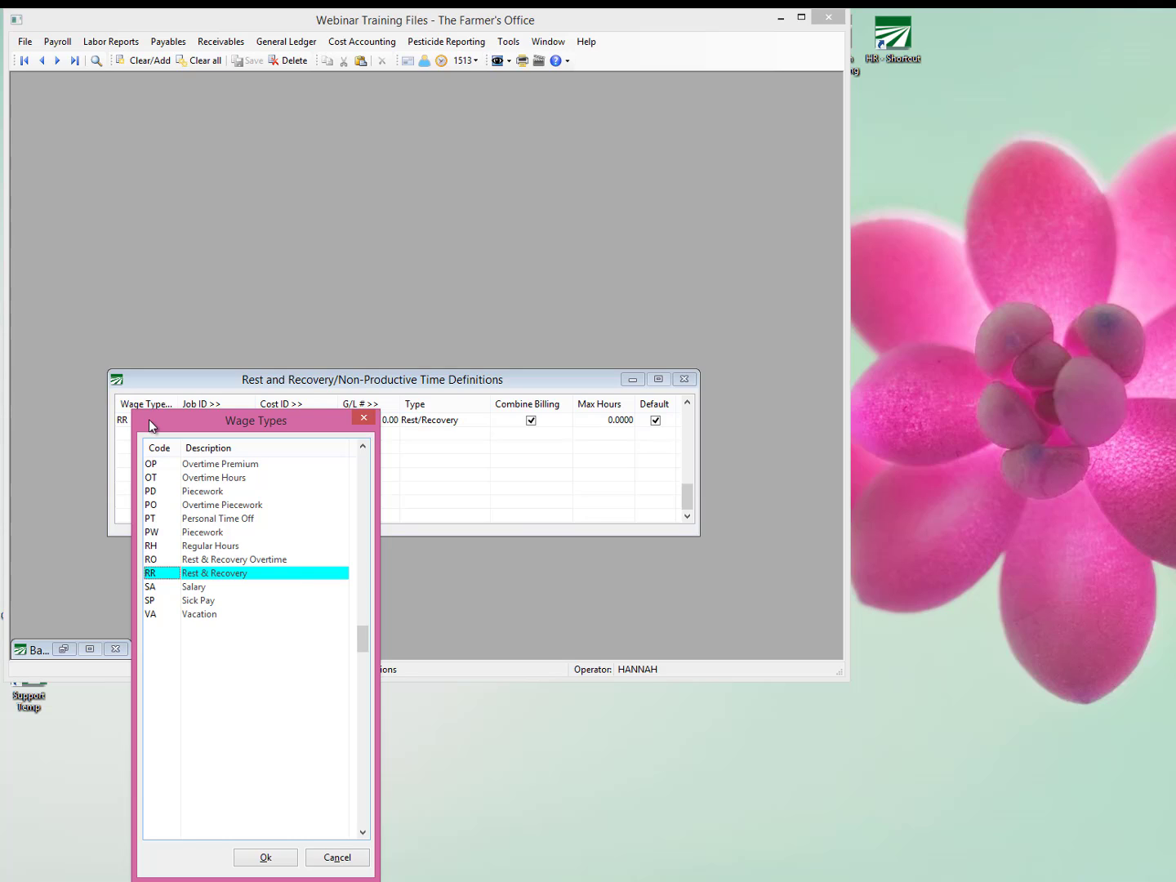
{"action": "key", "text": "Return"}
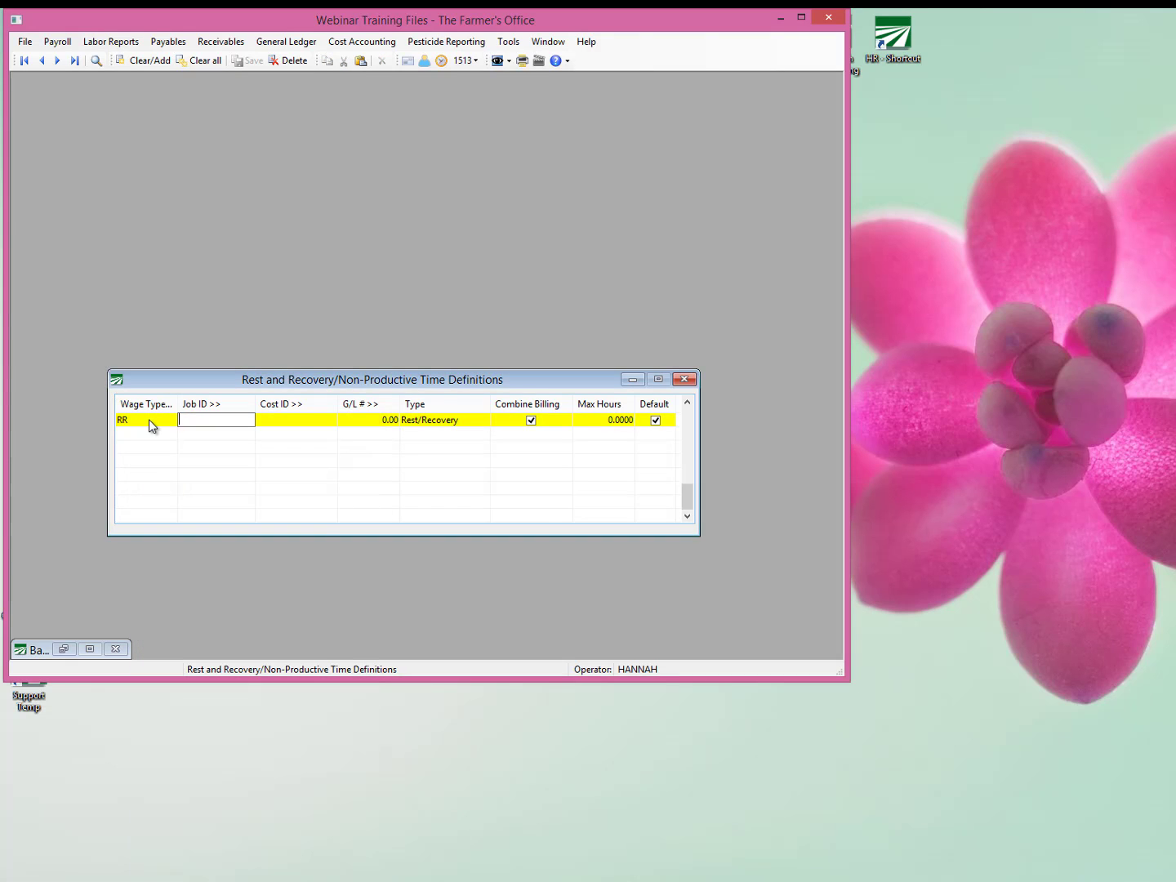
Set the Job ID of the RR definition to BT, BREAK TIME, from the job lookup.
{"action": "key", "text": "F4"}
{"action": "key", "text": "Down"}
{"action": "key", "text": "Down"}
{"action": "key", "text": "Down"}
{"action": "key", "text": "Down"}
{"action": "key", "text": "Down"}
{"action": "key", "text": "Down"}
{"action": "key", "text": "Down"}
{"action": "key", "text": "Down"}
{"action": "key", "text": "Down"}
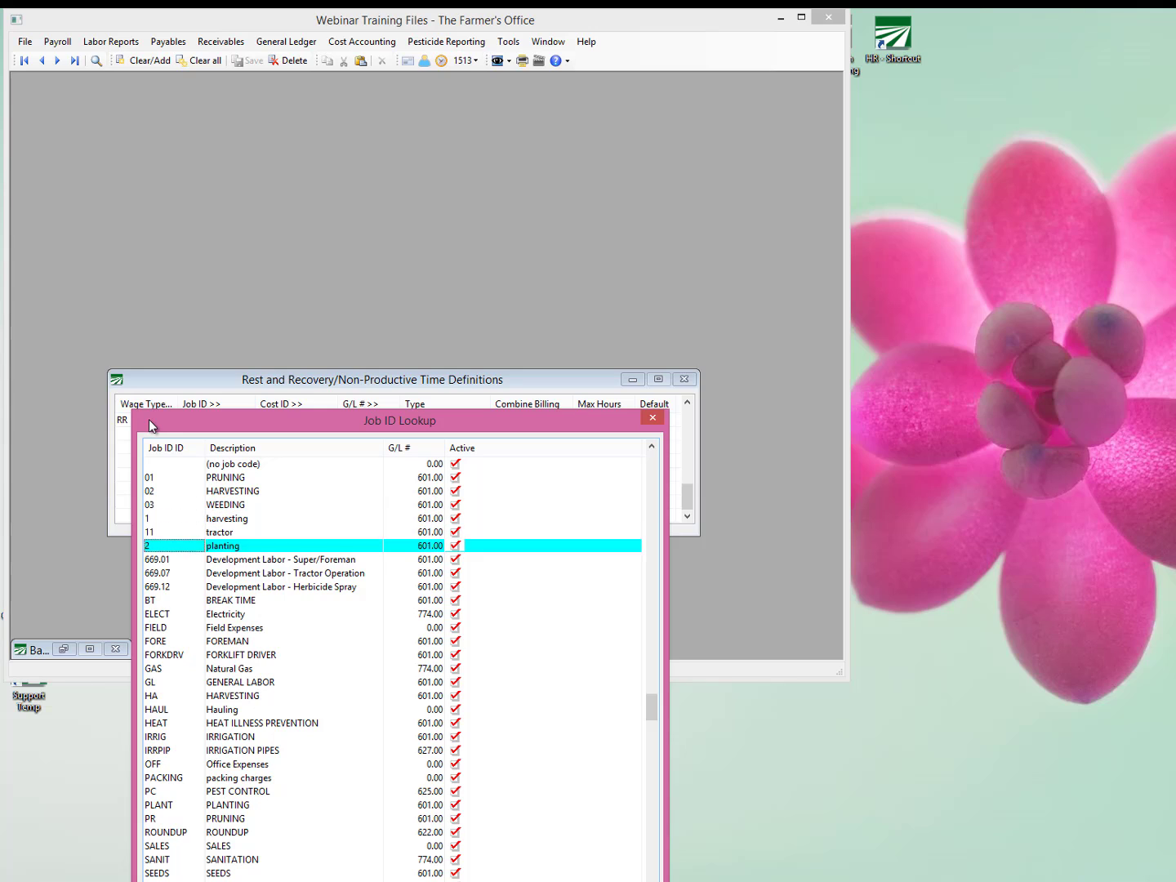
{"action": "key", "text": "Down"}
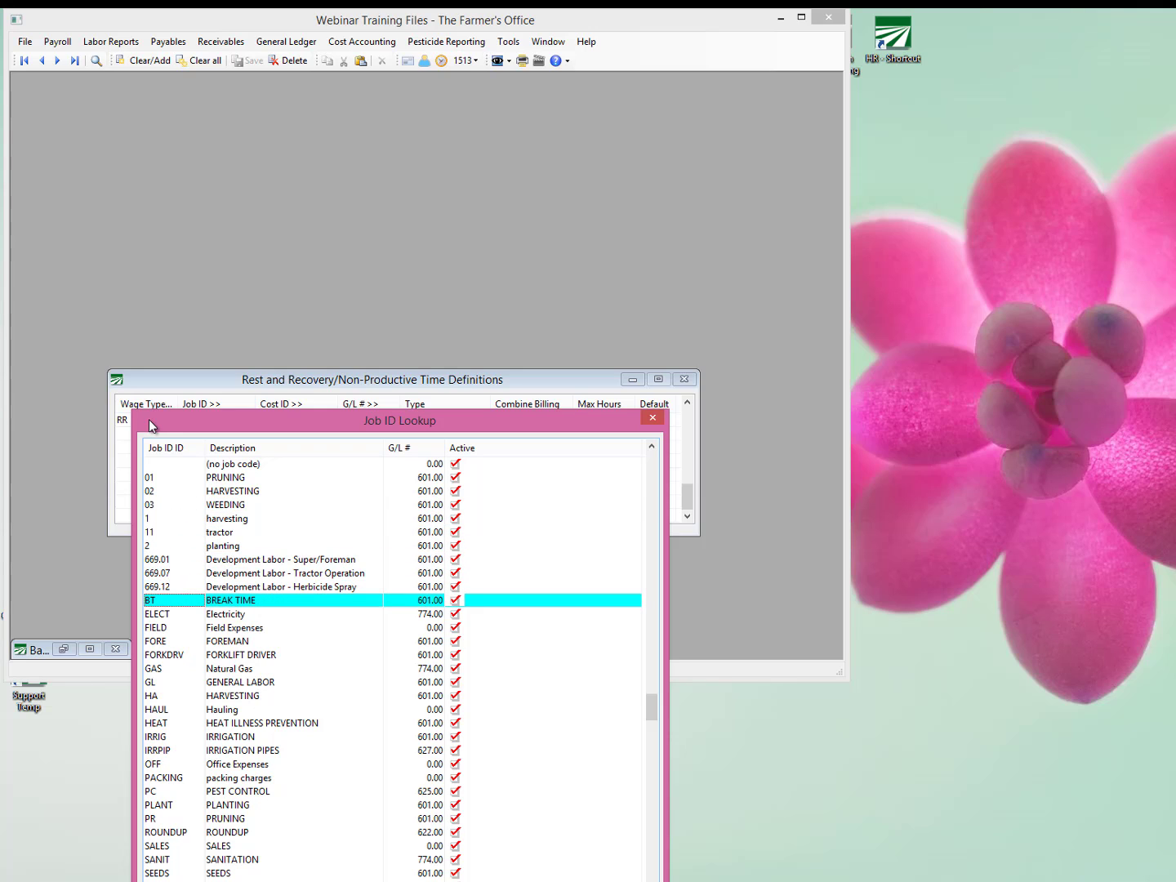
{"action": "key", "text": "Return"}
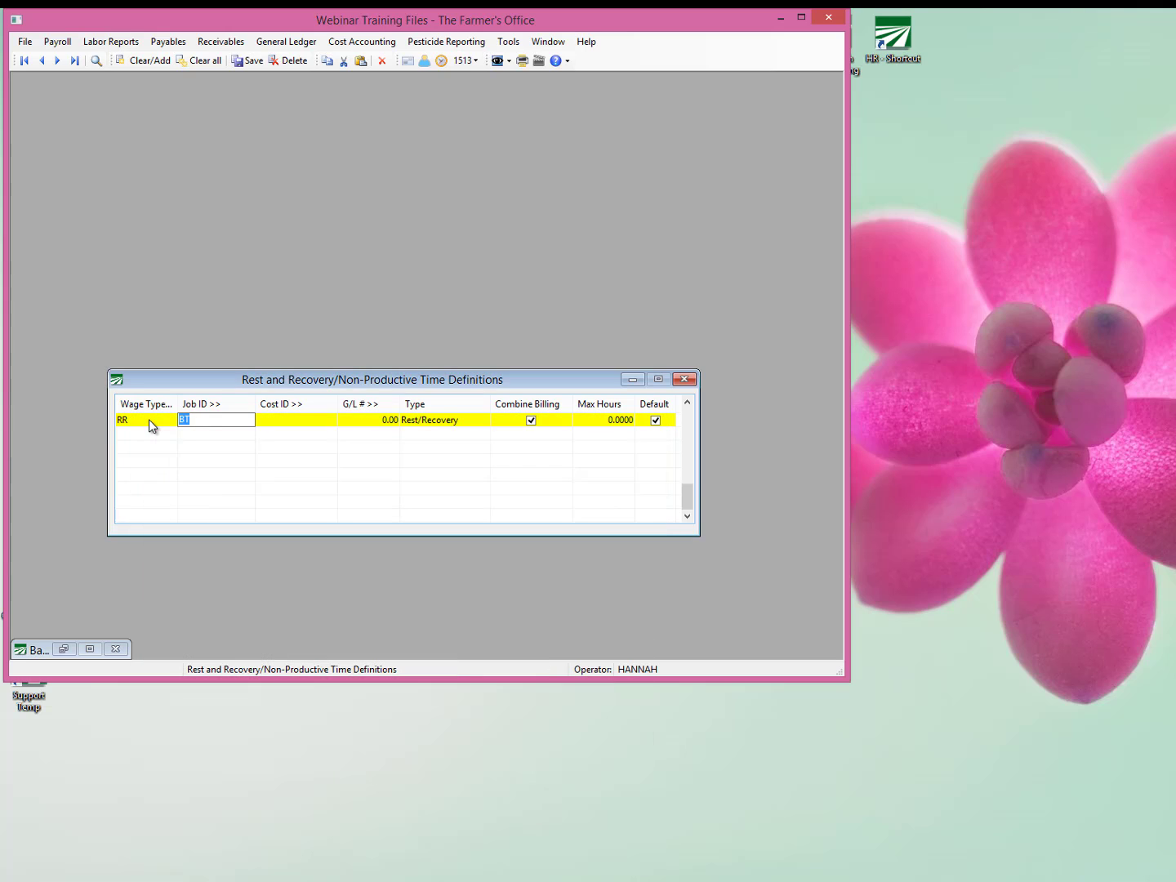
Review the RR definition's Cost ID, G/L #, Type, Combine Billing, Max Hours and Default fields.
{"action": "key", "text": "Tab"}
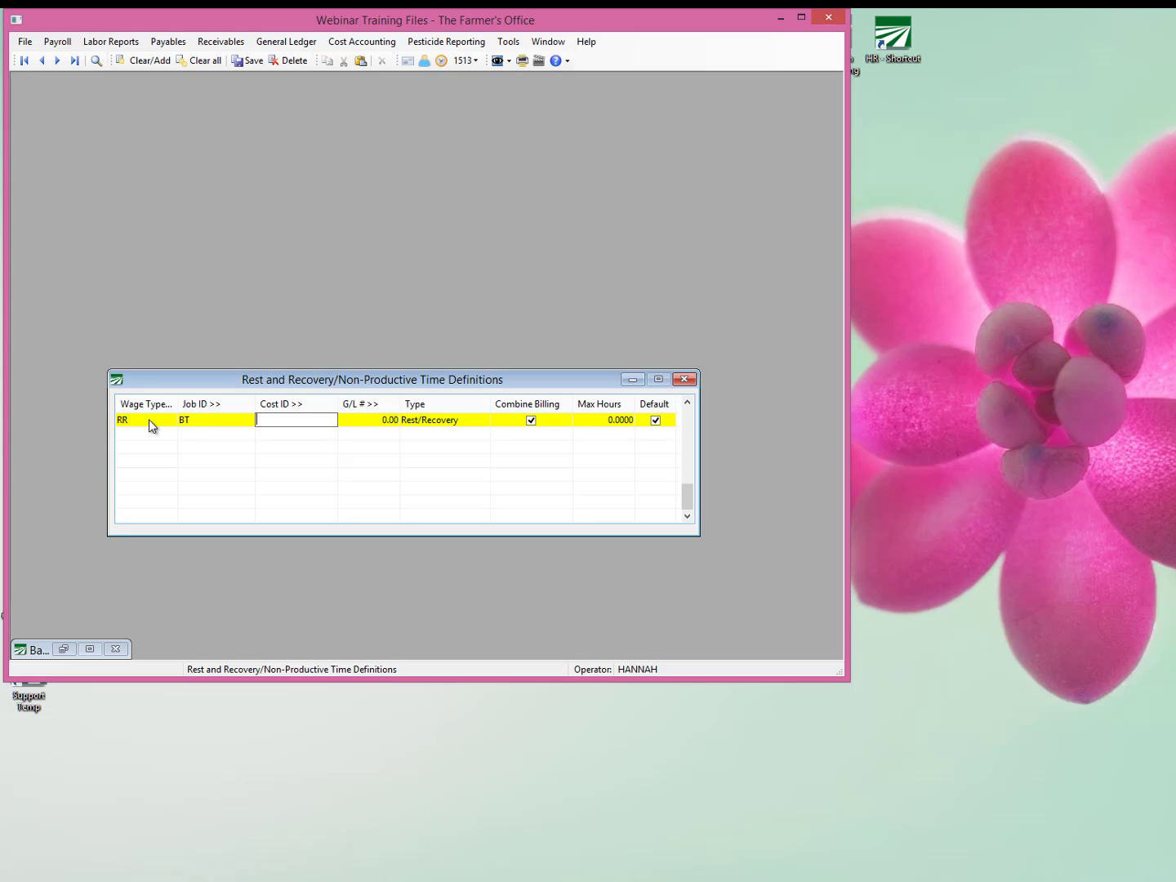
{"action": "key", "text": "Tab"}
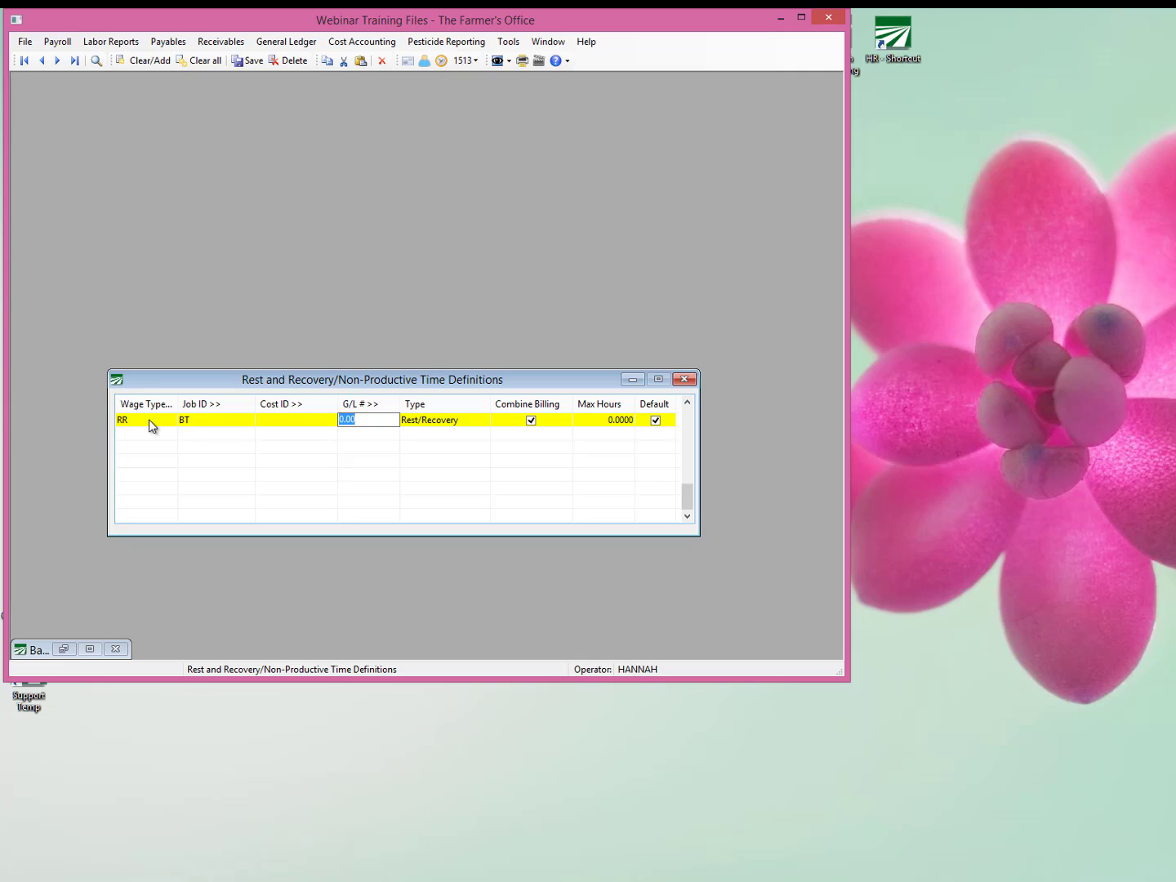
{"action": "key", "text": "Tab"}
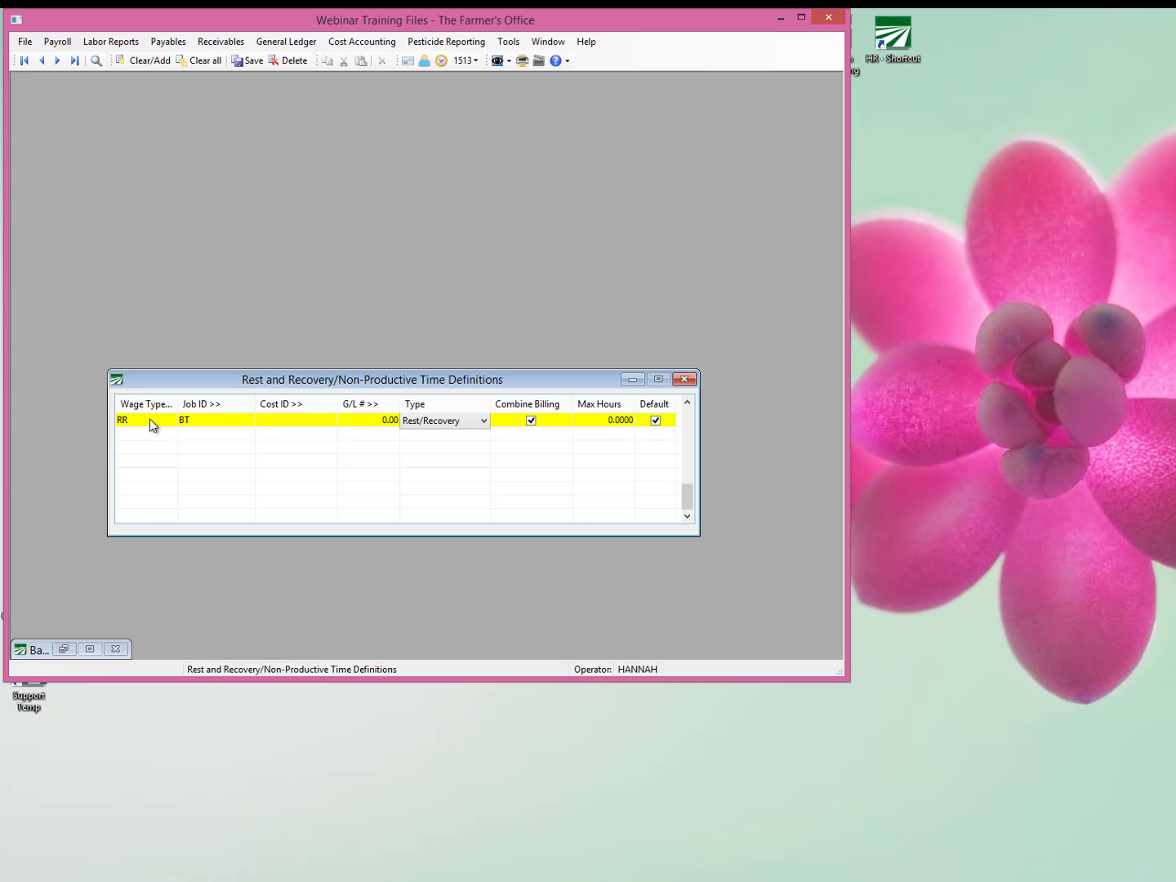
{"action": "key", "text": "Tab"}
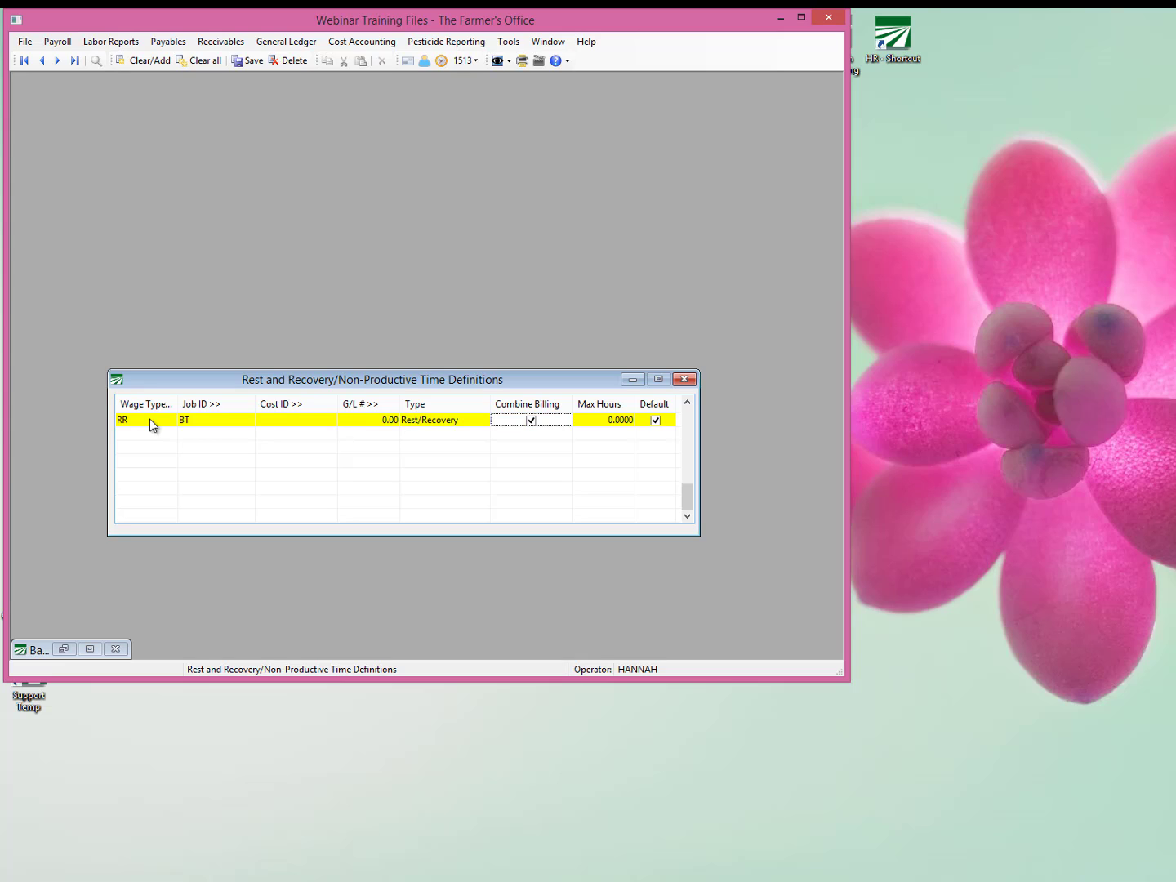
{"action": "key", "text": "Tab"}
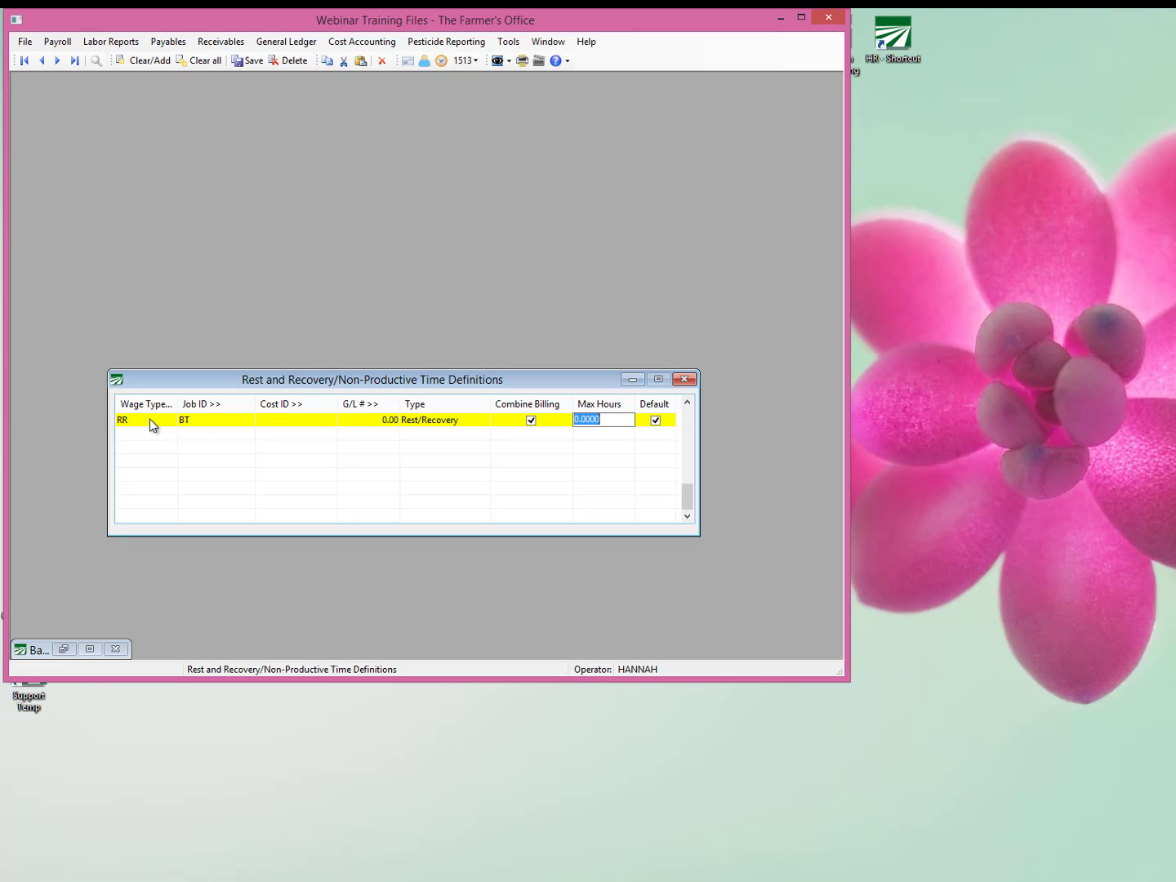
{"action": "key", "text": "Tab"}
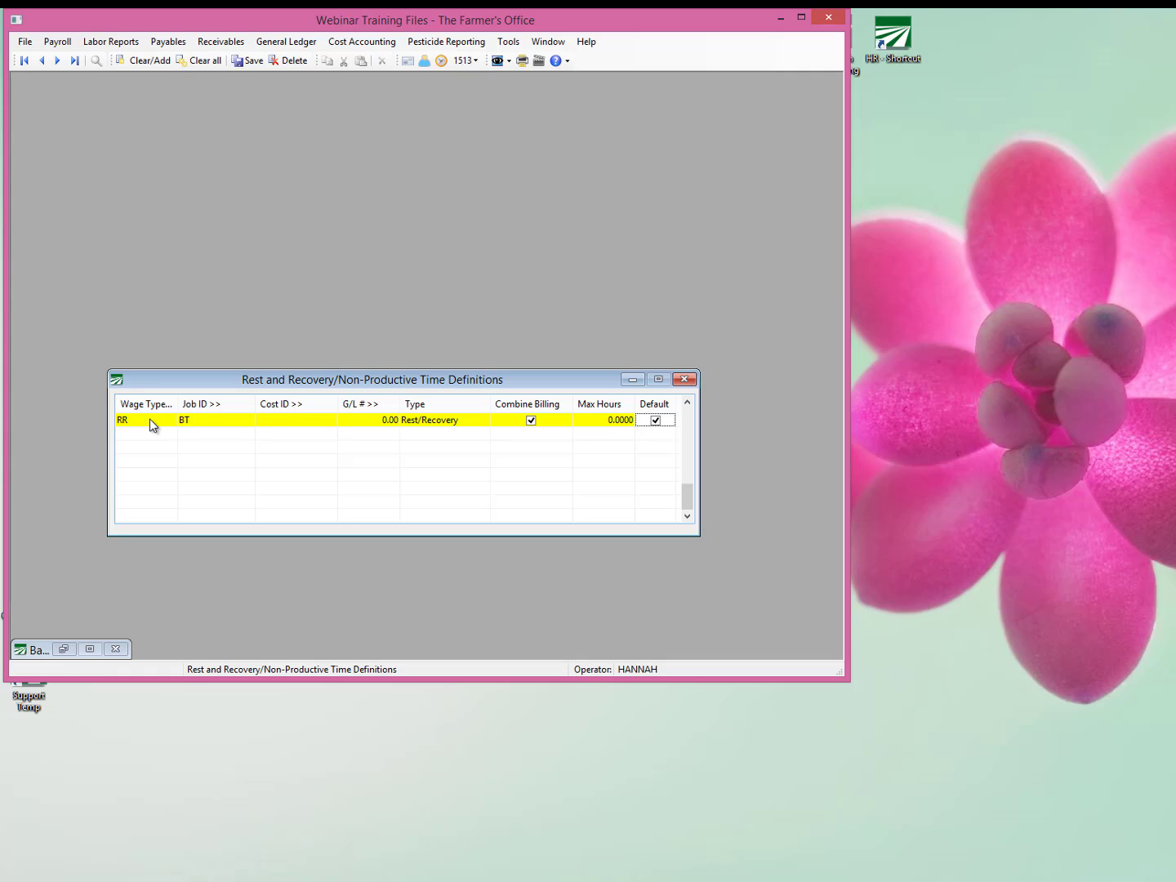
Add a second definition line using wage type RO, Rest & Recovery Overtime, from the wage type lookup.
{"action": "key", "text": "Down"}
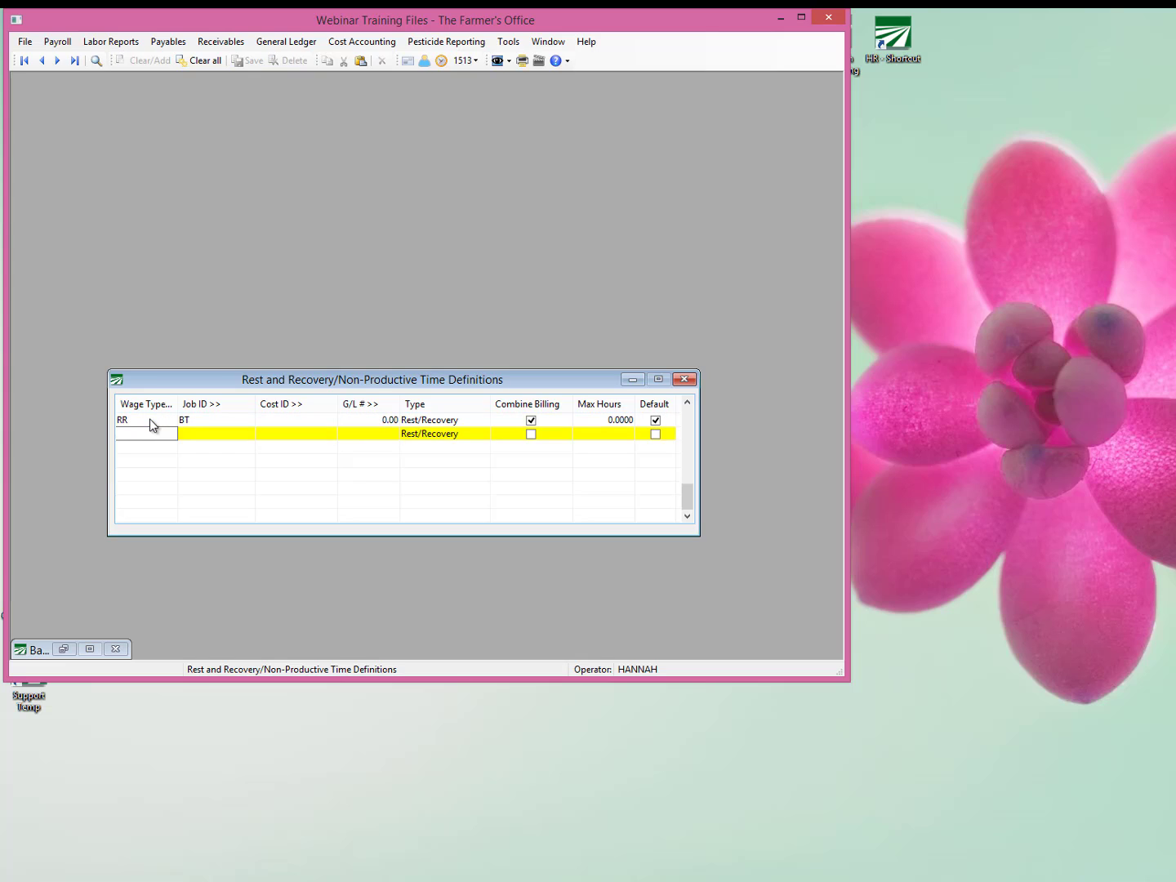
{"action": "double_click", "coordinate": [150, 423]}
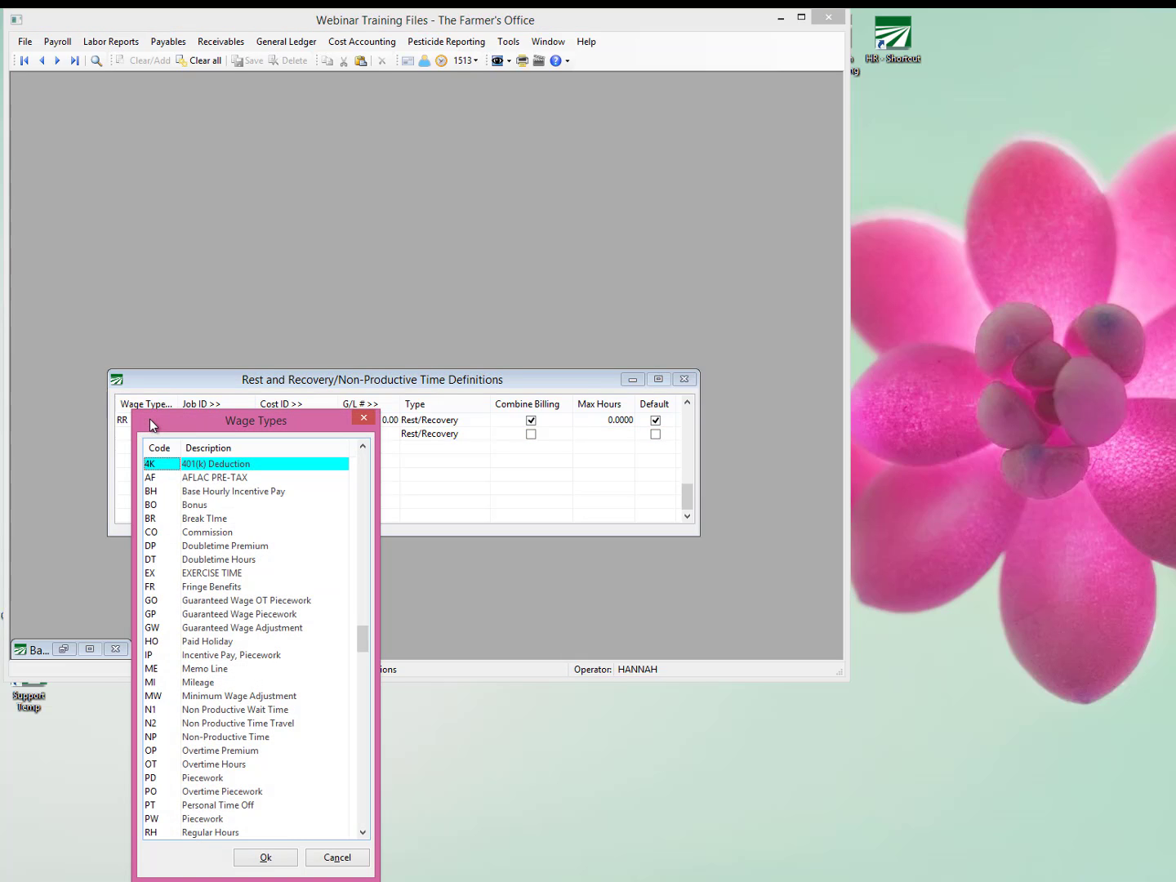
{"action": "key", "text": "Down"}
{"action": "key", "text": "Down"}
{"action": "key", "text": "Down"}
{"action": "key", "text": "Down"}
{"action": "key", "text": "Down"}
{"action": "key", "text": "Down"}
{"action": "key", "text": "Down"}
{"action": "key", "text": "Down"}
{"action": "key", "text": "Down"}
{"action": "key", "text": "Down"}
{"action": "key", "text": "Down"}
{"action": "key", "text": "Down"}
{"action": "key", "text": "Down"}
{"action": "key", "text": "Down"}
{"action": "key", "text": "Down"}
{"action": "key", "text": "Down"}
{"action": "key", "text": "Down"}
{"action": "key", "text": "Down"}
{"action": "key", "text": "Down"}
{"action": "key", "text": "Down"}
{"action": "key", "text": "Down"}
{"action": "key", "text": "Down"}
{"action": "key", "text": "Down"}
{"action": "key", "text": "Down"}
{"action": "key", "text": "Down"}
{"action": "key", "text": "Down"}
{"action": "key", "text": "Down"}
{"action": "key", "text": "Down"}
{"action": "key", "text": "Down"}
{"action": "key", "text": "Down"}
{"action": "key", "text": "Down"}
{"action": "key", "text": "Down"}
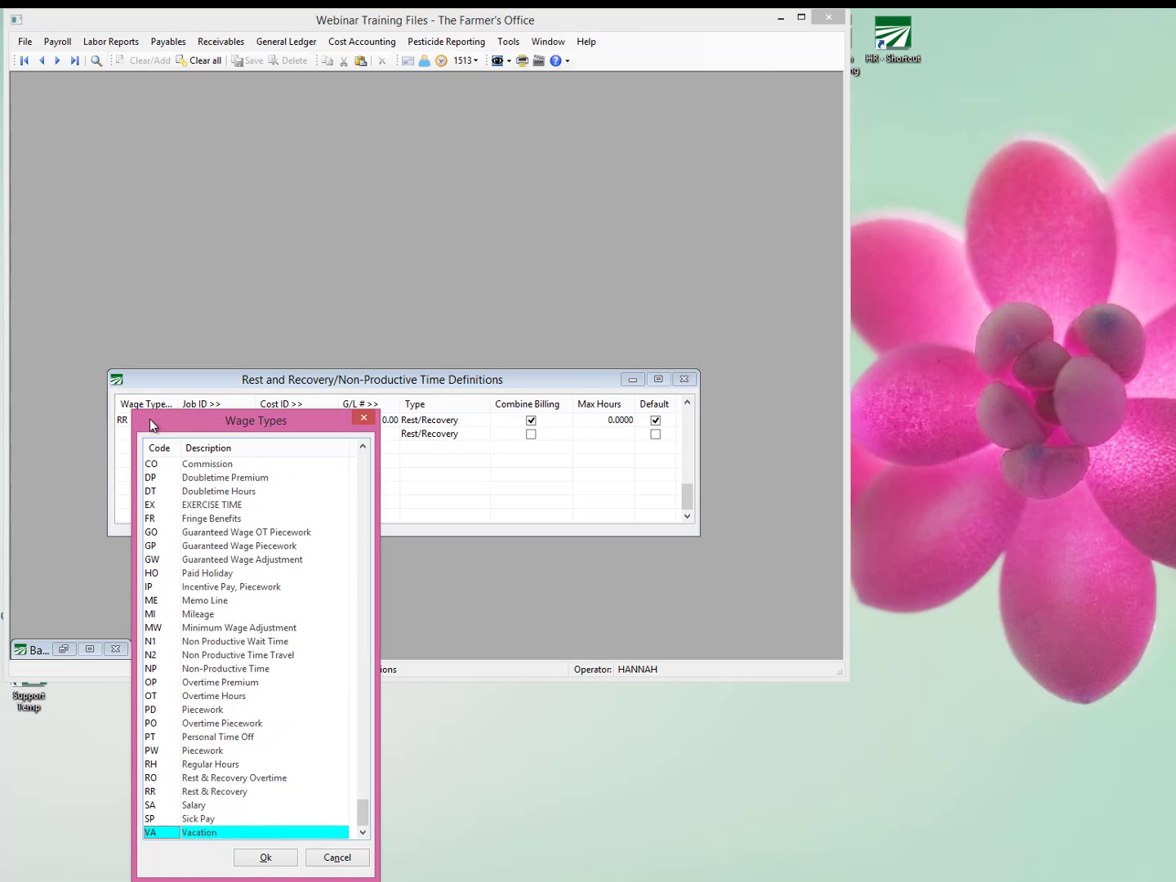
{"action": "key", "text": "Up"}
{"action": "key", "text": "Up"}
{"action": "key", "text": "Up"}
{"action": "key", "text": "Return"}
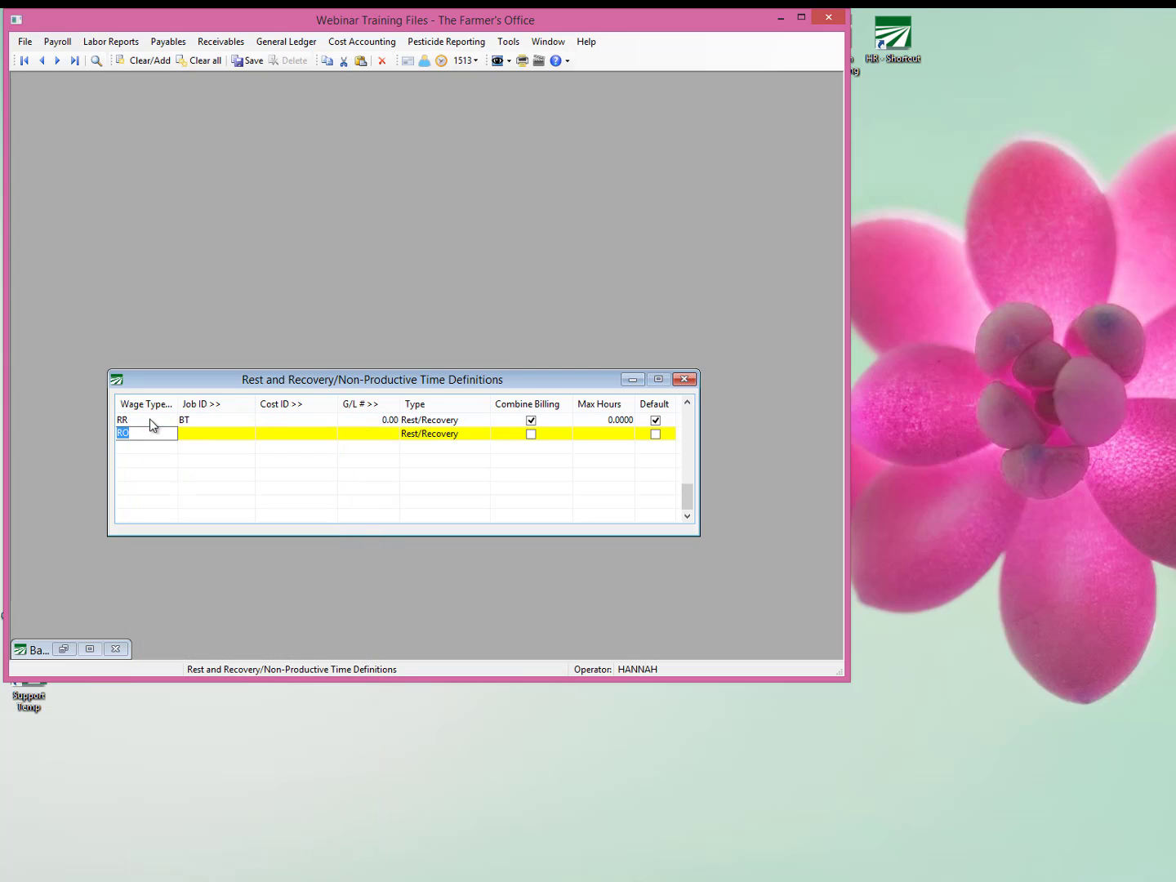
Set the RO definition's Job ID to BT through a job lookup search and leave its Cost ID blank.
{"action": "key", "text": "F4"}
{"action": "type", "text": "BT"}
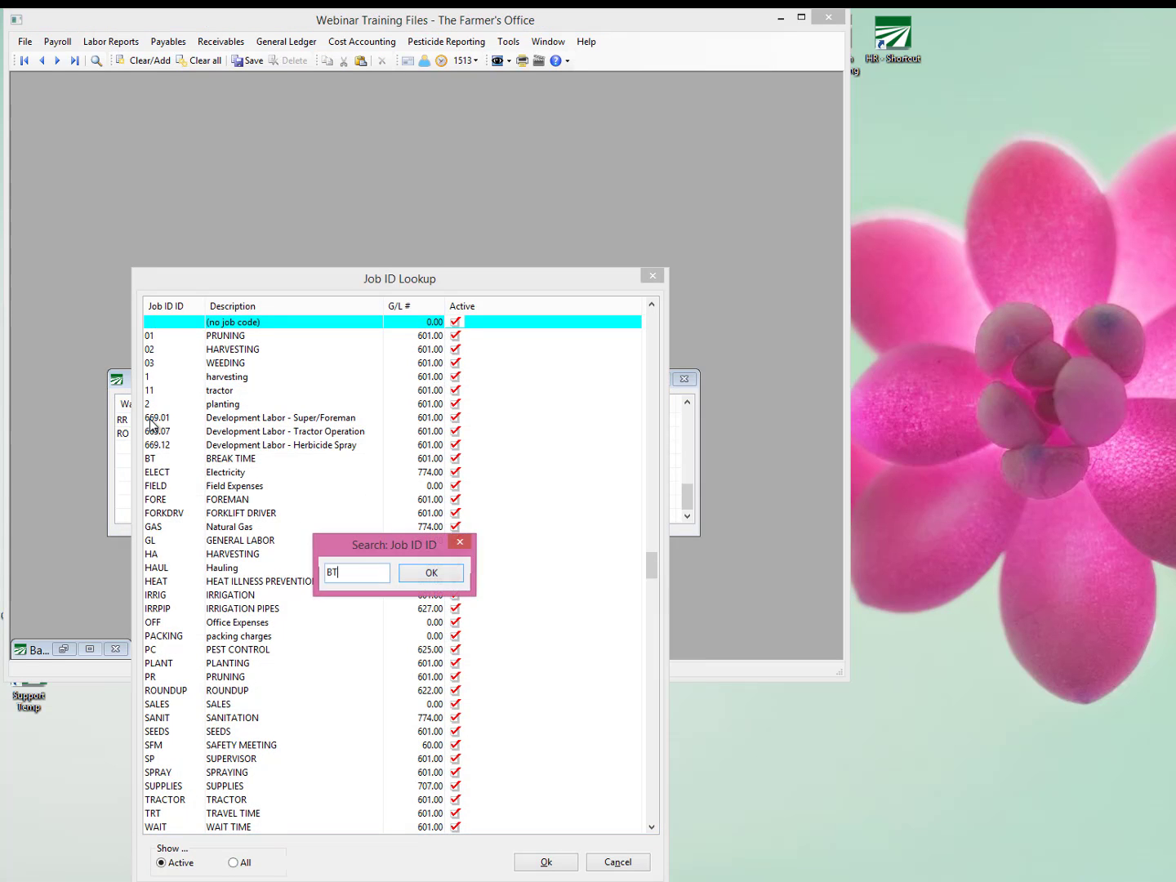
{"action": "key", "text": "Return"}
{"action": "key", "text": "Return"}
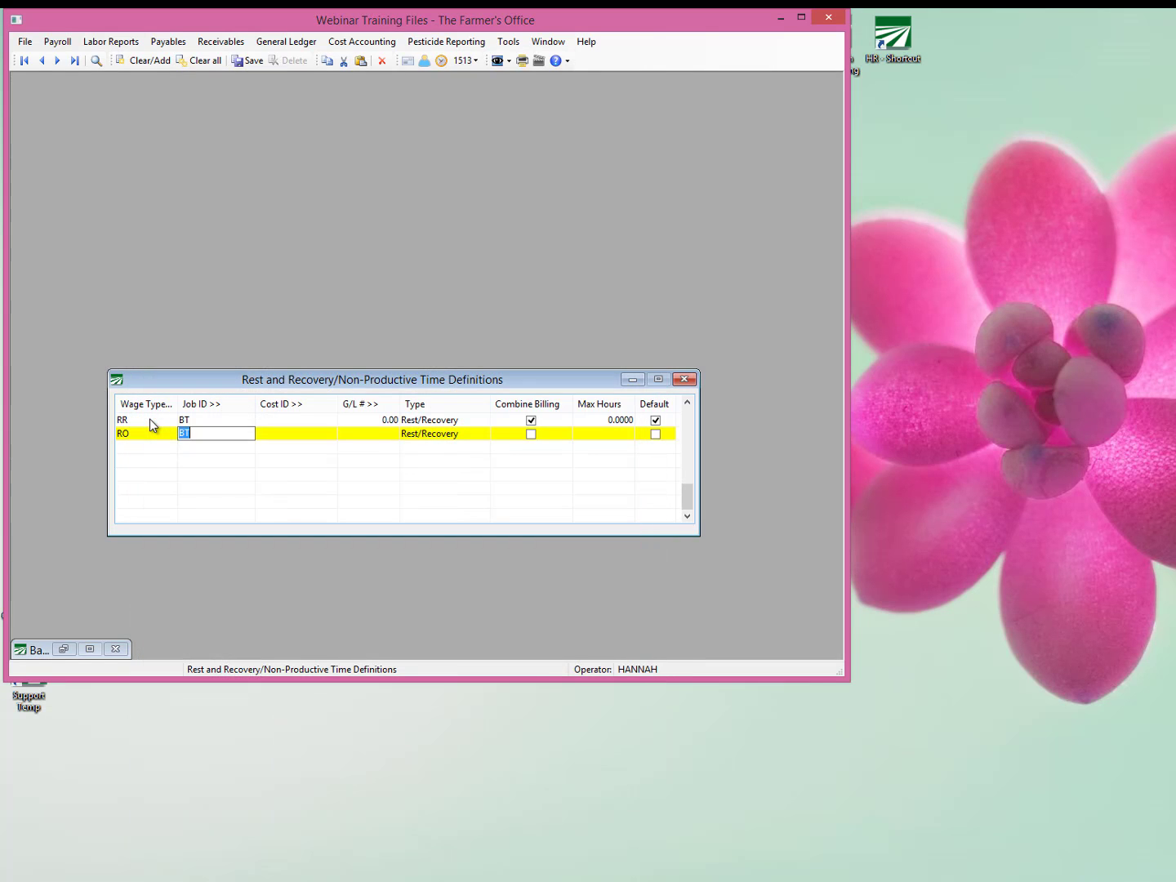
{"action": "key", "text": "Tab"}
{"action": "key", "text": "Tab"}
{"action": "key", "text": "shift+Tab"}
{"action": "key", "text": "shift+Tab"}
{"action": "key", "text": "Tab"}
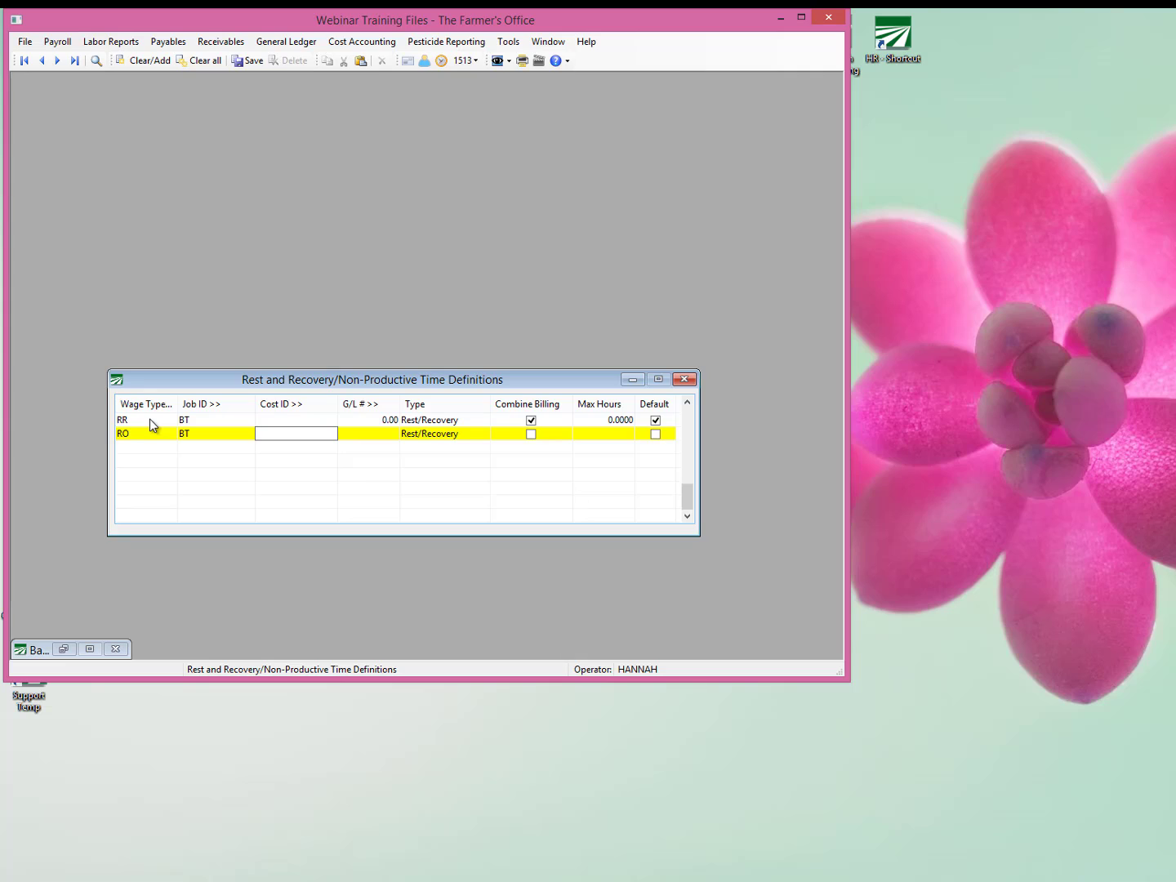
{"action": "key", "text": "Tab"}
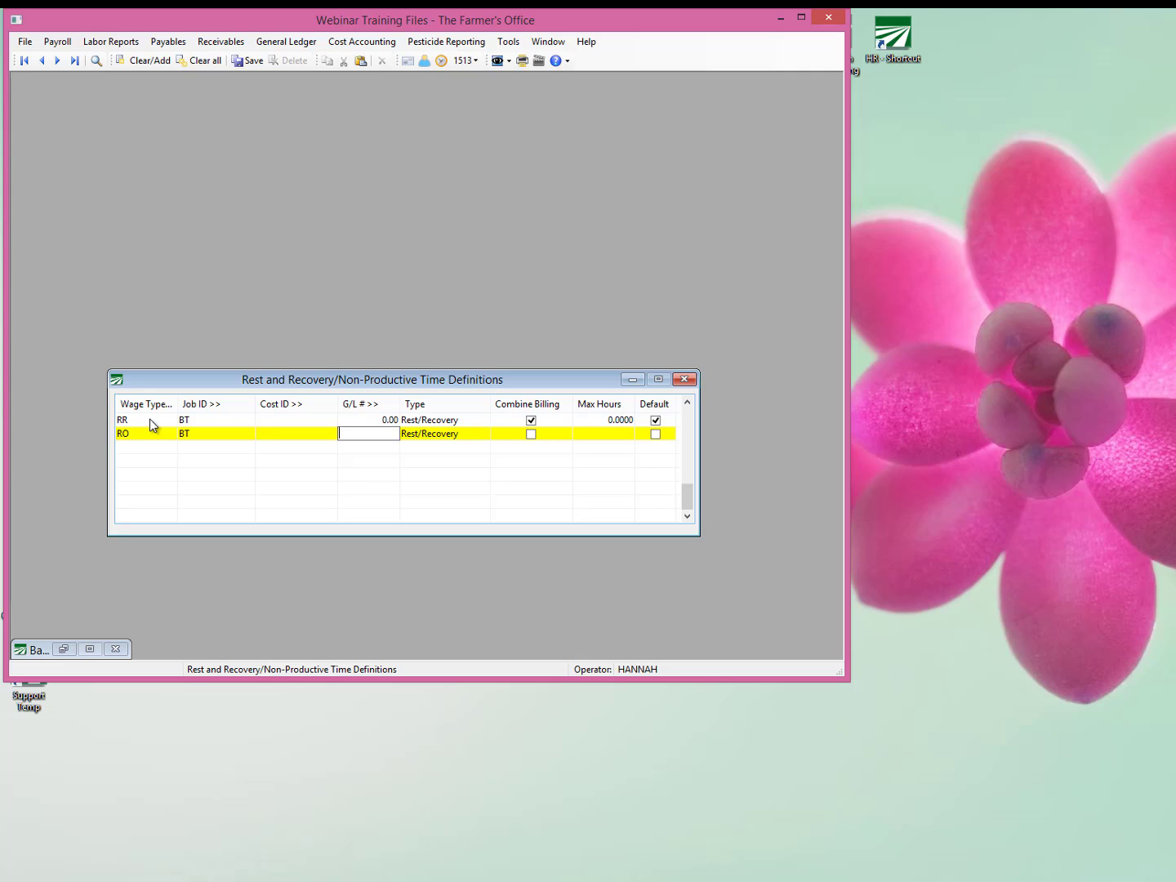
Leave the RO definition's G/L # blank, keep type Rest/Recovery, enable Combine Billing and Default, and close the definitions.
{"action": "key", "text": "Tab"}
{"action": "key", "text": "Tab"}
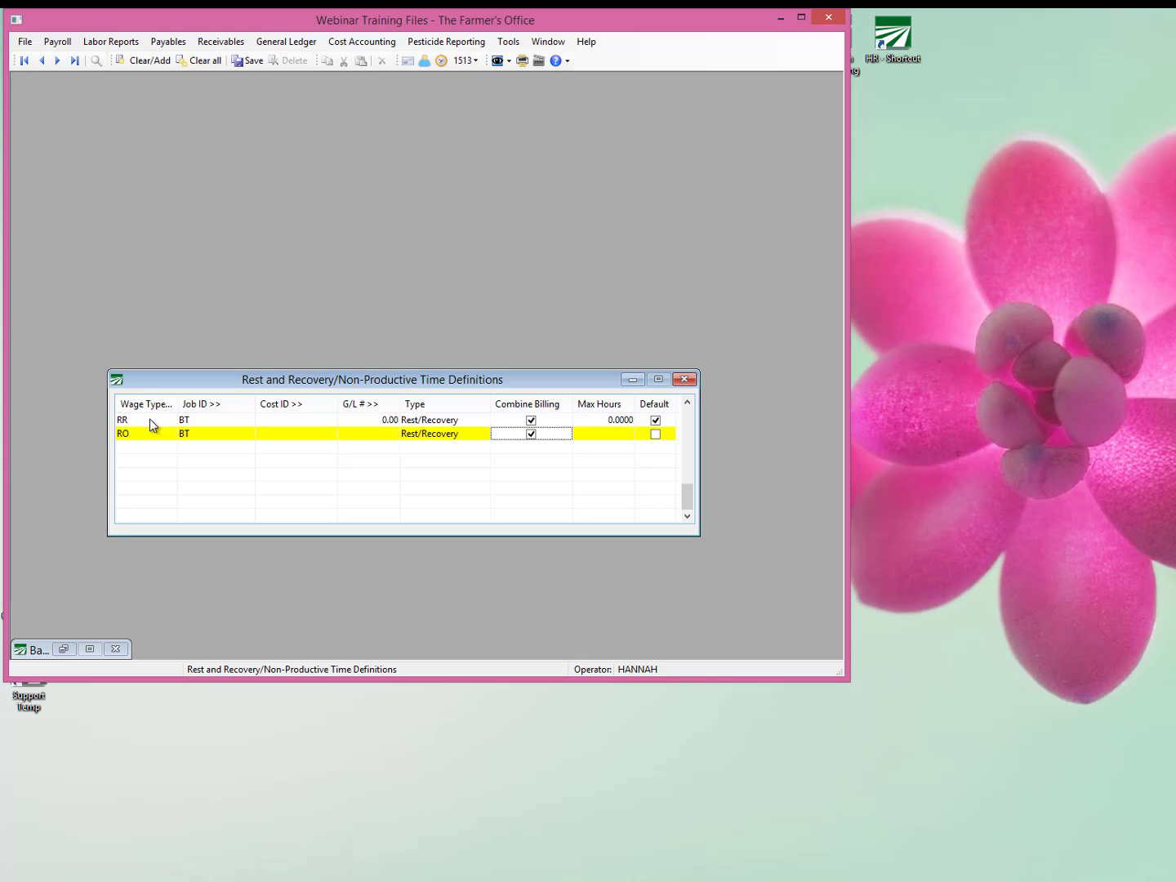
{"action": "key", "text": "Tab"}
{"action": "key", "text": "Tab"}
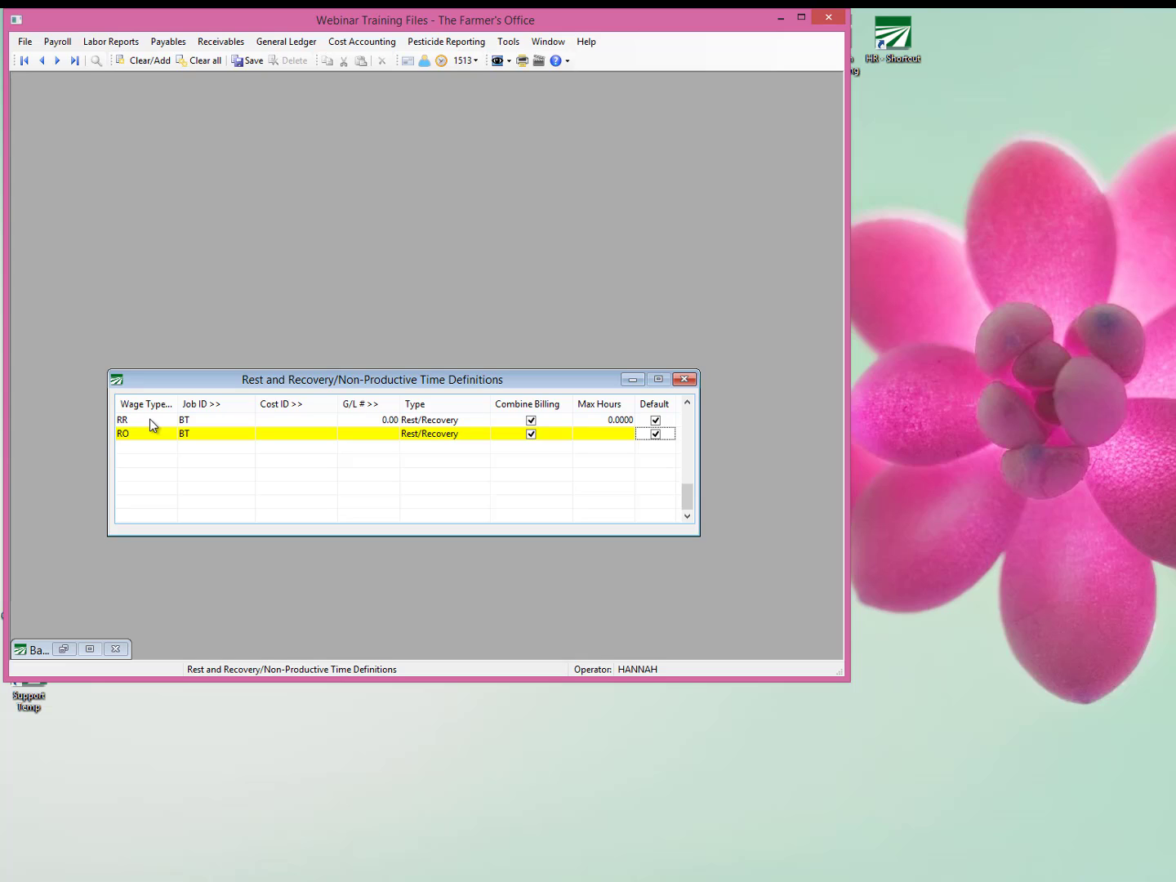
{"action": "left_click", "coordinate": [150, 419]}
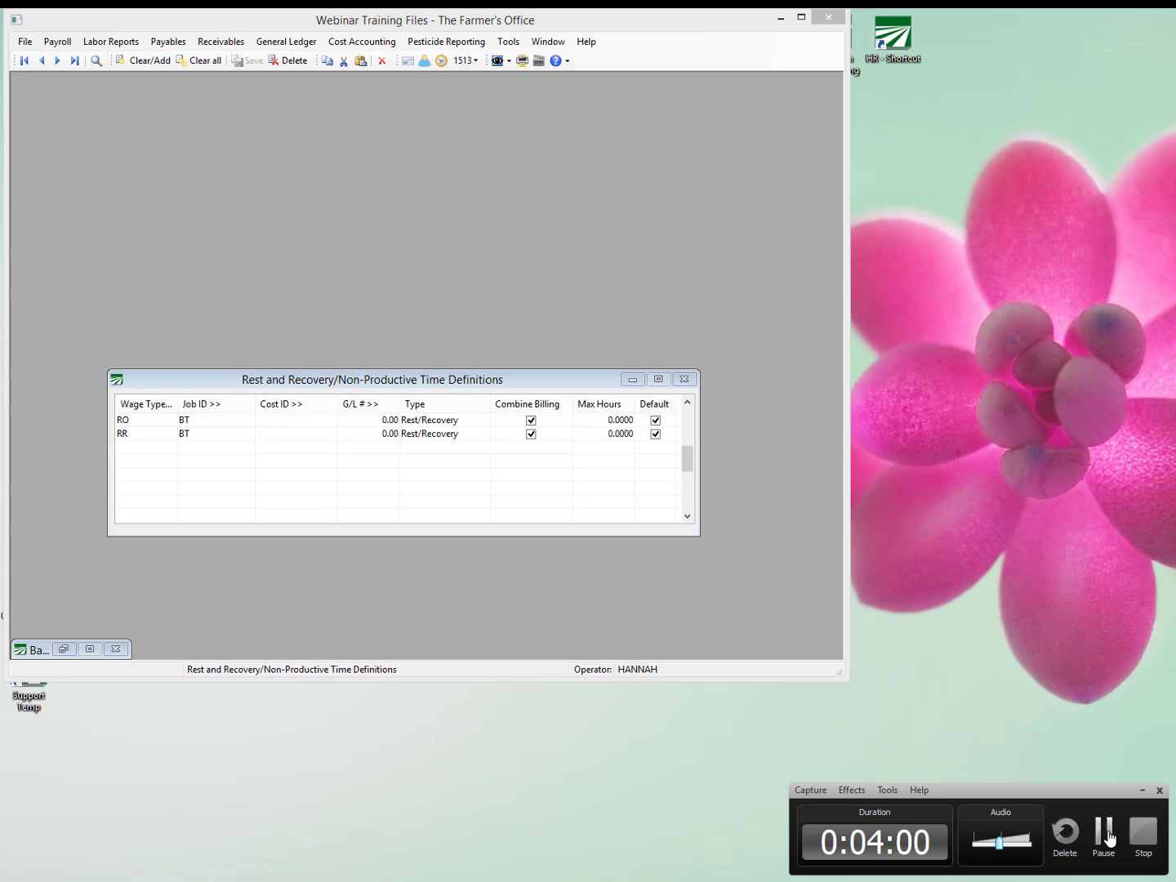
{"action": "left_click", "coordinate": [690, 380]}
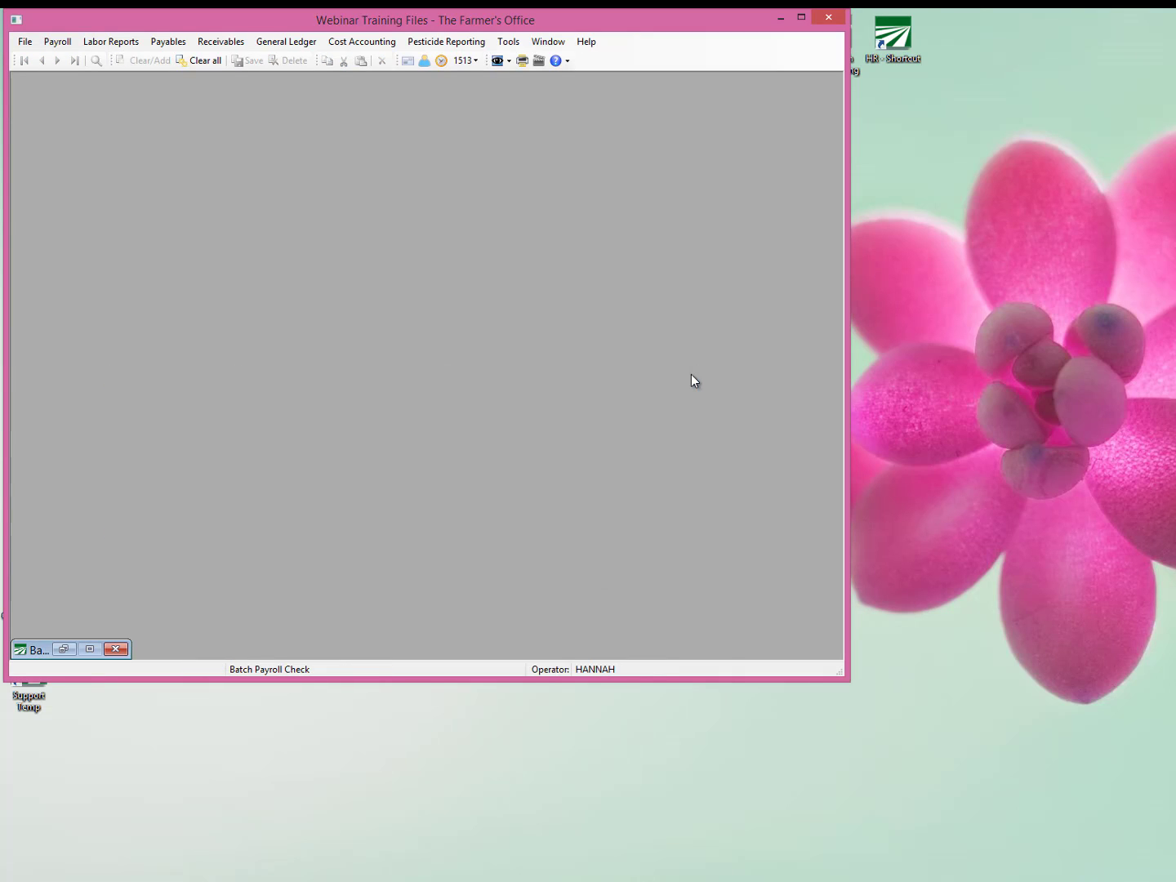
Open payroll Check Entry and bring up its Setup Break Time table.
{"action": "left_click", "coordinate": [55, 41]}
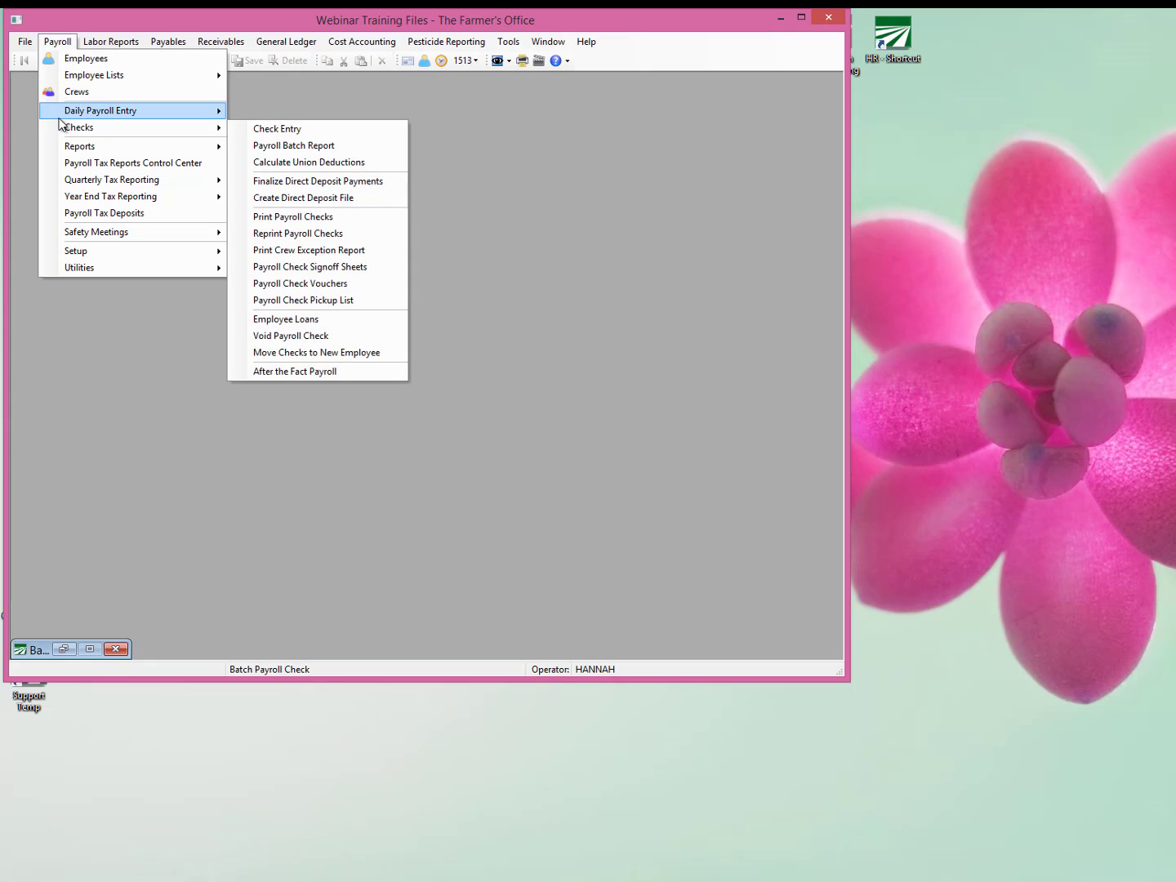
{"action": "mouse_move", "coordinate": [58, 119]}
{"action": "mouse_move", "coordinate": [224, 127]}
{"action": "left_click", "coordinate": [260, 127]}
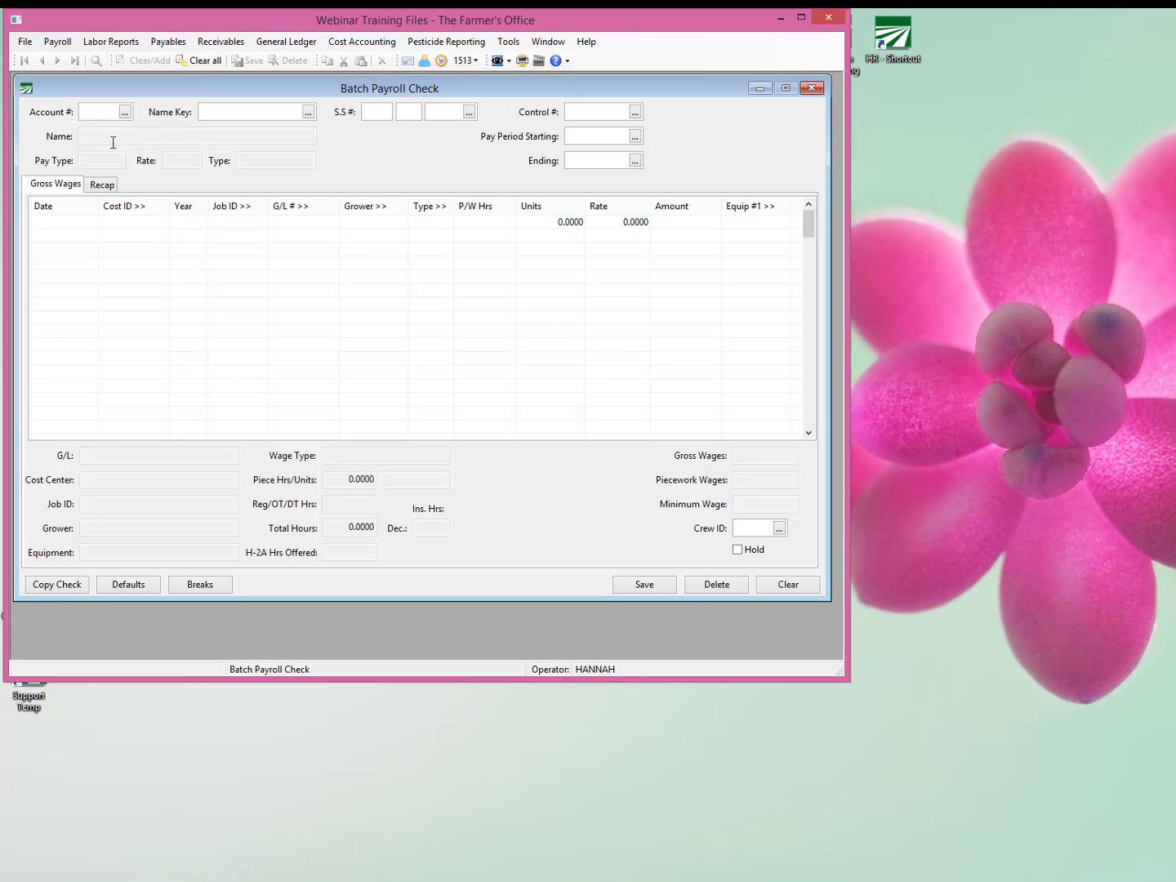
{"action": "left_click", "coordinate": [224, 589]}
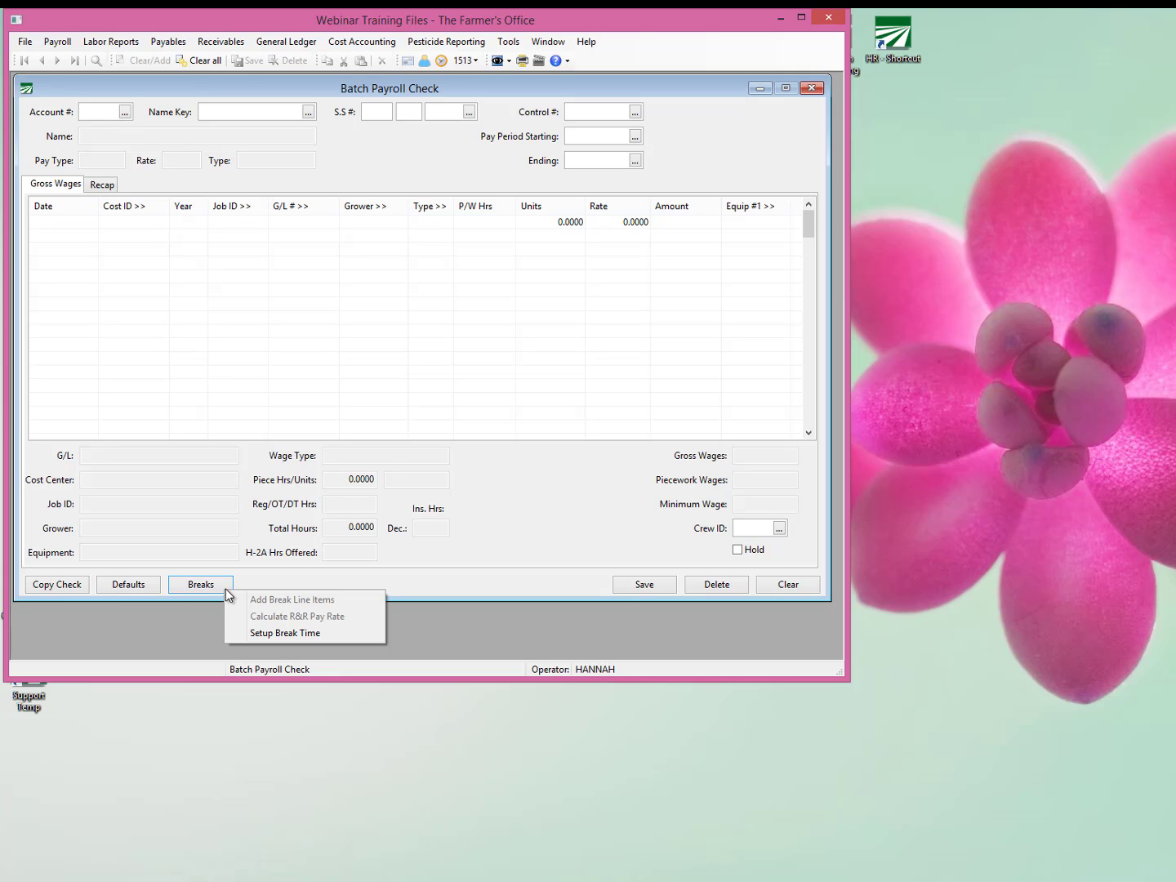
{"action": "left_click", "coordinate": [501, 44]}
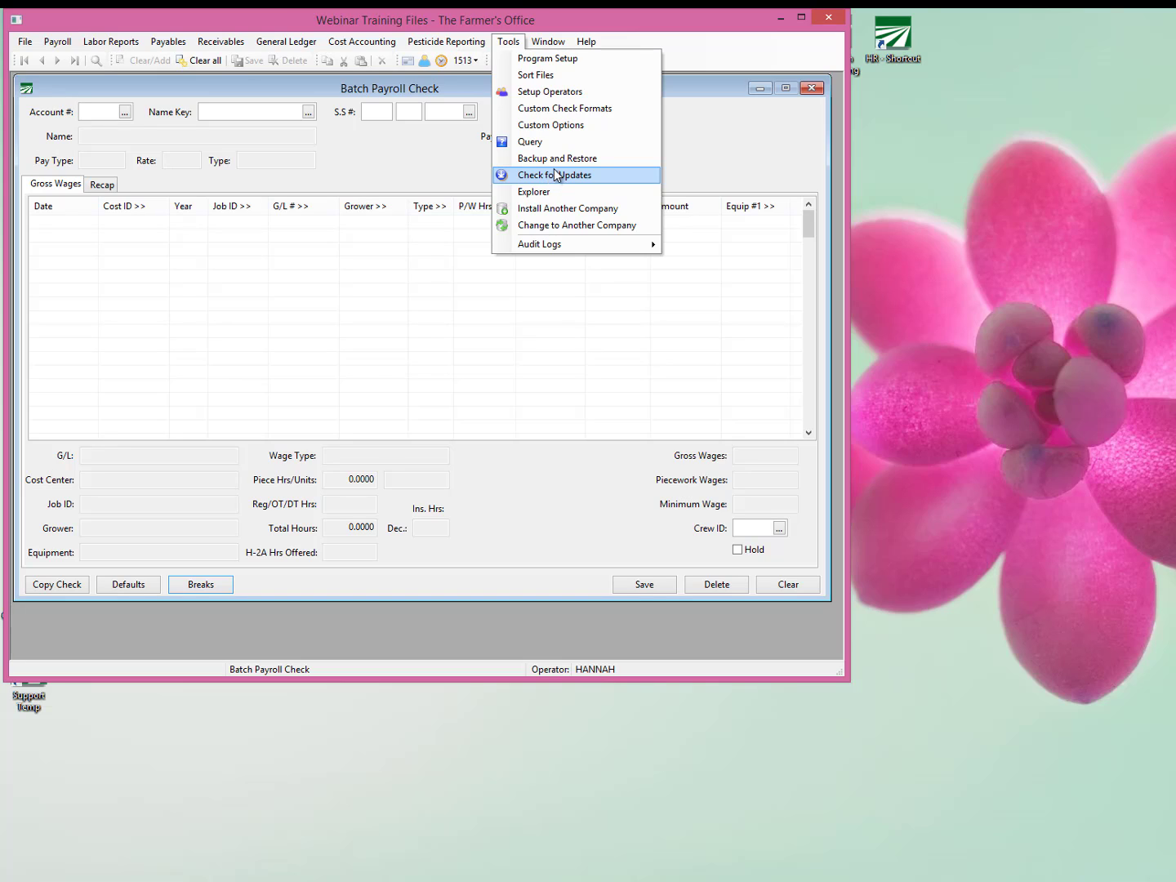
{"action": "left_click", "coordinate": [211, 584]}
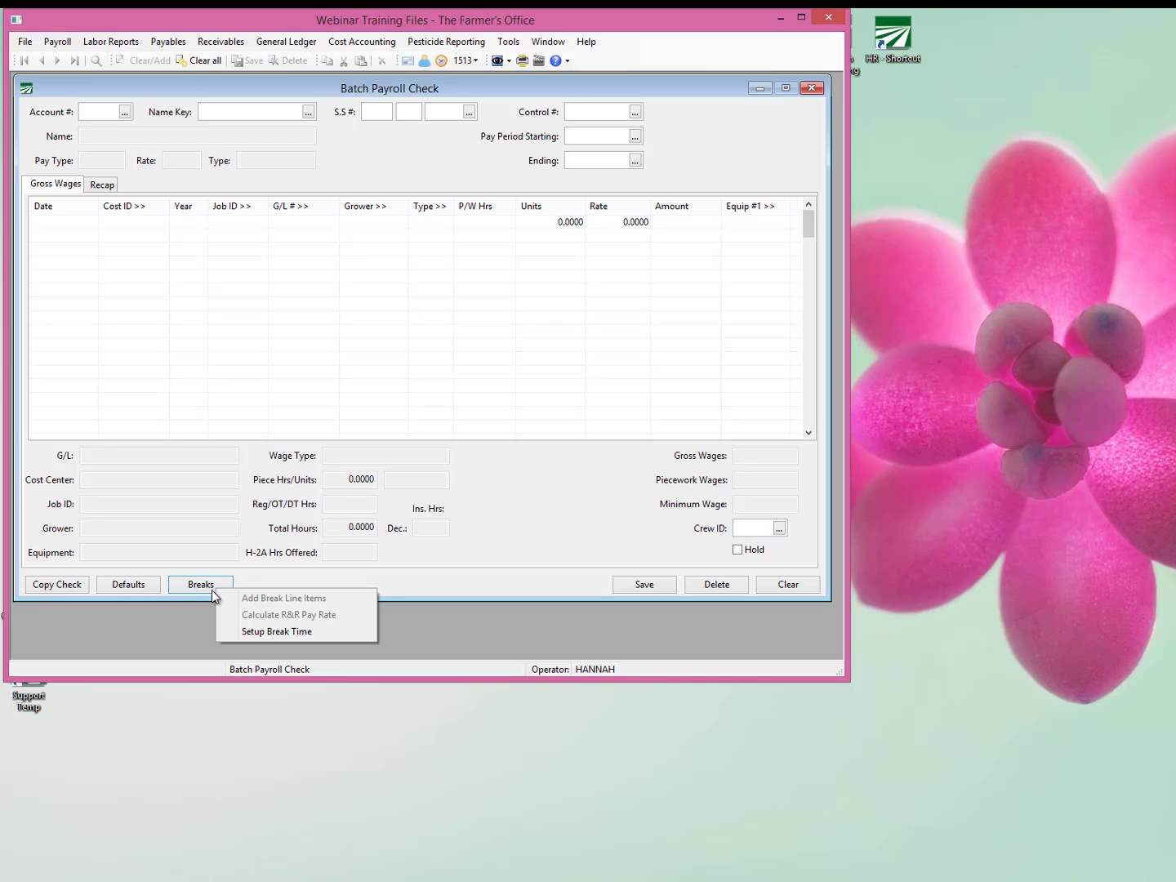
{"action": "left_click", "coordinate": [267, 632]}
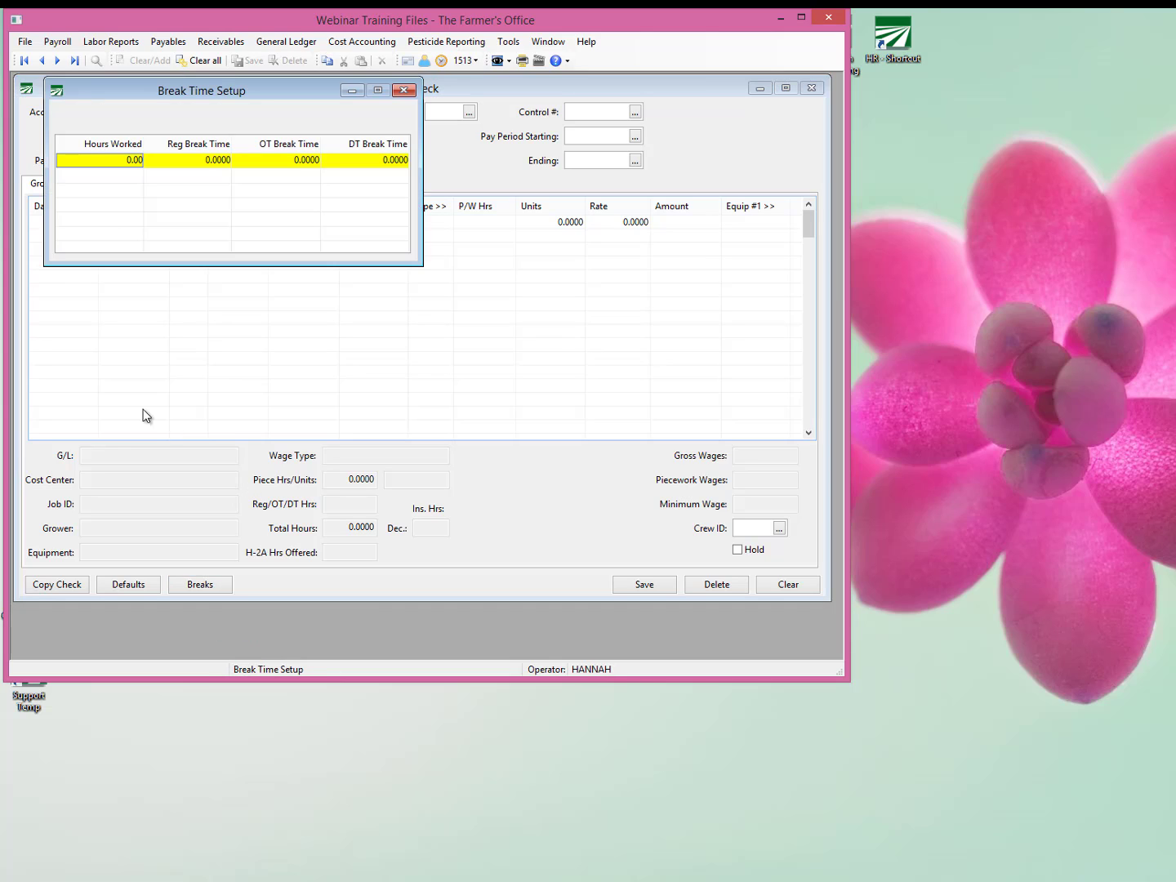
Add a break time line for 3.50 hours worked with 0.17 regular break time and no overtime or double-time break.
{"action": "left_click", "coordinate": [134, 160]}
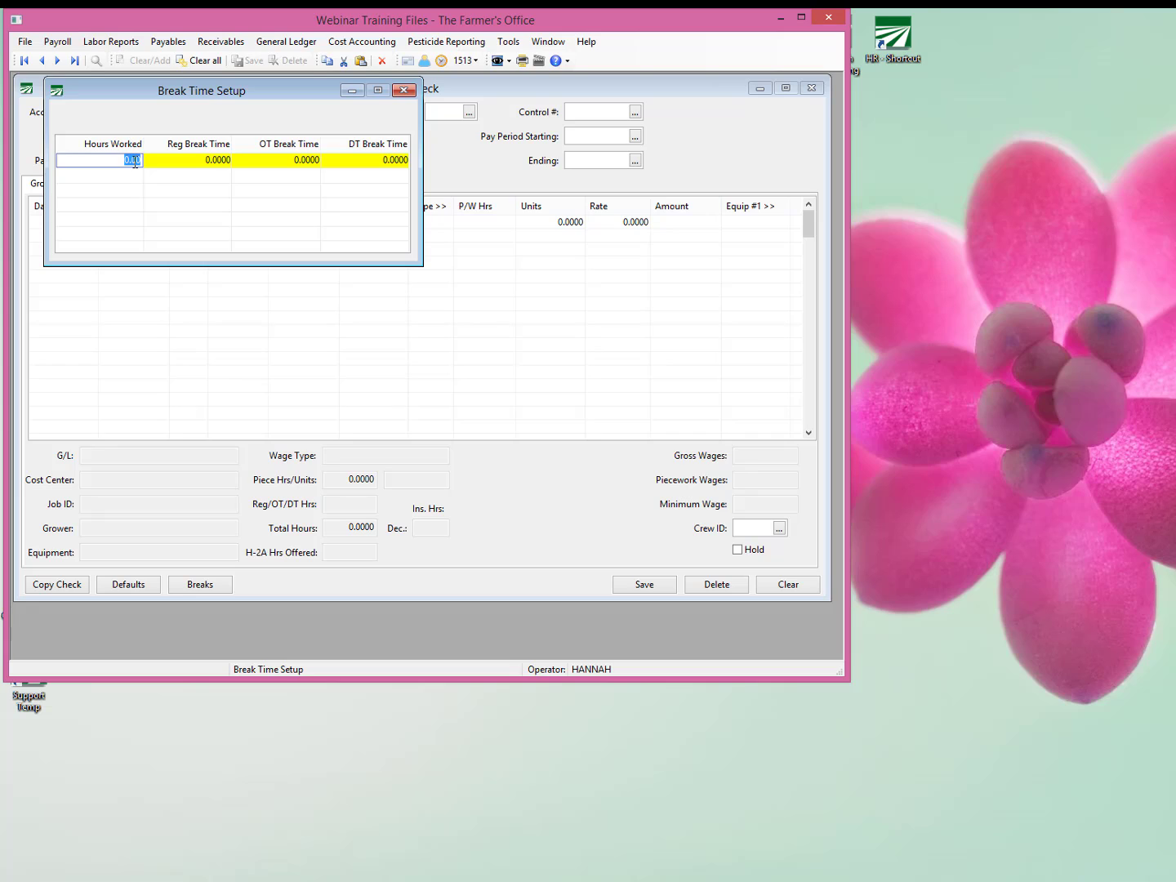
{"action": "type", "text": "3"}
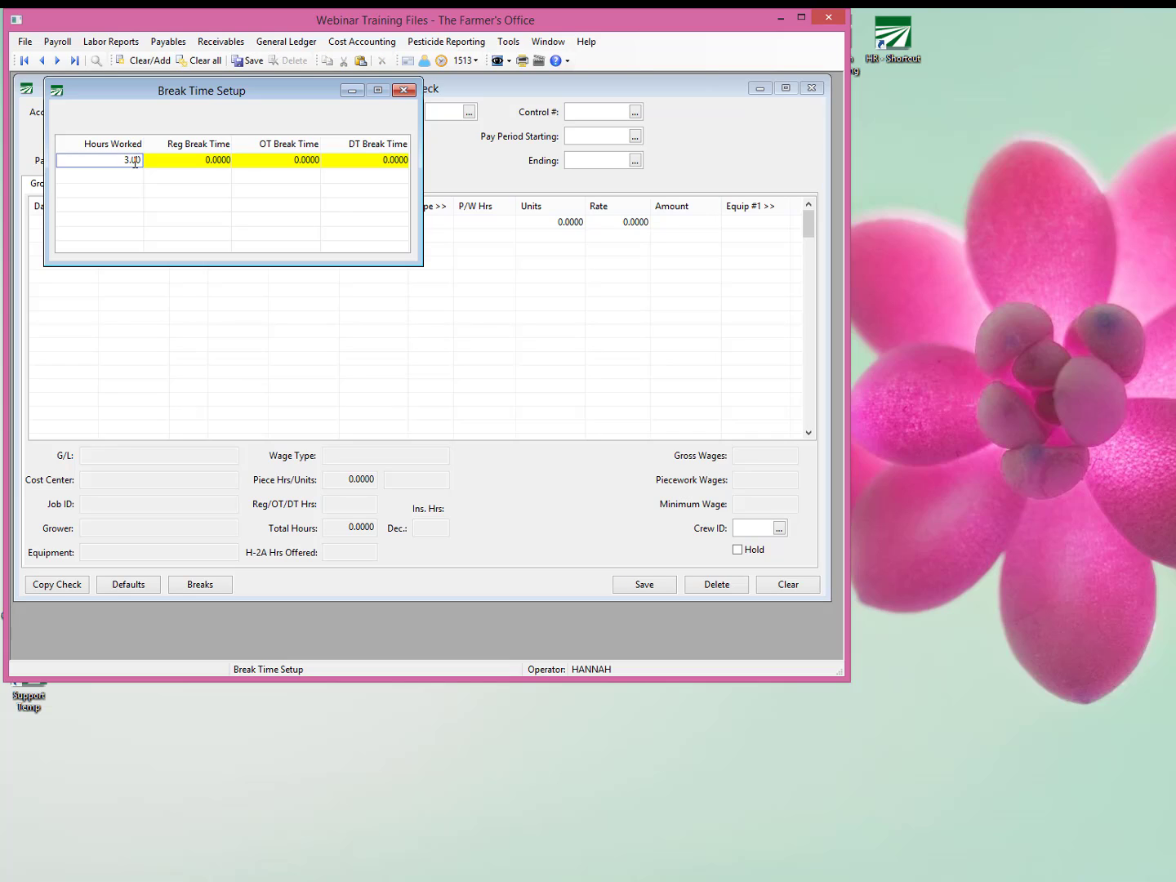
{"action": "type", "text": ".5"}
{"action": "key", "text": "Tab"}
{"action": "type", "text": ".17"}
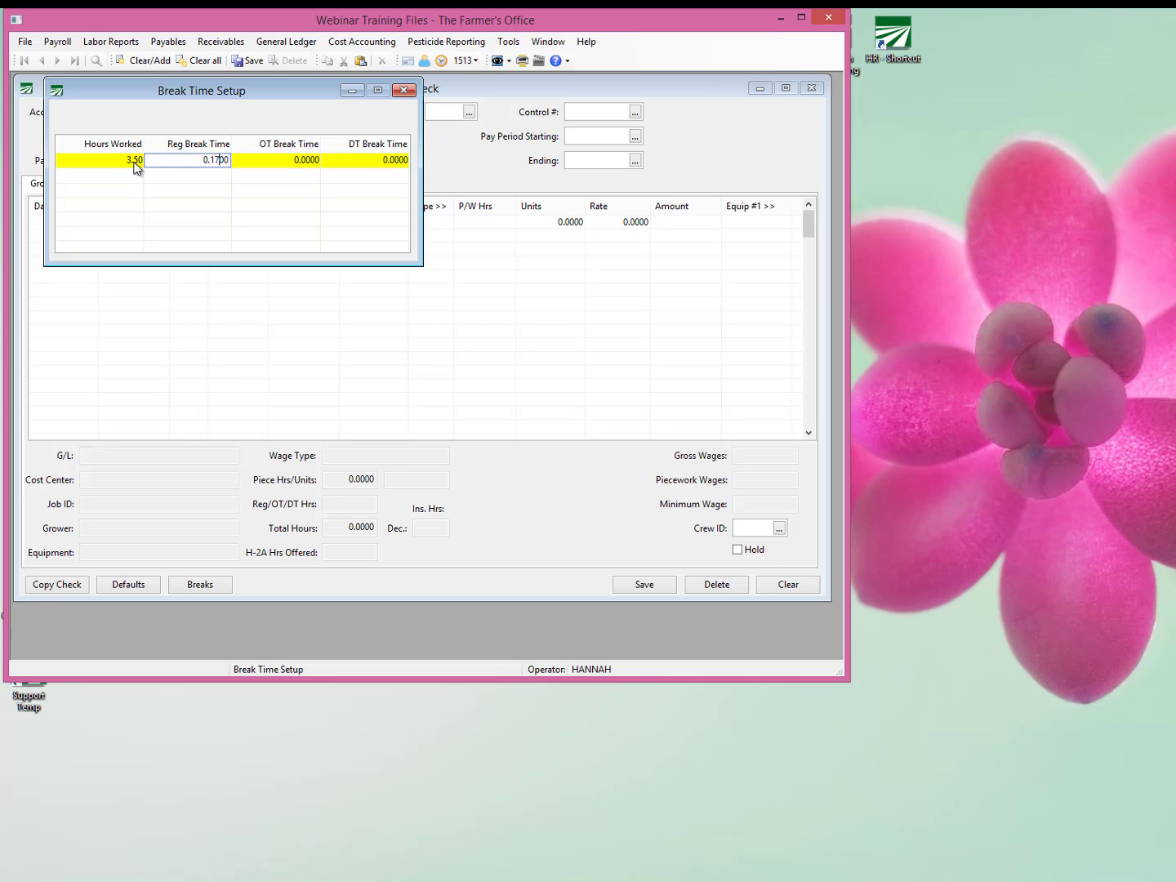
{"action": "key", "text": "Tab"}
{"action": "key", "text": "Tab"}
{"action": "key", "text": "Tab"}
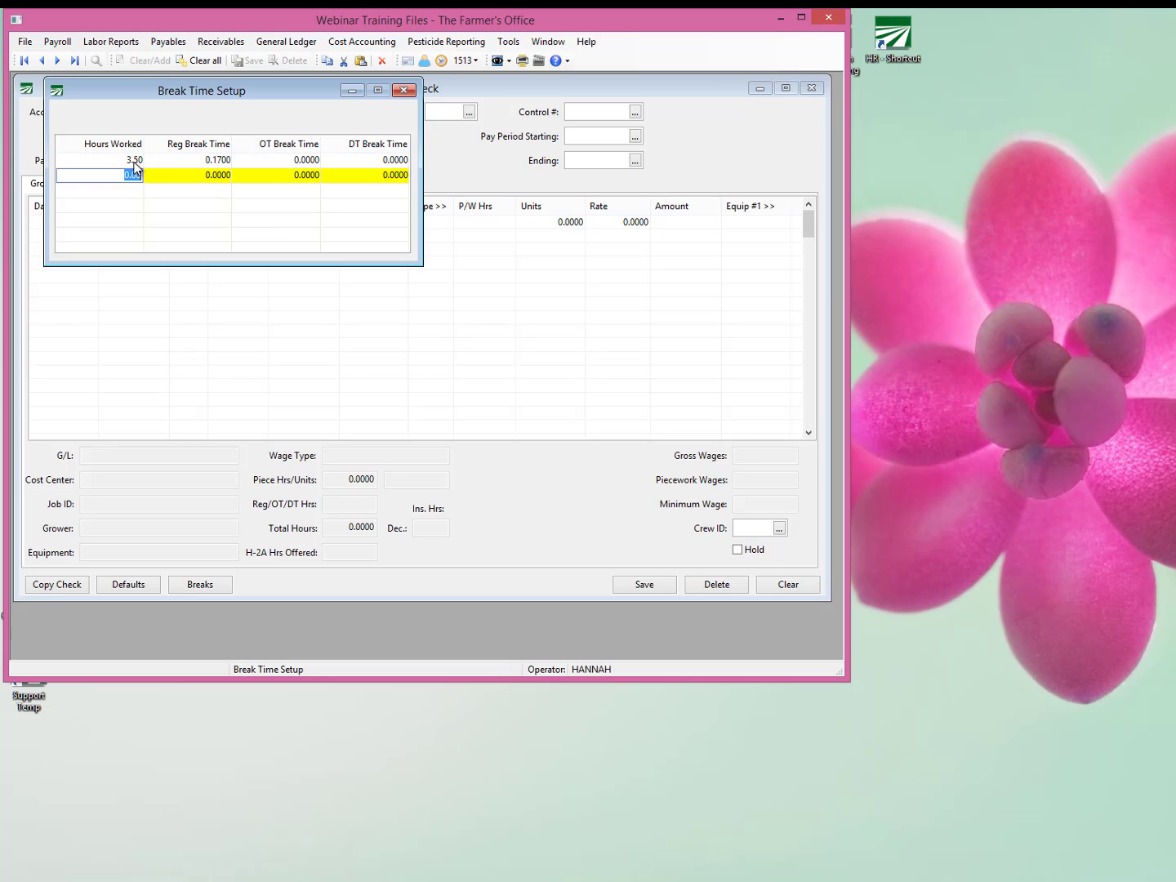
Add a second break time line for 6.05 hours worked with 0.34 regular break time.
{"action": "type", "text": "6"}
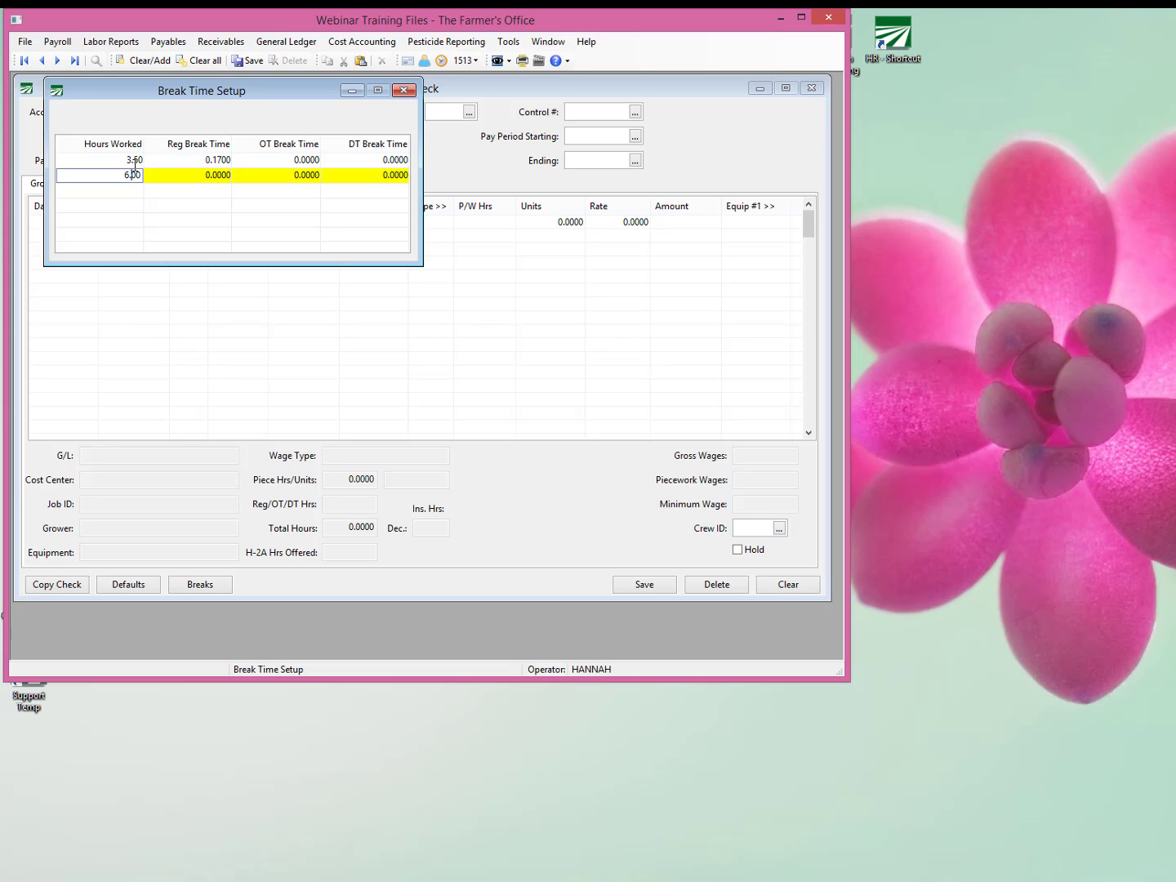
{"action": "type", "text": ".05"}
{"action": "key", "text": "Tab"}
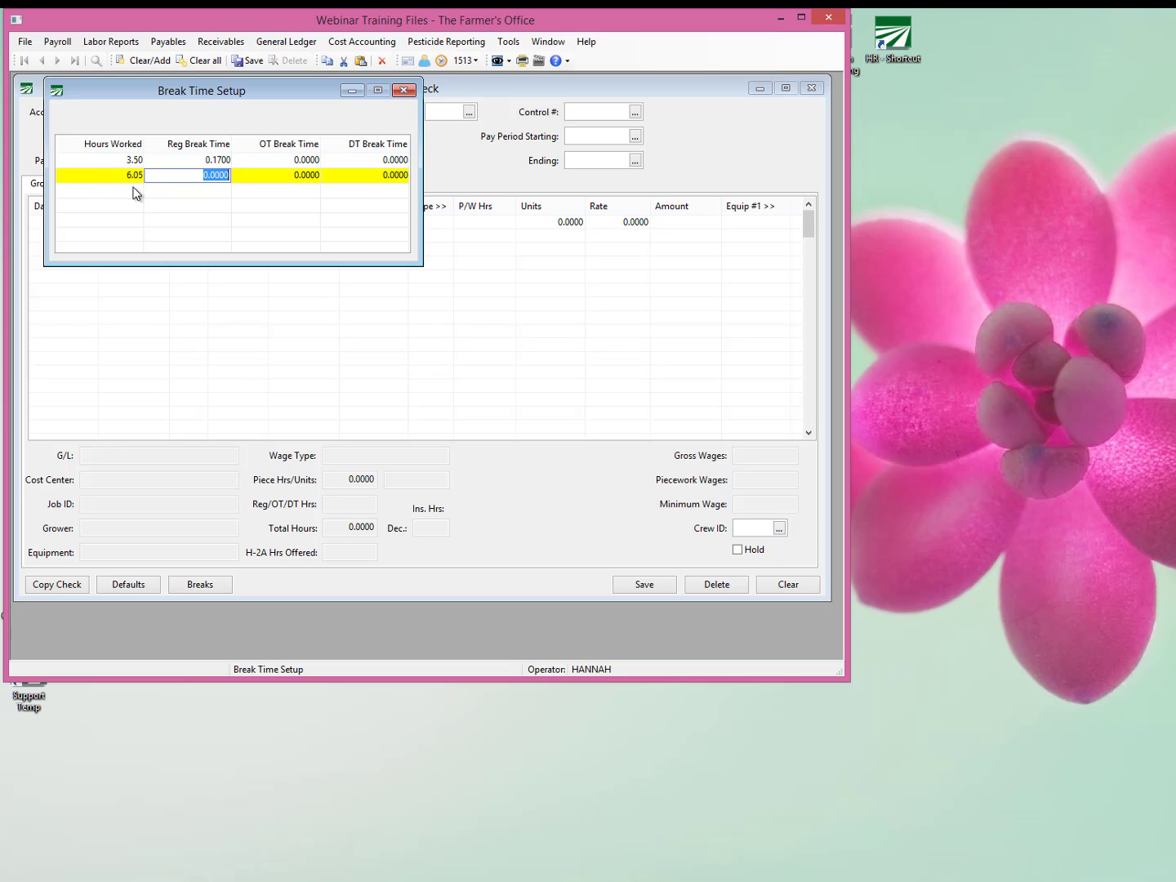
{"action": "type", "text": ".34"}
{"action": "key", "text": "Tab"}
{"action": "key", "text": "Tab"}
{"action": "key", "text": "Tab"}
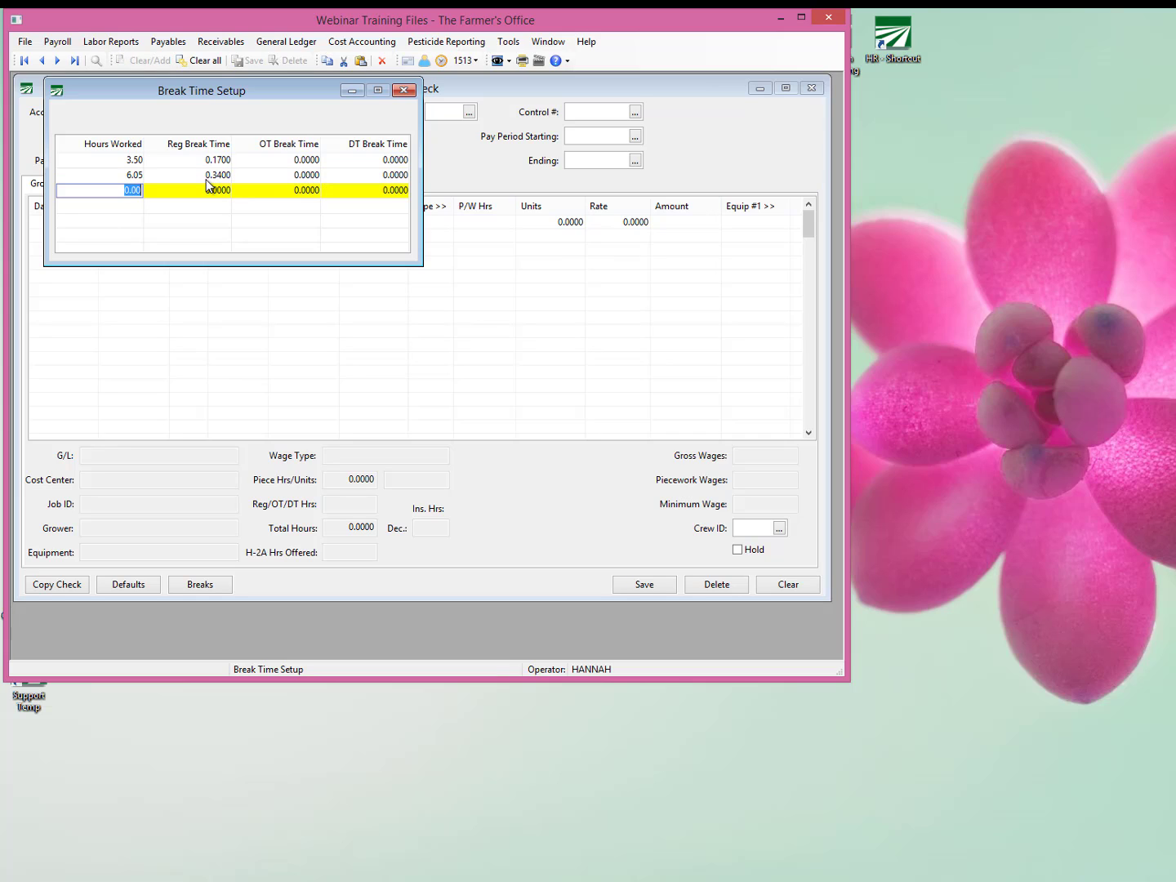
Add a third break time line for 10.05 hours worked with 0.34 regular and 0.17 overtime break time.
{"action": "type", "text": "10.10"}
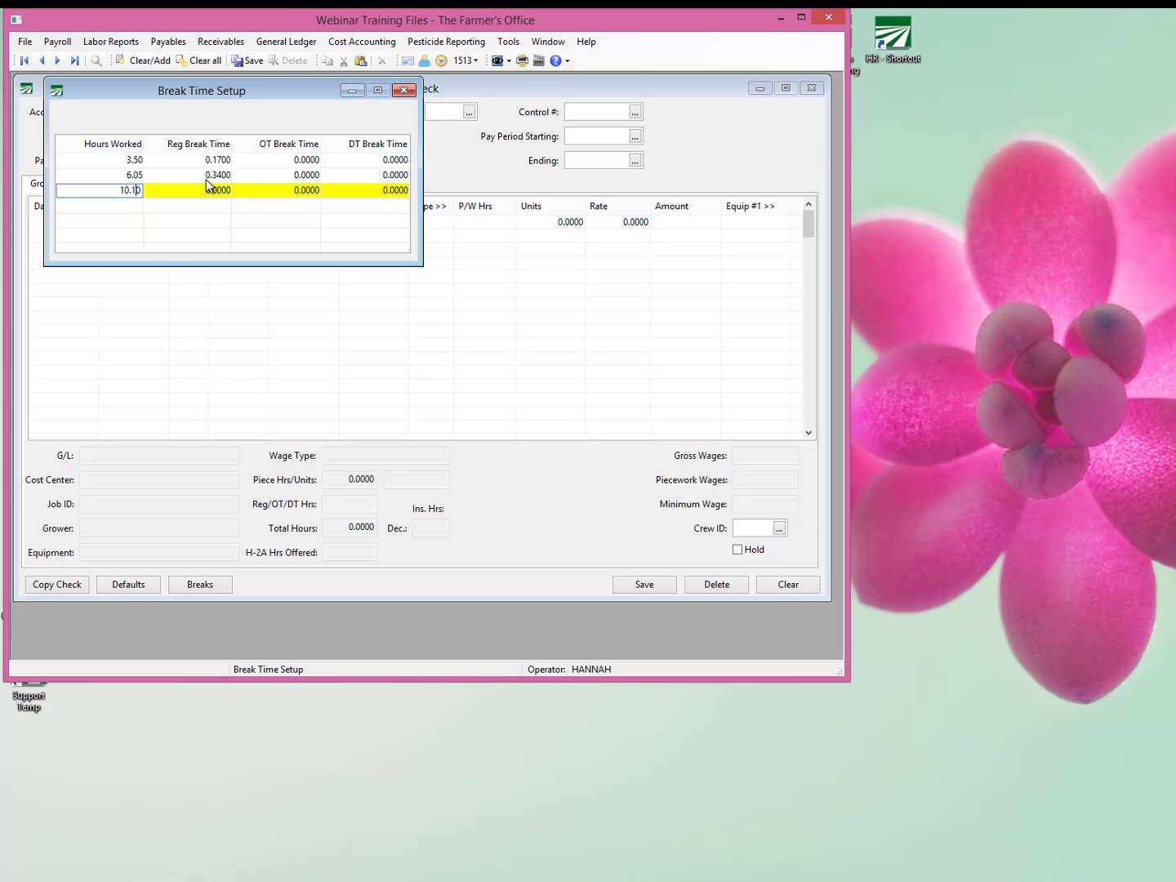
{"action": "key", "text": "BackSpace"}
{"action": "key", "text": "BackSpace"}
{"action": "type", "text": "05"}
{"action": "key", "text": "Tab"}
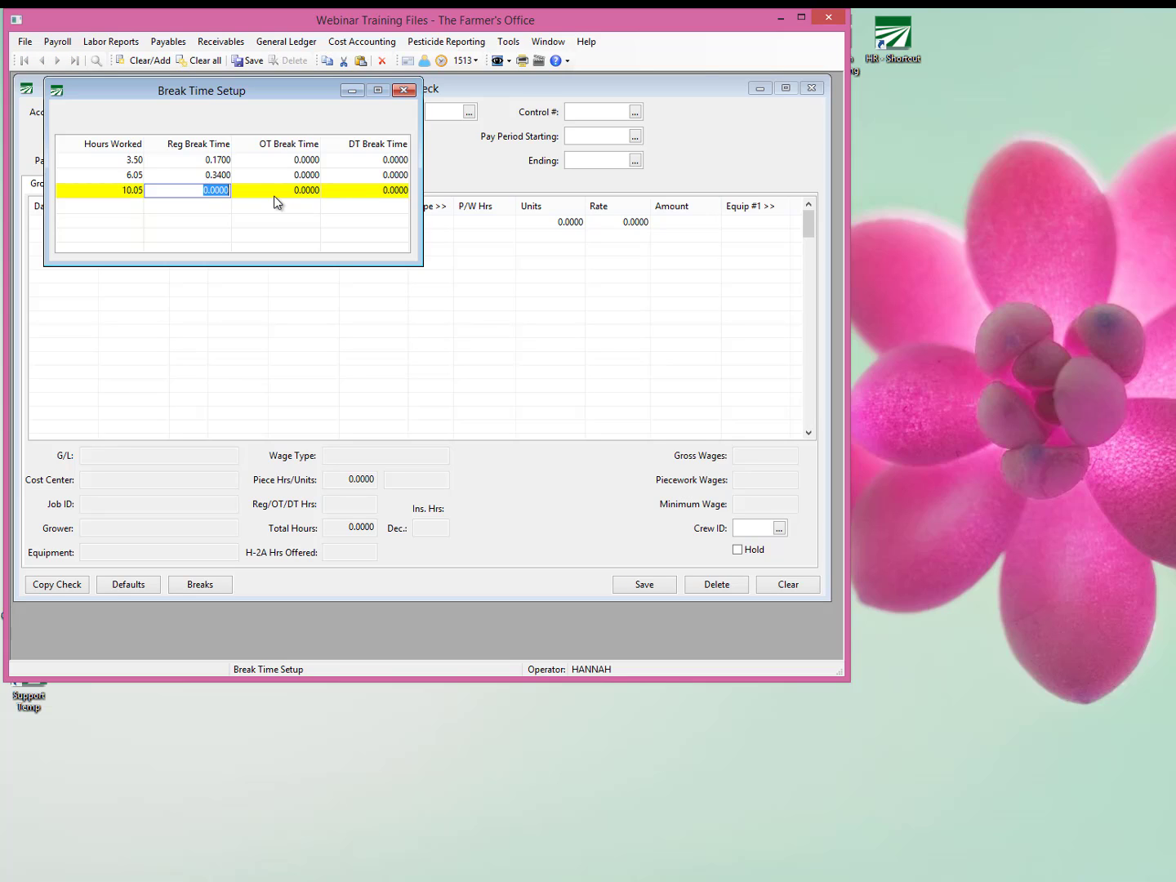
{"action": "type", "text": ".34"}
{"action": "left_click", "coordinate": [275, 195]}
{"action": "type", "text": ".17"}
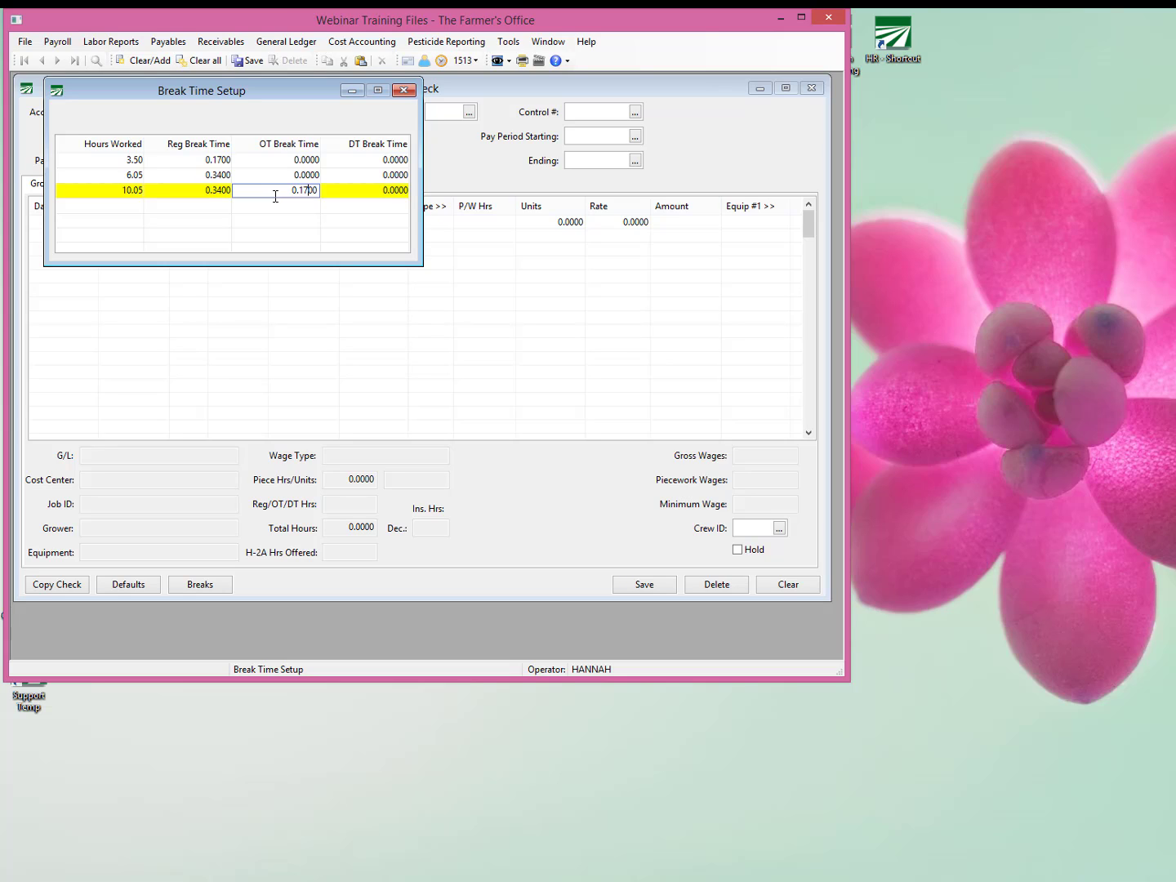
{"action": "key", "text": "Tab"}
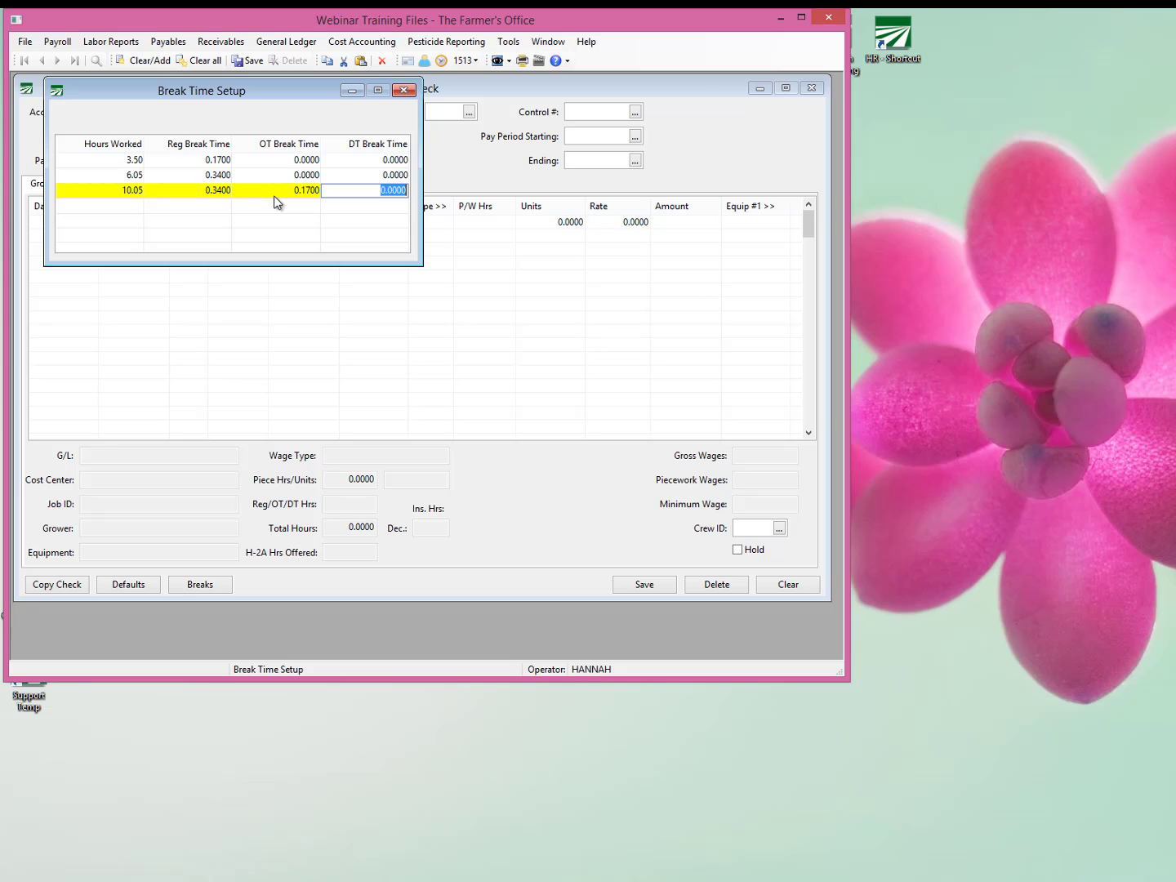
{"action": "key", "text": "Tab"}
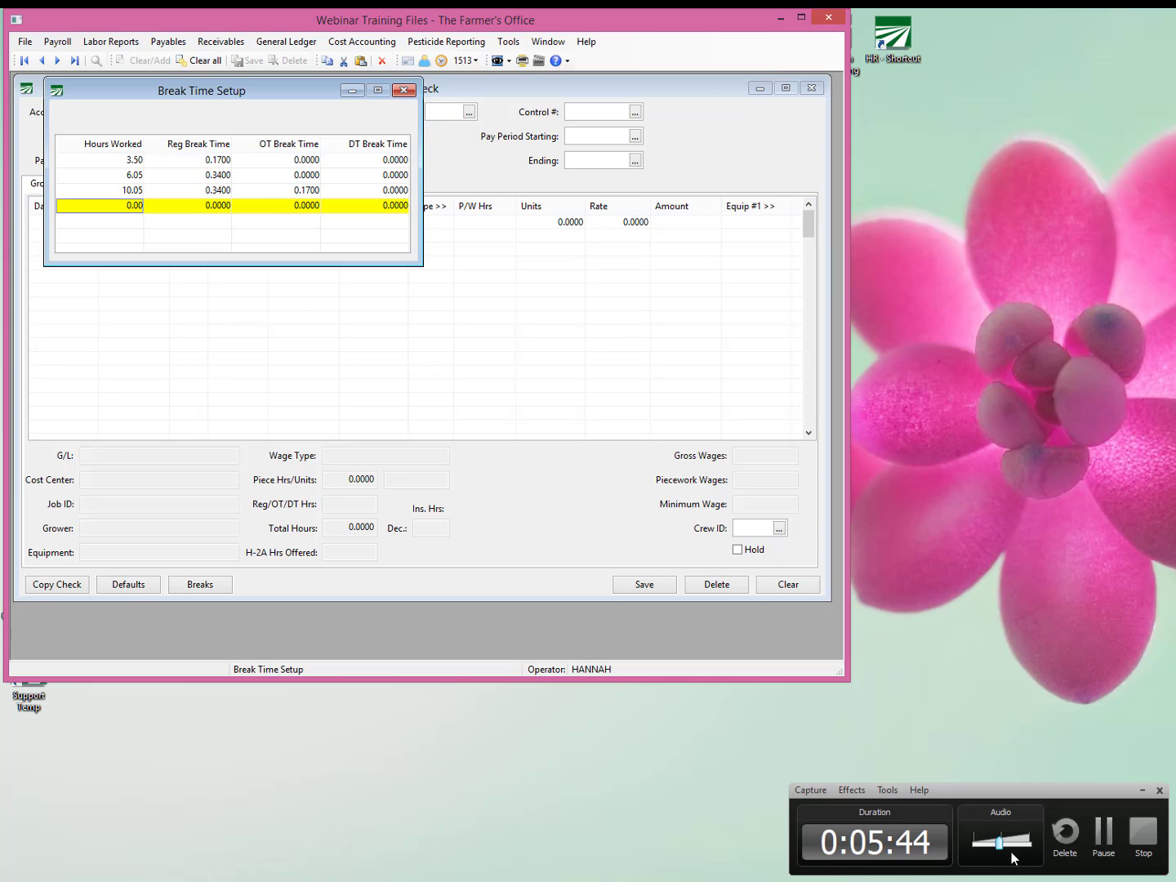
Close the break time setup and load the employee's batch payroll check by entering the account number.
{"action": "left_click", "coordinate": [1102, 834]}
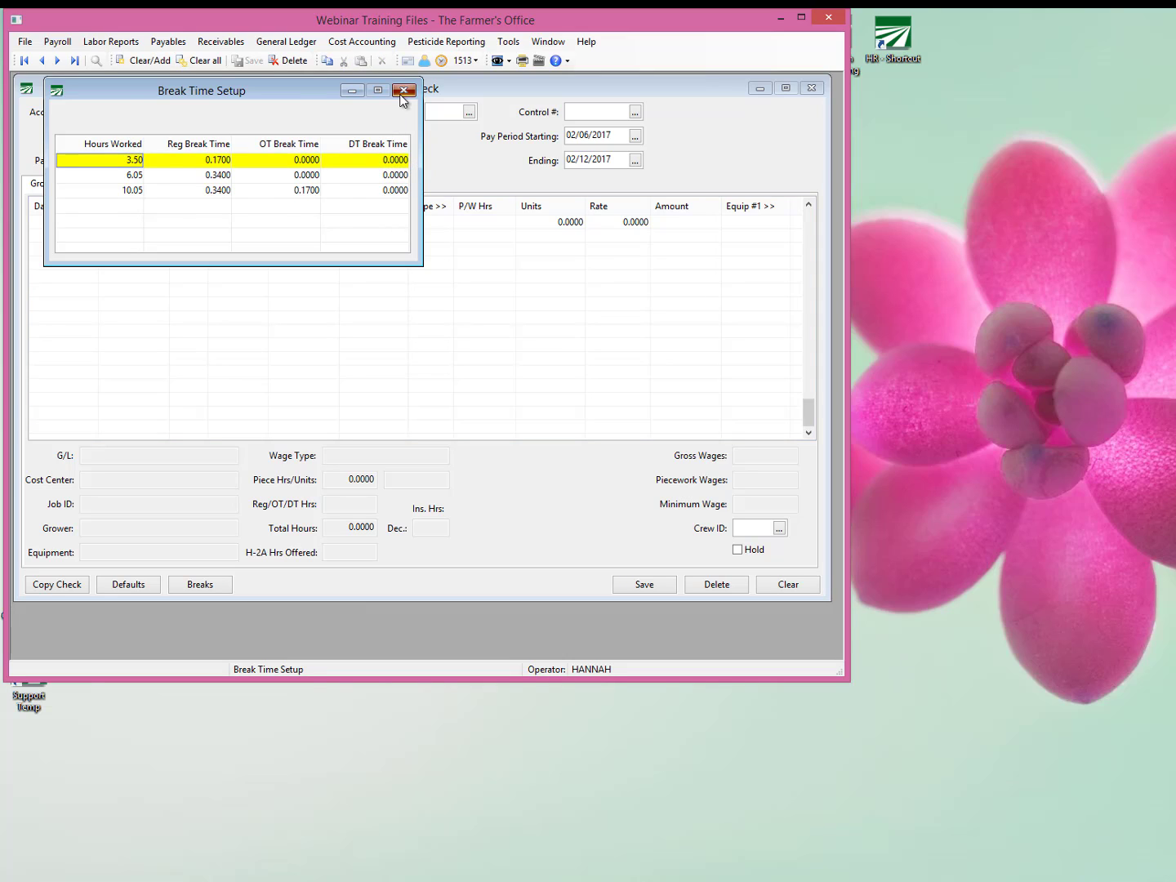
{"action": "left_click", "coordinate": [400, 93]}
{"action": "left_click", "coordinate": [85, 114]}
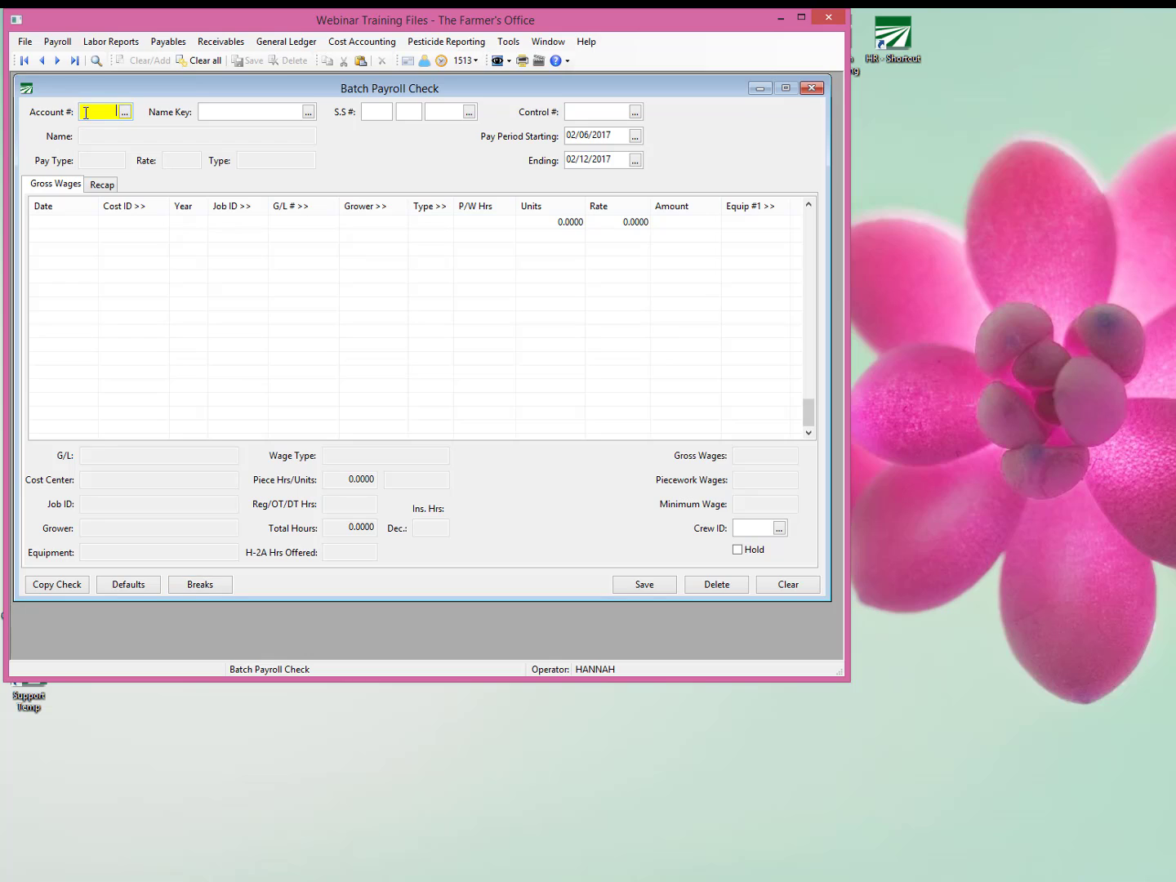
{"action": "type", "text": "101"}
{"action": "key", "text": "Tab"}
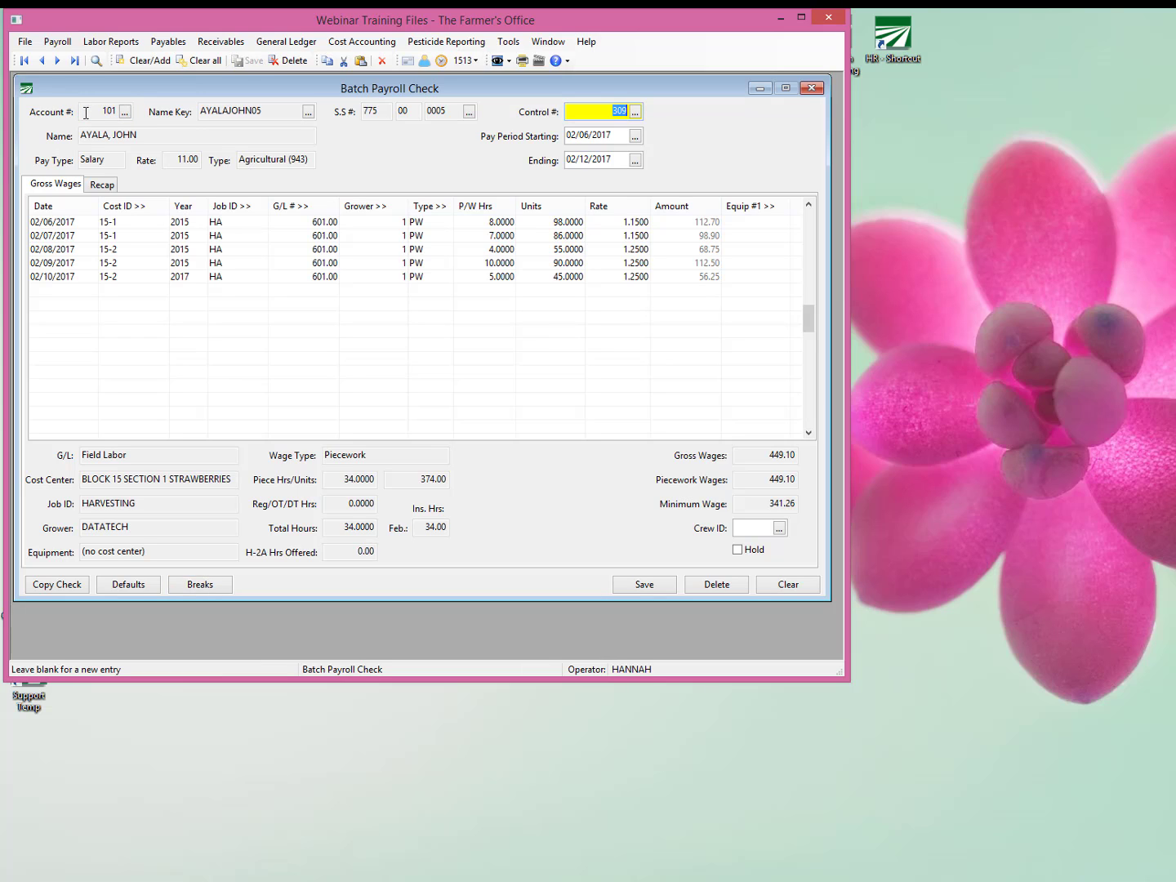
Review the wage types and Cost IDs of the check's piecework lines from 02/06/2017 to 02/09/2017.
{"action": "left_click", "coordinate": [433, 222]}
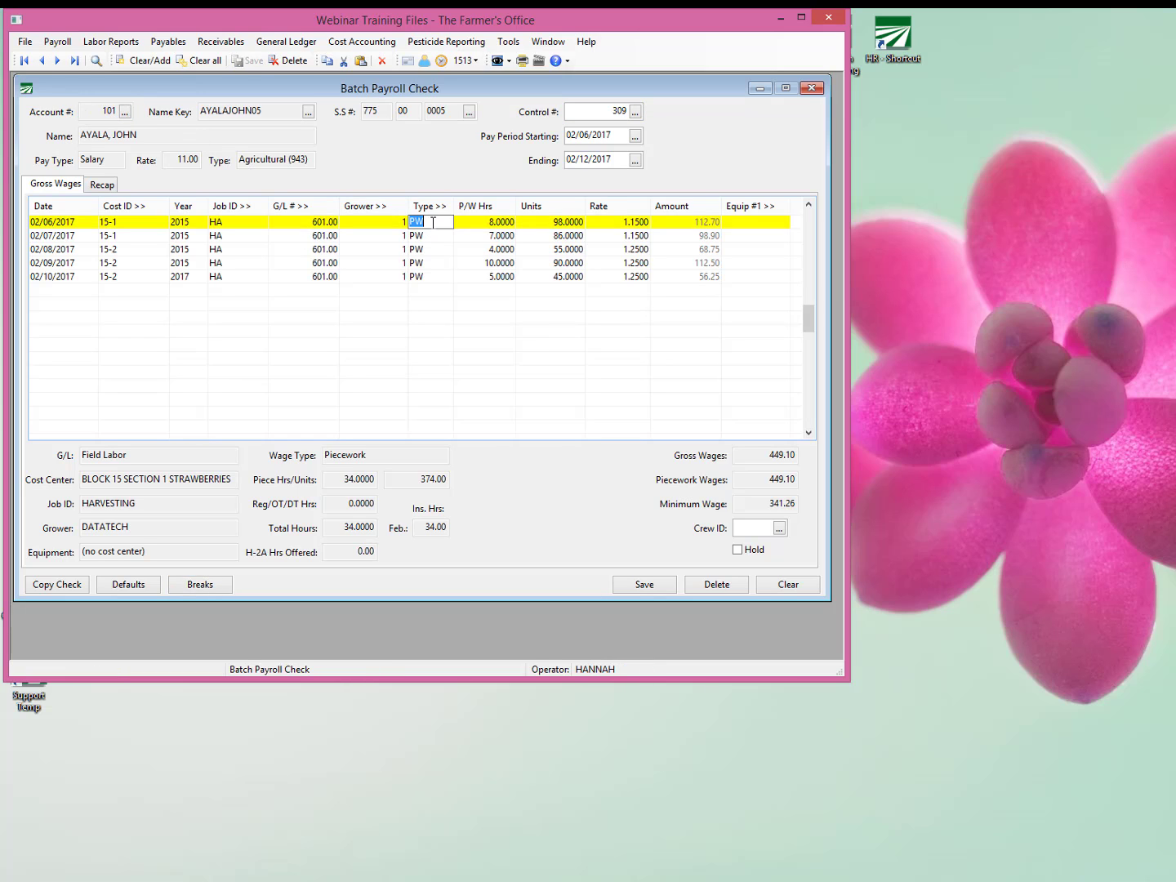
{"action": "left_click", "coordinate": [430, 236]}
{"action": "left_click", "coordinate": [428, 250]}
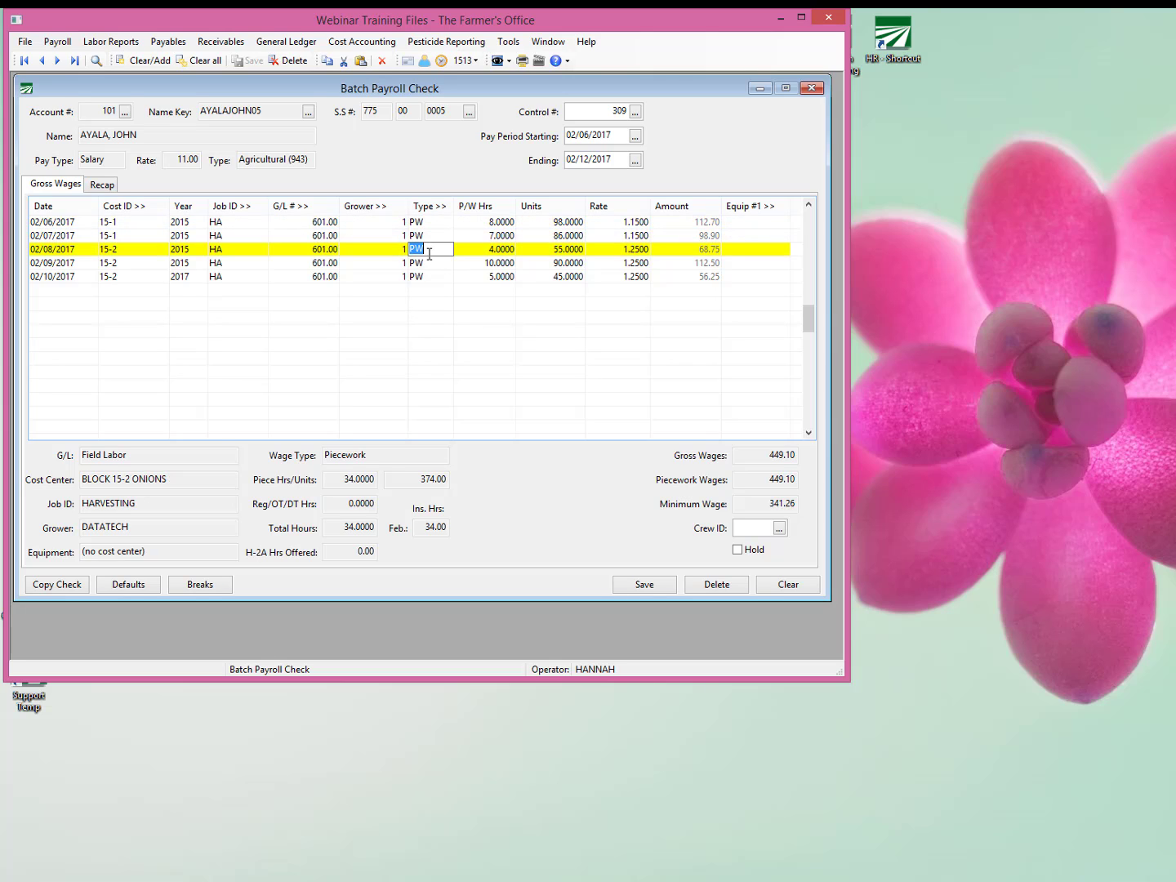
{"action": "left_click", "coordinate": [428, 263]}
{"action": "left_click", "coordinate": [119, 223]}
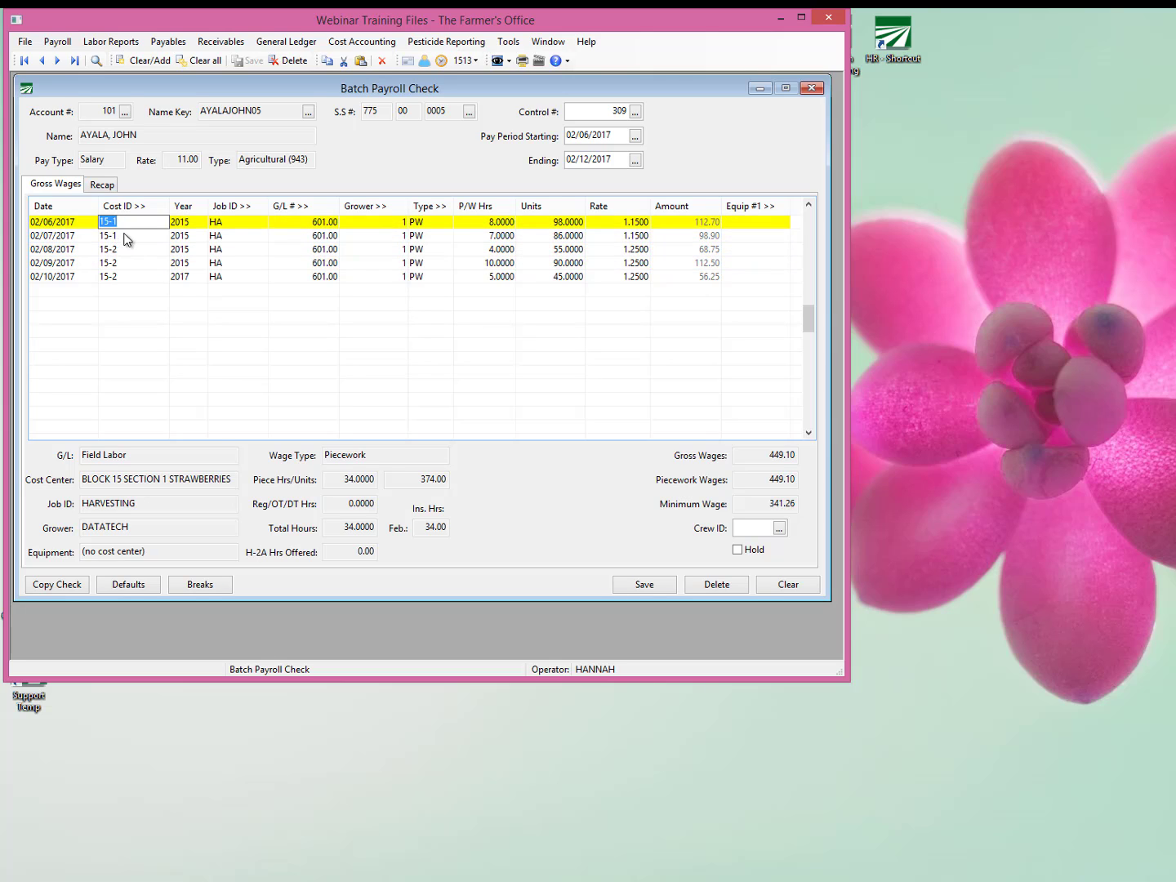
{"action": "left_click", "coordinate": [127, 237]}
{"action": "left_click", "coordinate": [130, 250]}
{"action": "left_click", "coordinate": [131, 263]}
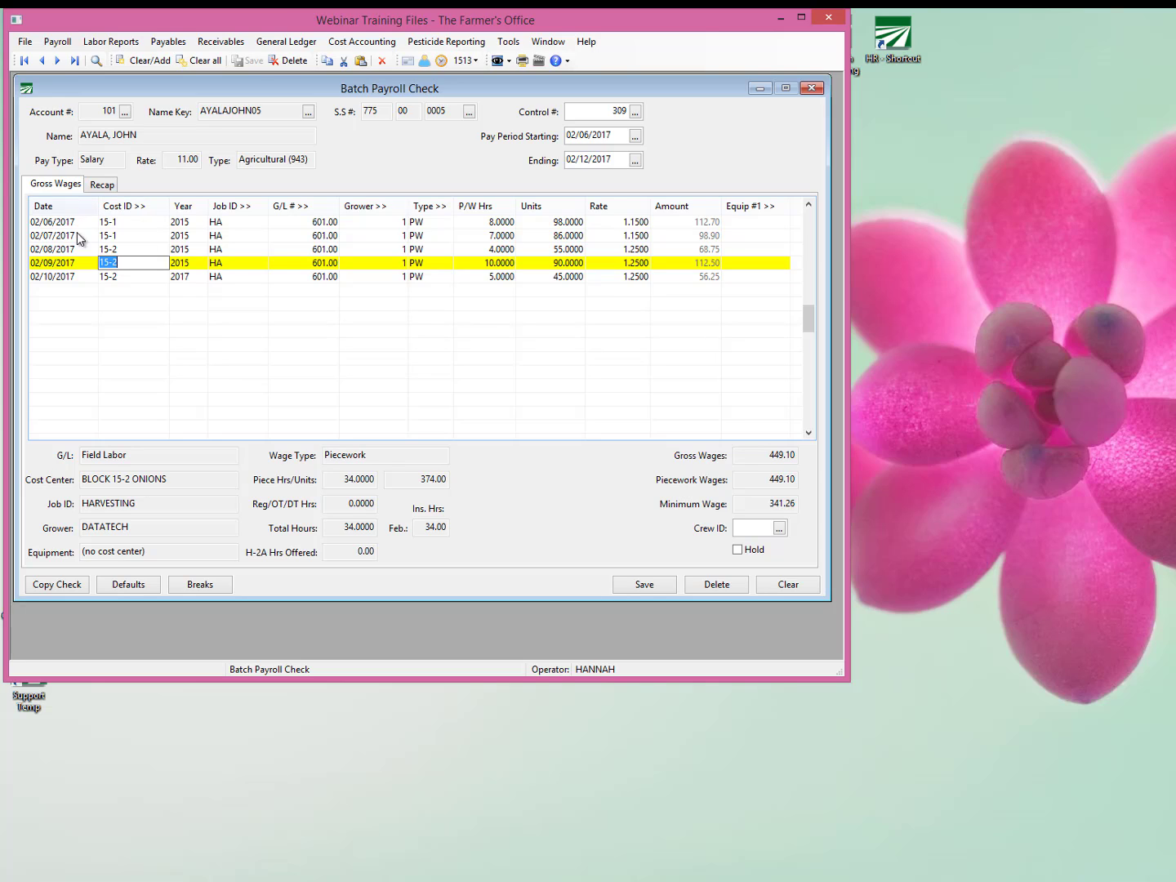
Examine the piecework hours recorded on each day's line of the check.
{"action": "left_click", "coordinate": [479, 223]}
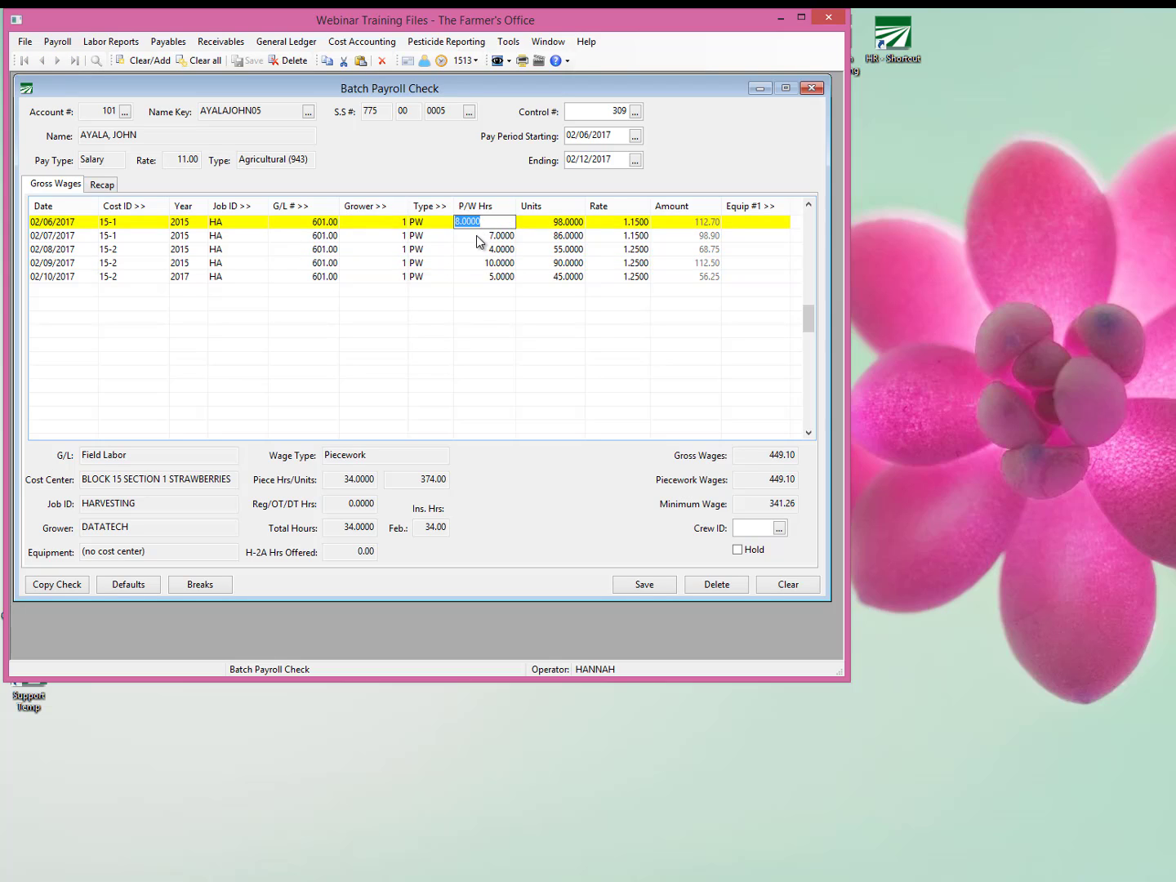
{"action": "key", "text": "Down"}
{"action": "key", "text": "Down"}
{"action": "left_click", "coordinate": [488, 224]}
{"action": "left_click", "coordinate": [487, 249]}
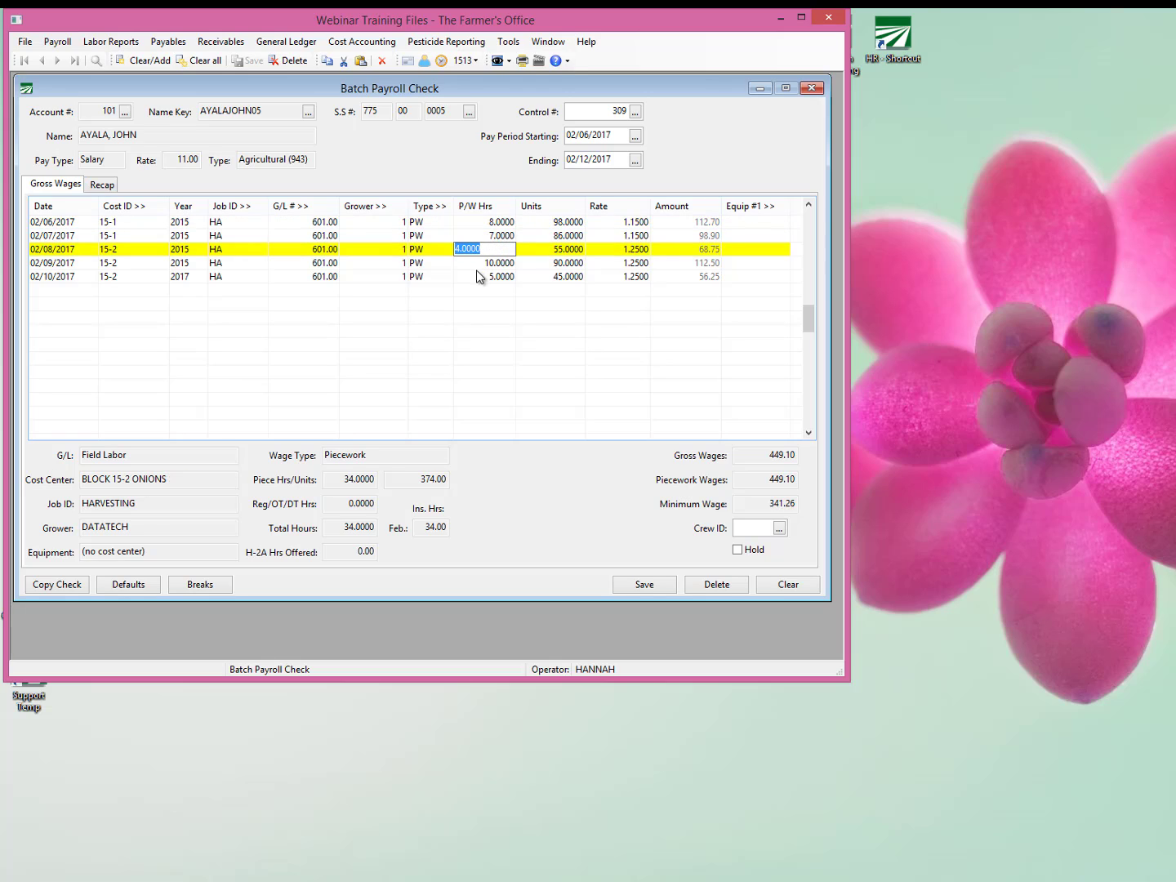
{"action": "left_click", "coordinate": [482, 276]}
{"action": "left_click", "coordinate": [478, 249]}
{"action": "left_click", "coordinate": [476, 276]}
{"action": "left_click", "coordinate": [476, 249]}
{"action": "left_click", "coordinate": [485, 235]}
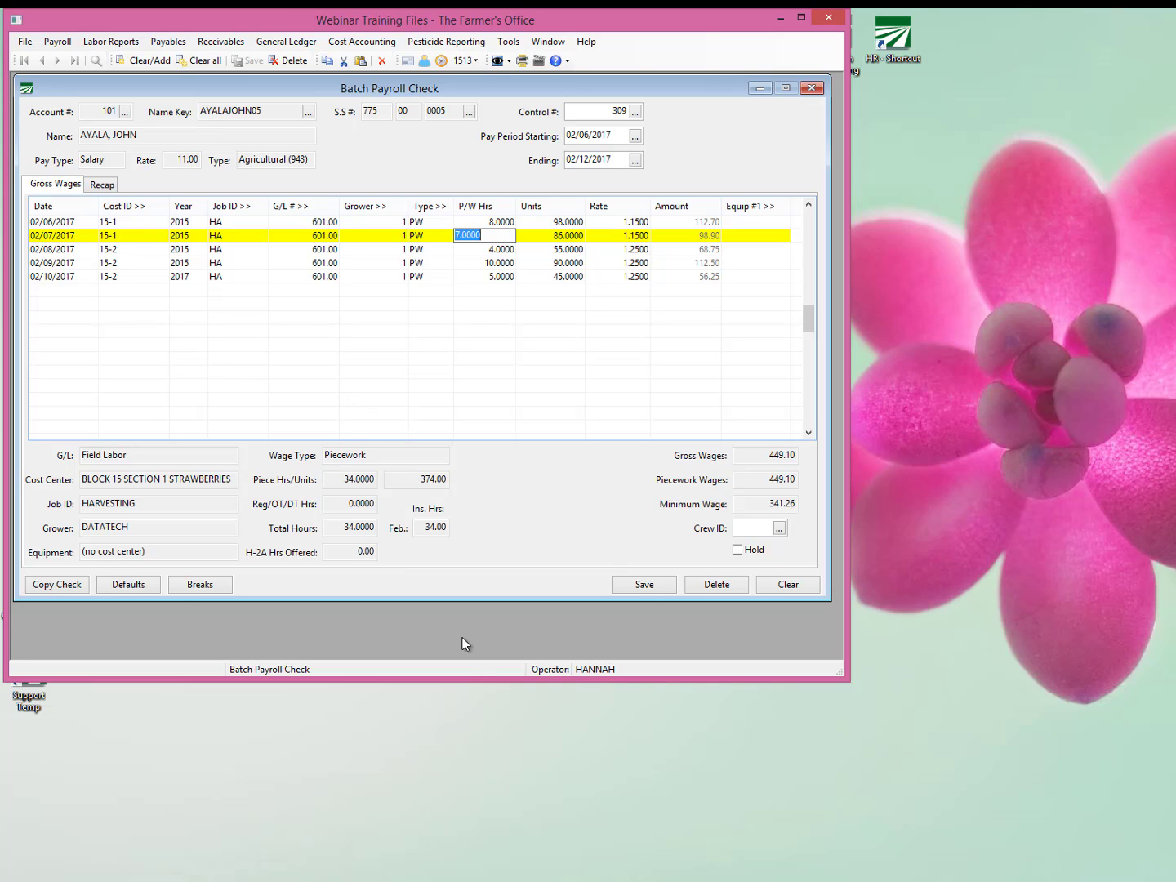
Add break line items to the payroll check and select the Units of the first rest and recovery line.
{"action": "left_click", "coordinate": [210, 583]}
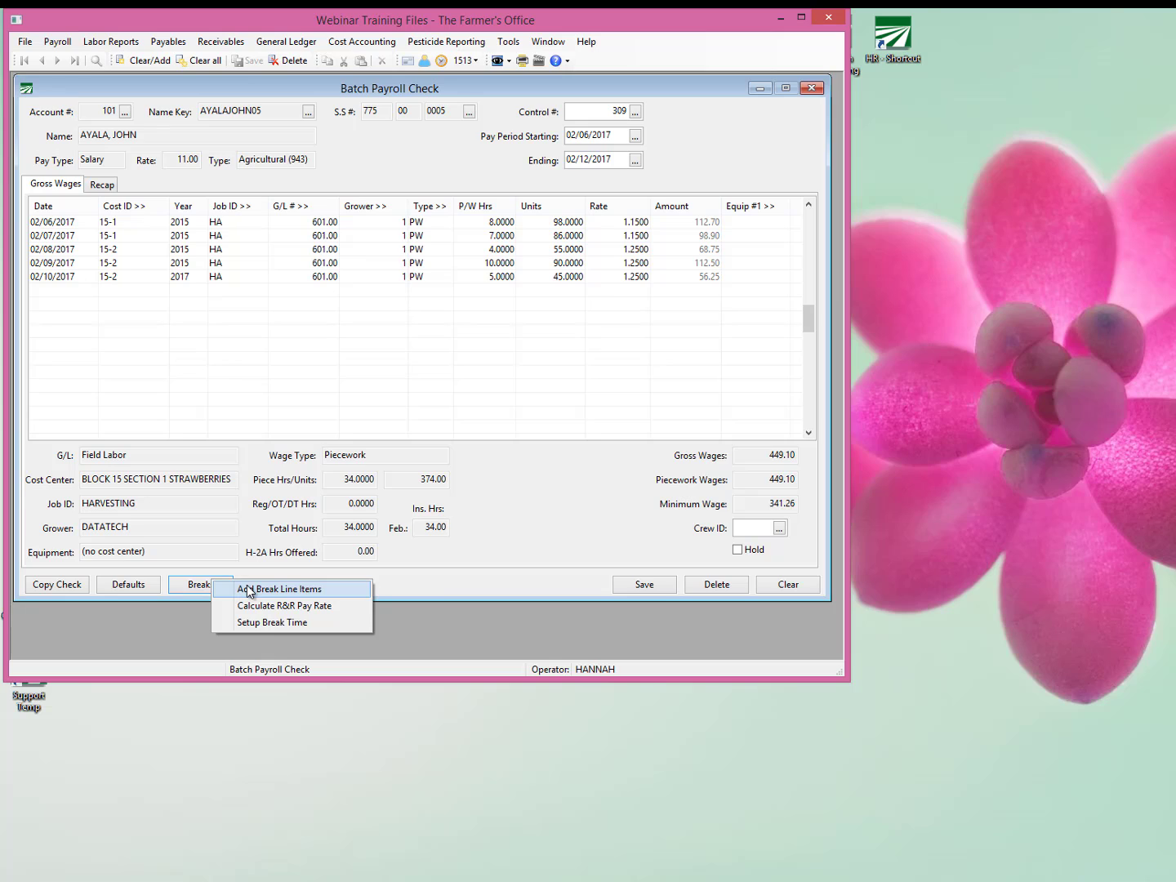
{"action": "left_click", "coordinate": [250, 589]}
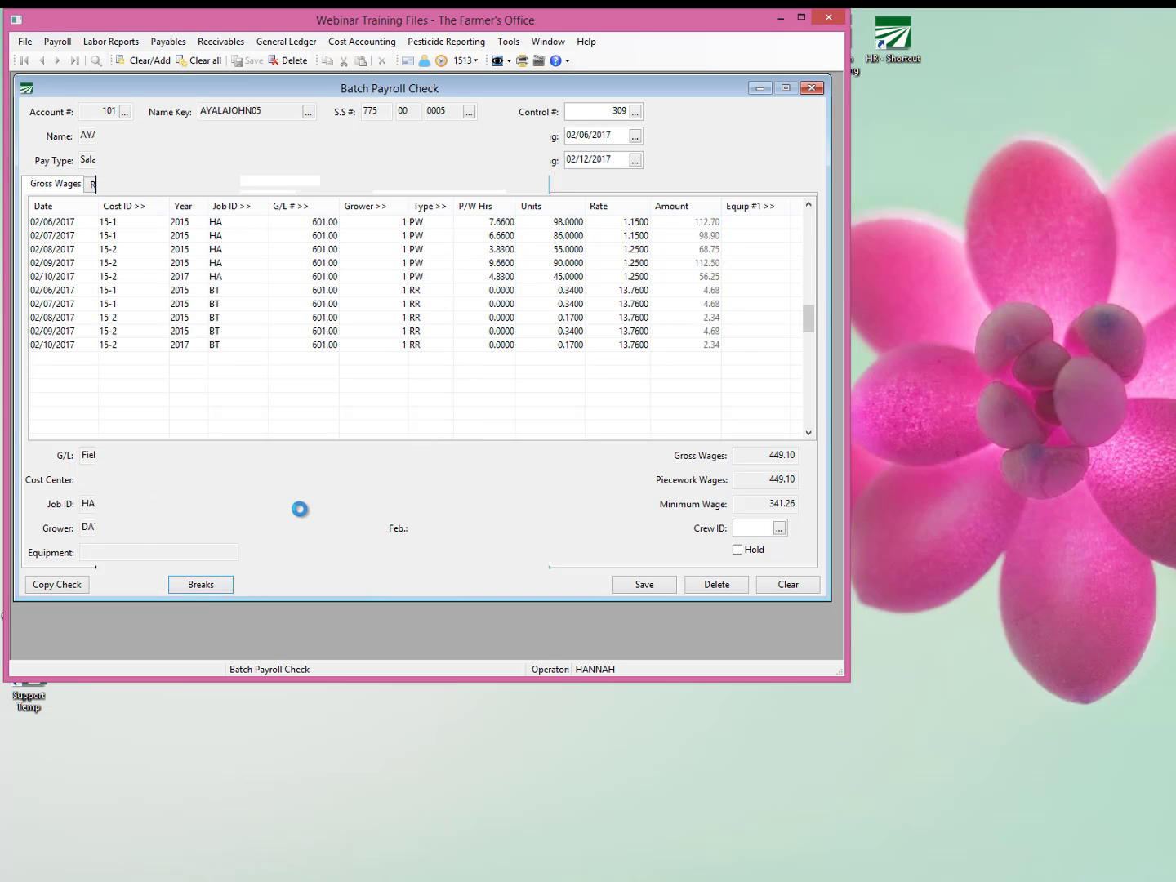
{"action": "left_click", "coordinate": [549, 290]}
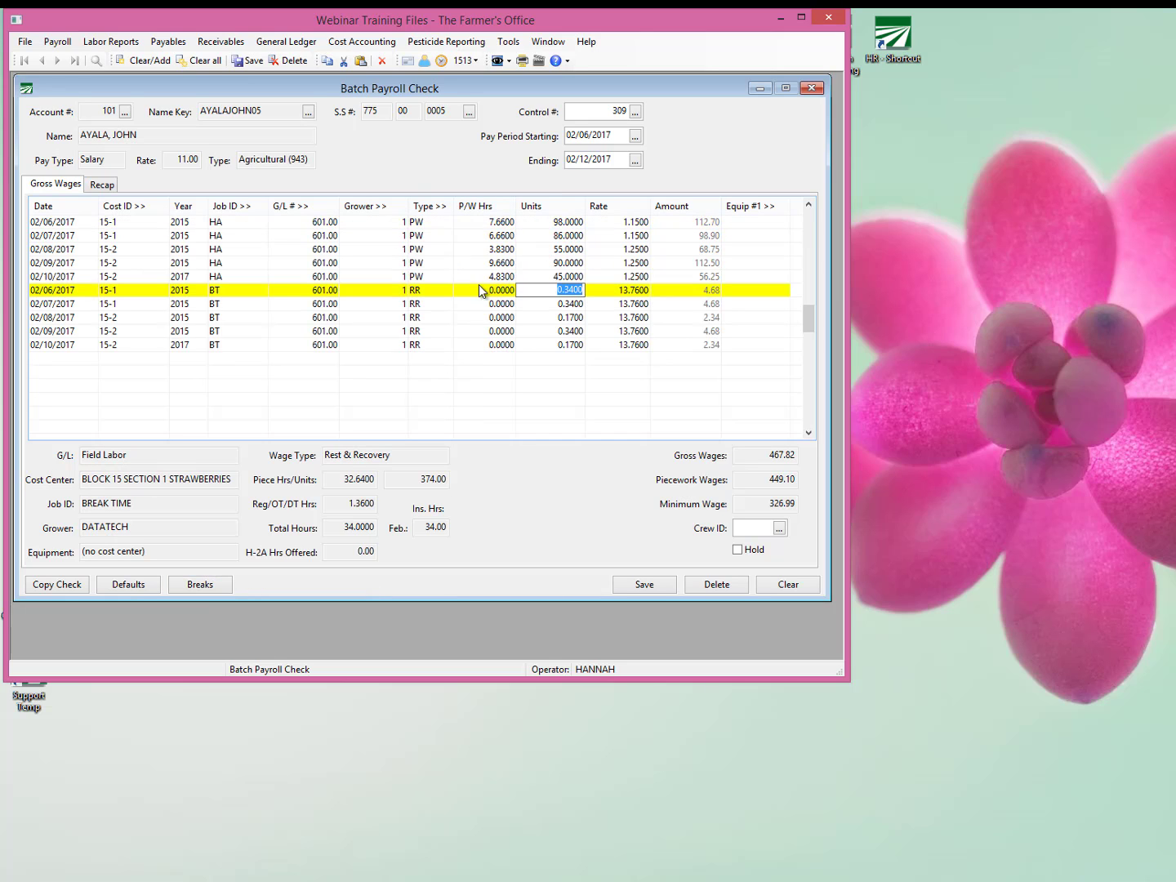
Compare the Units on the rest and recovery lines with the piecework hours recorded for each day from 02/06/2017 to 02/10/2017.
{"action": "left_click", "coordinate": [69, 299]}
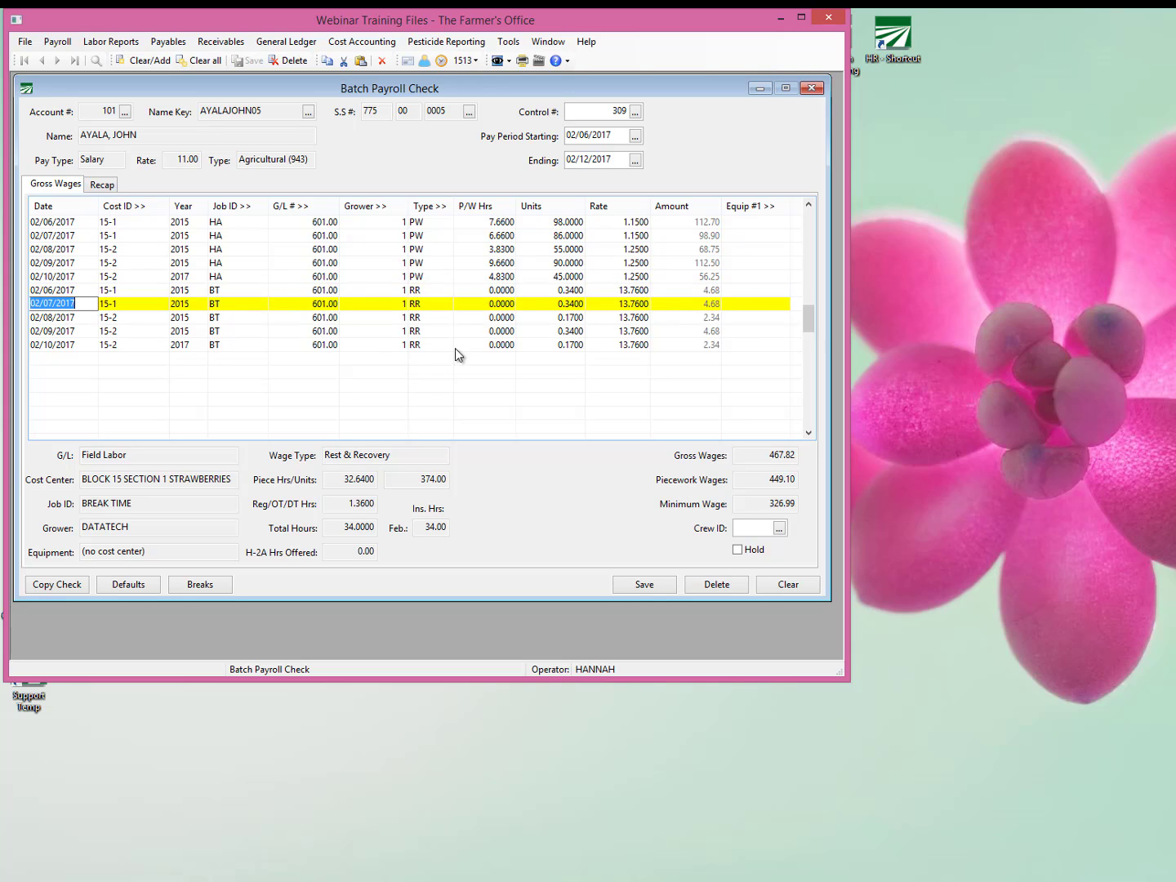
{"action": "left_click", "coordinate": [540, 318]}
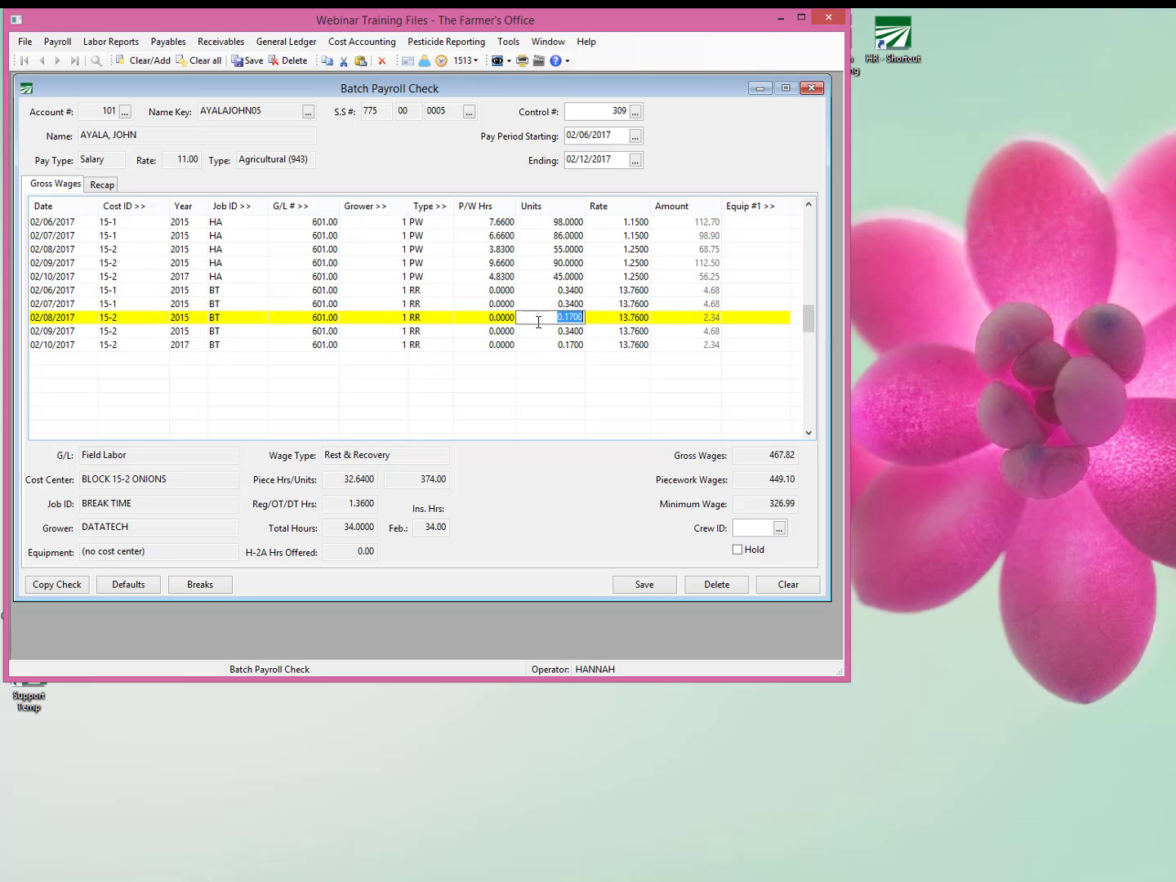
{"action": "left_click", "coordinate": [37, 344]}
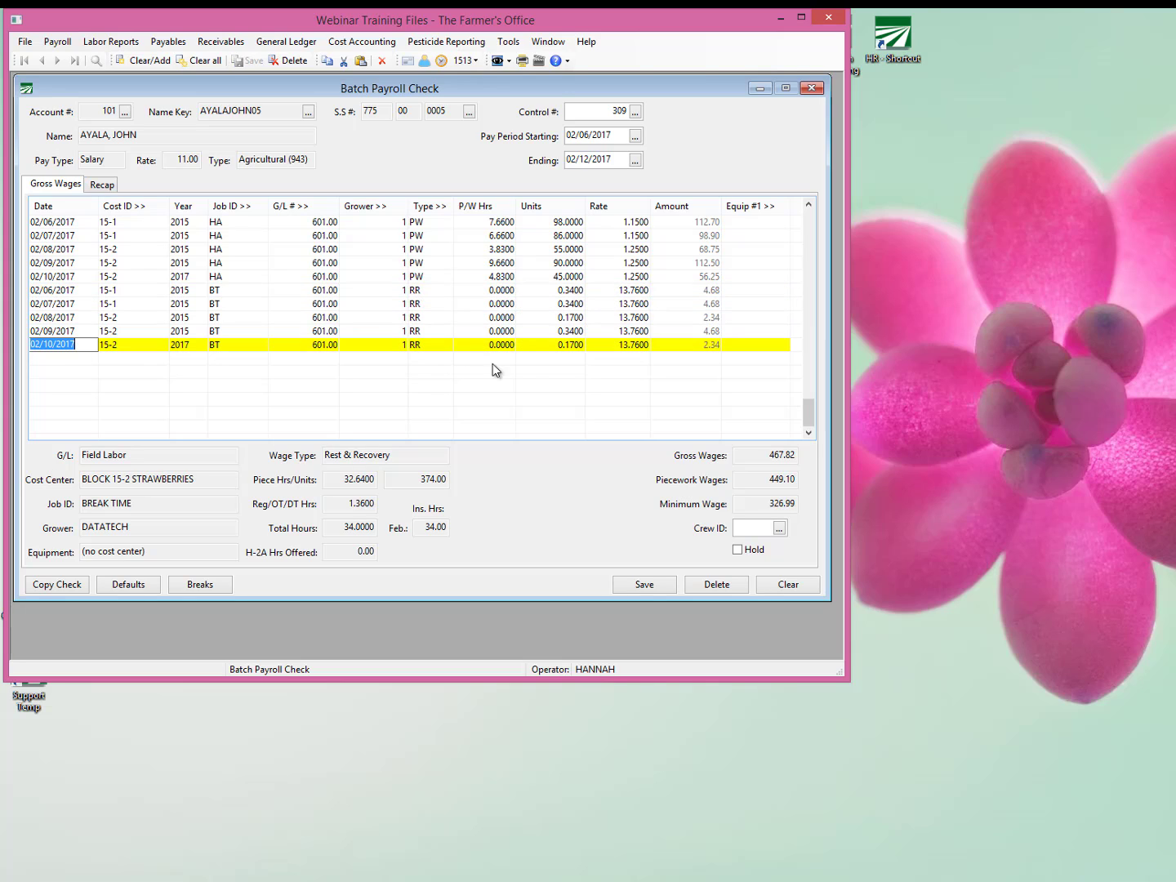
{"action": "left_click", "coordinate": [577, 318]}
{"action": "left_click", "coordinate": [574, 344]}
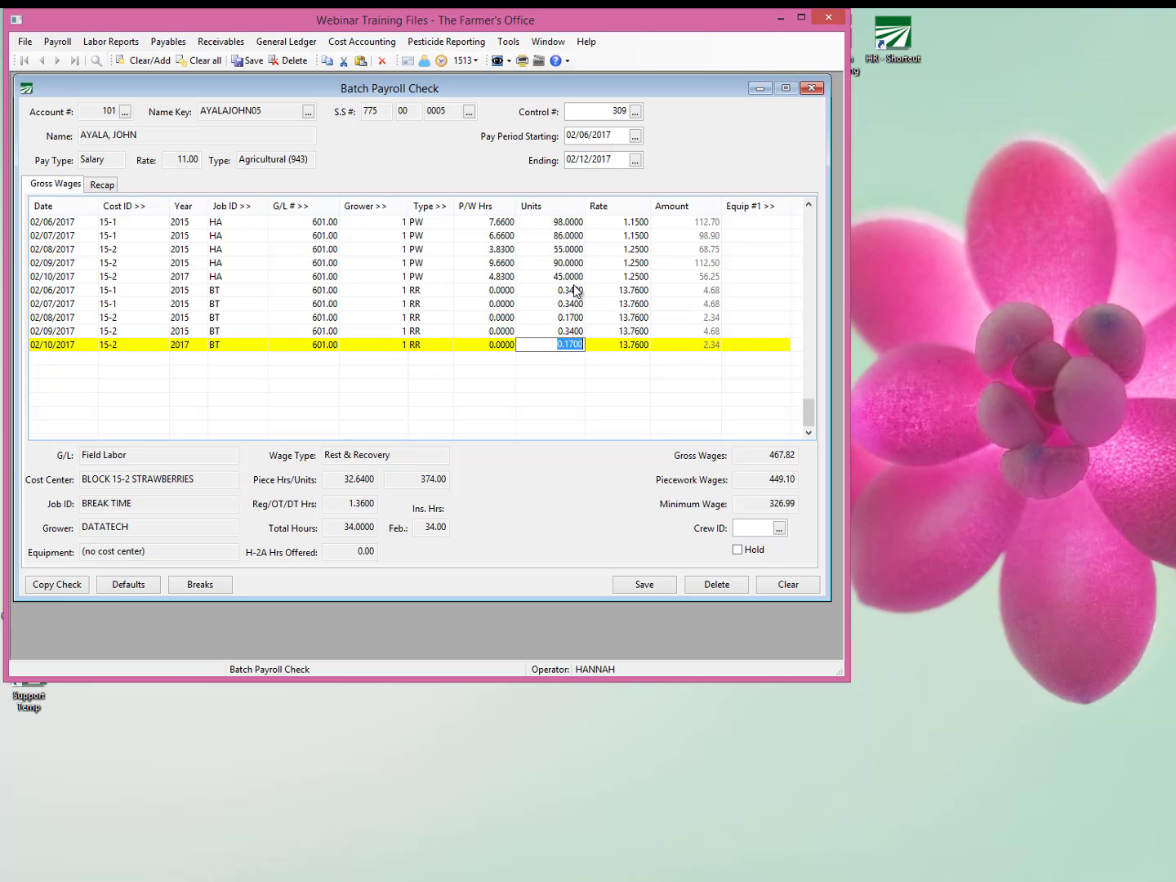
{"action": "left_click", "coordinate": [508, 224]}
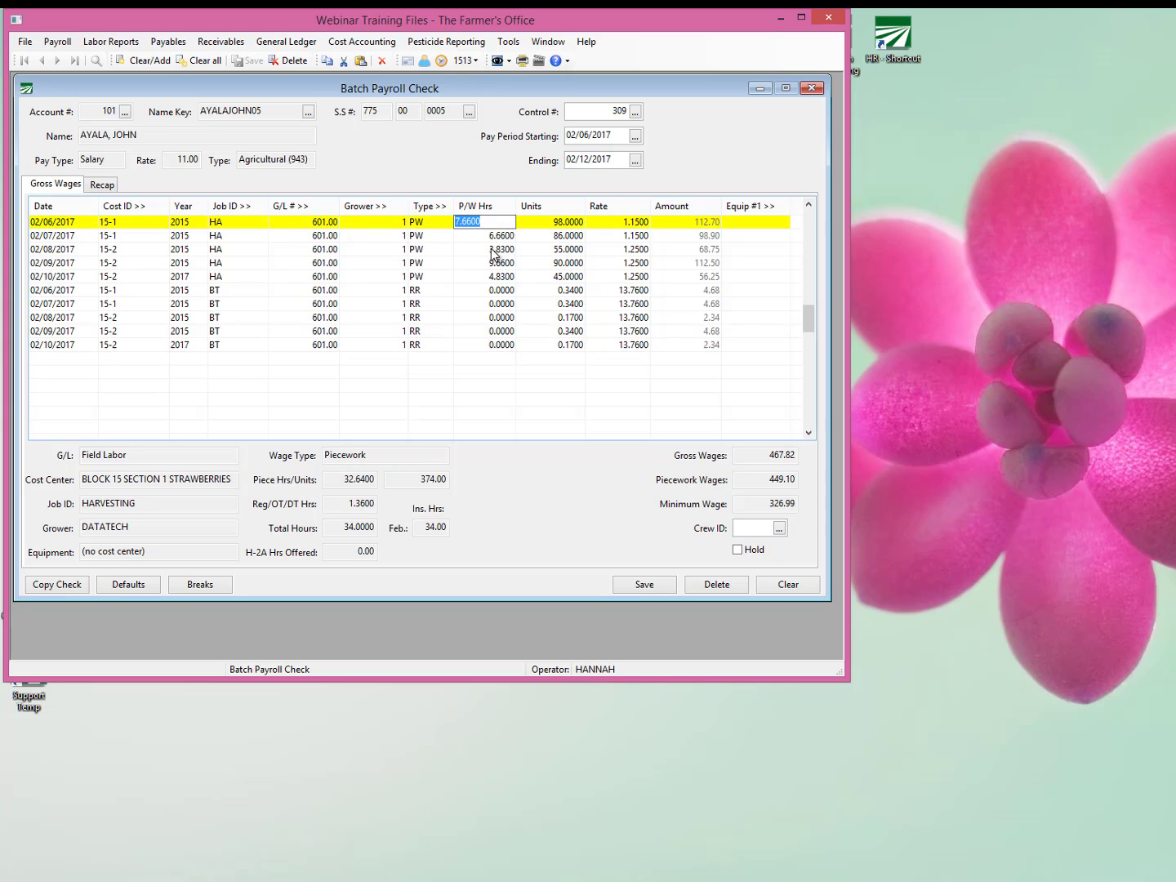
{"action": "key", "text": "Down"}
{"action": "key", "text": "Down"}
{"action": "key", "text": "Down"}
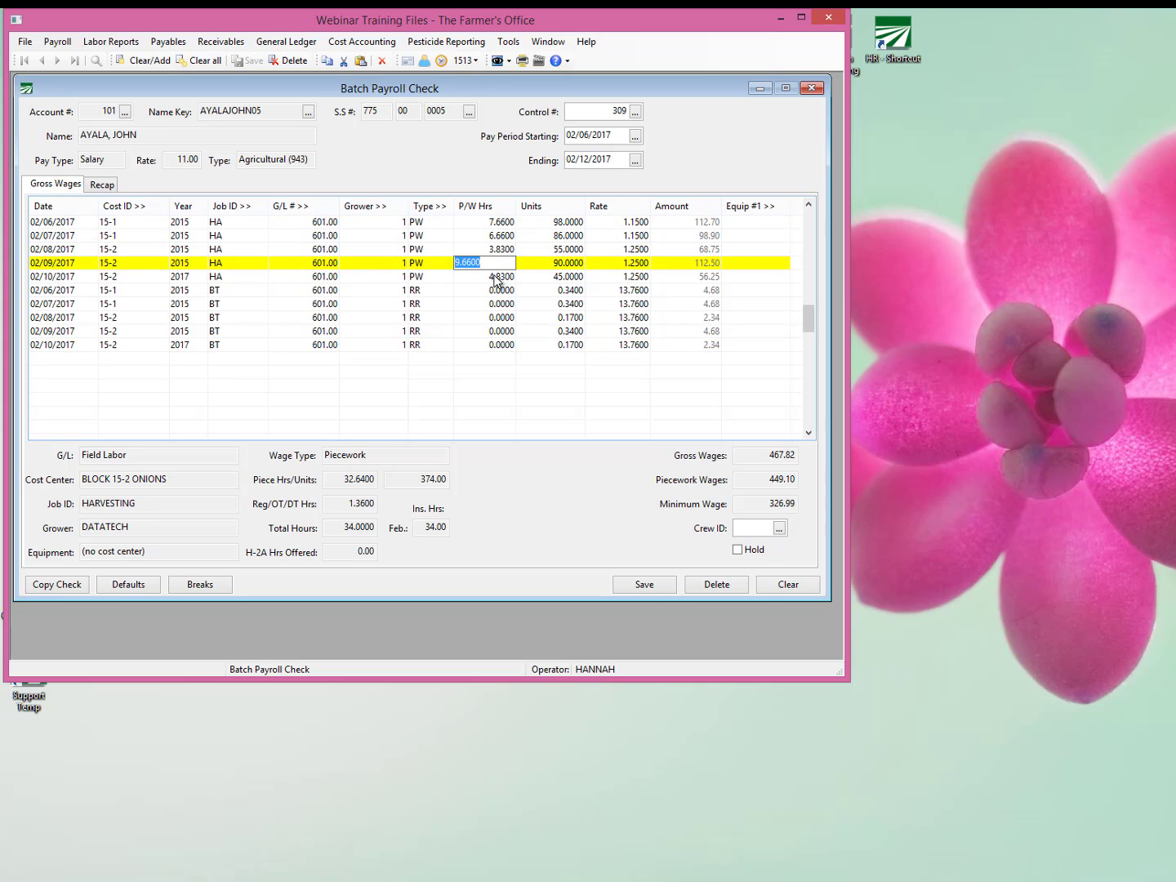
{"action": "key", "text": "Down"}
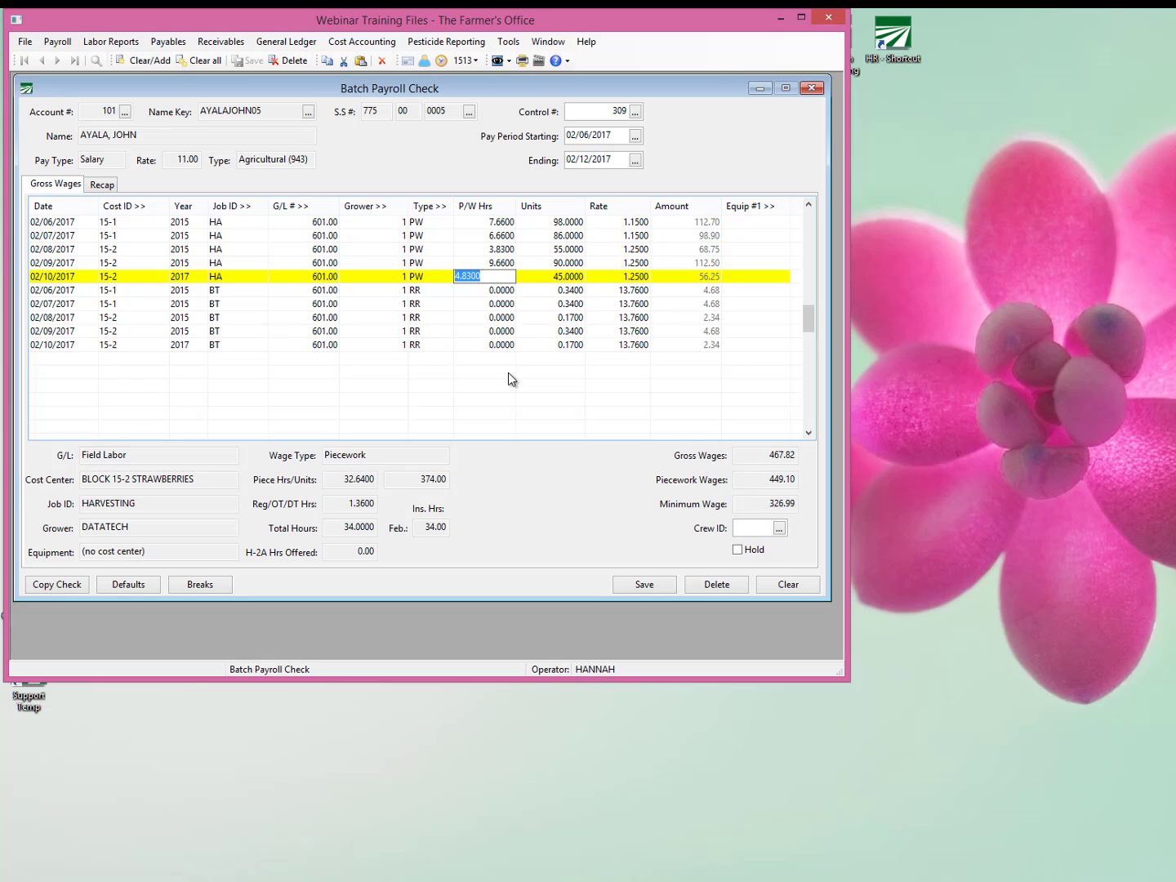
Compare the Cost IDs on the piecework lines with those on the rest and recovery lines for the same dates.
{"action": "left_click", "coordinate": [120, 223]}
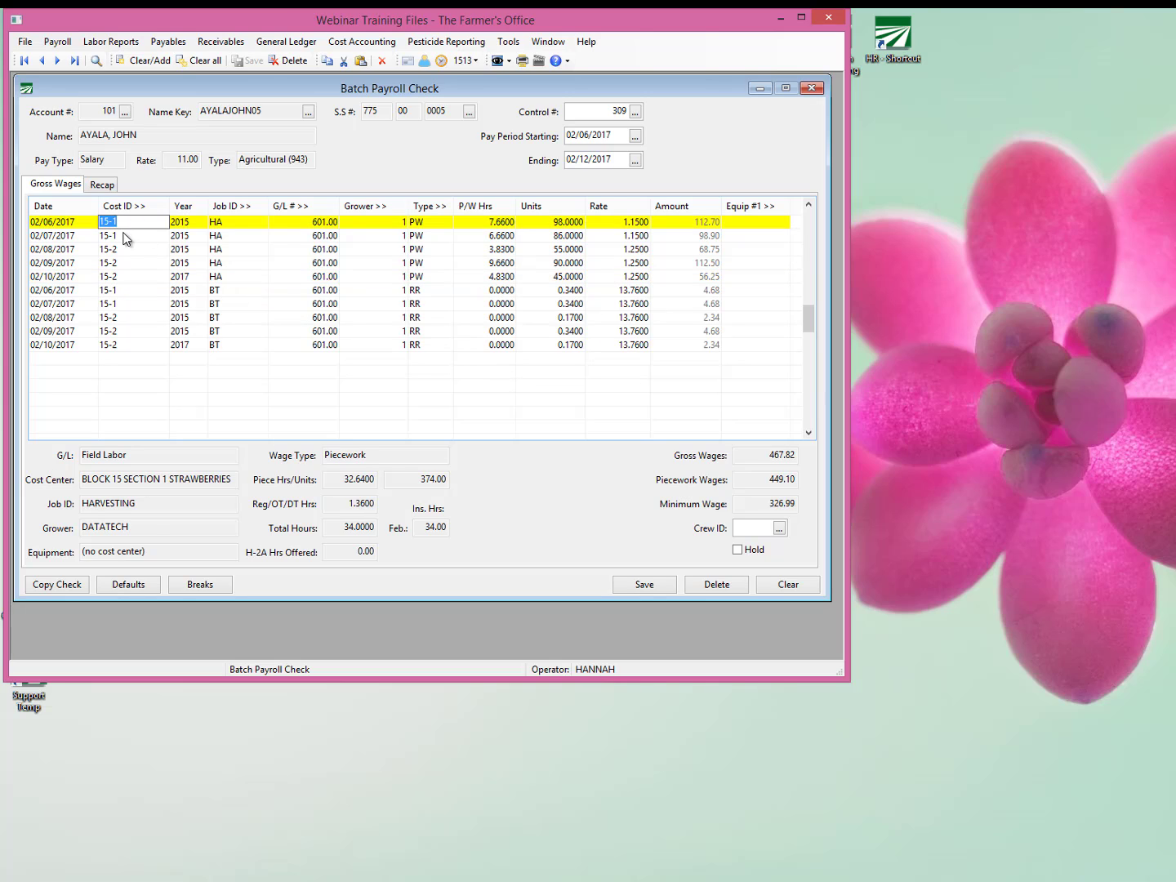
{"action": "left_click", "coordinate": [125, 237]}
{"action": "left_click", "coordinate": [127, 224]}
{"action": "left_click", "coordinate": [119, 239]}
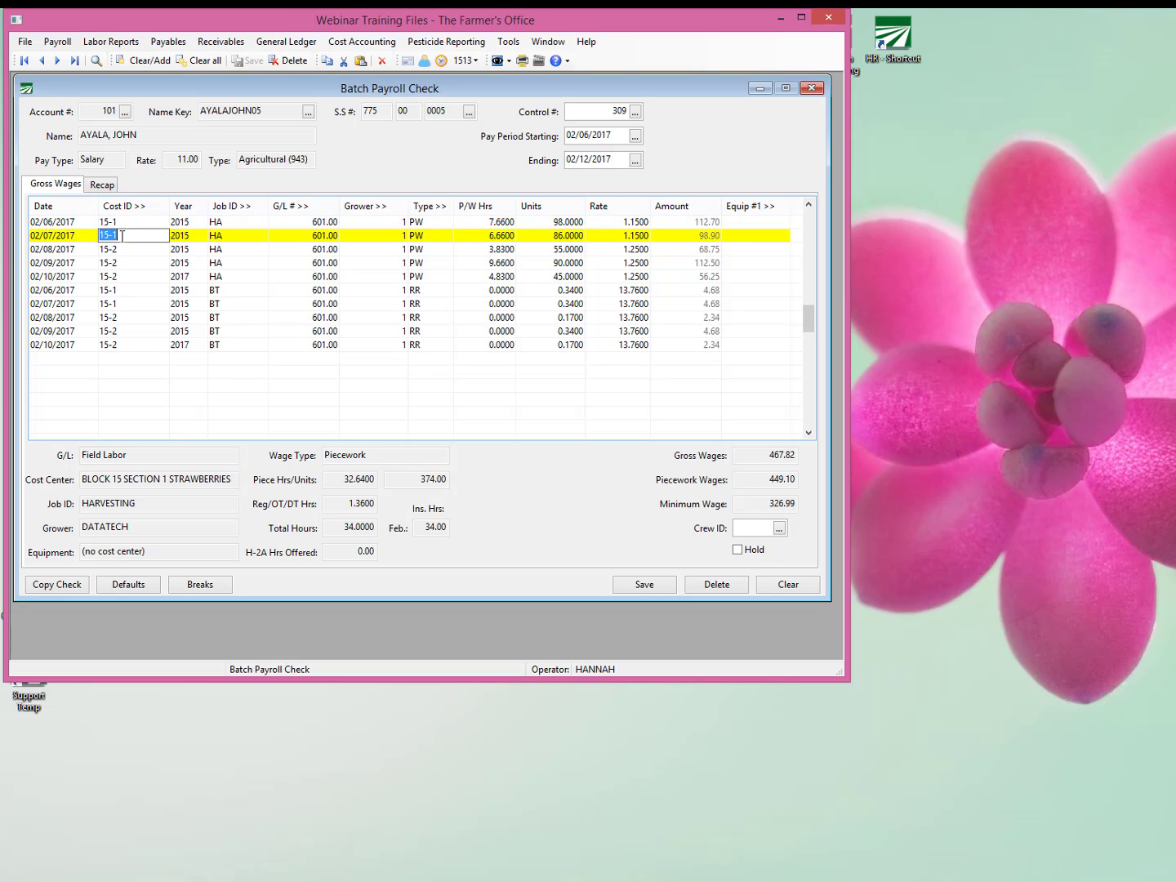
{"action": "left_click", "coordinate": [109, 291]}
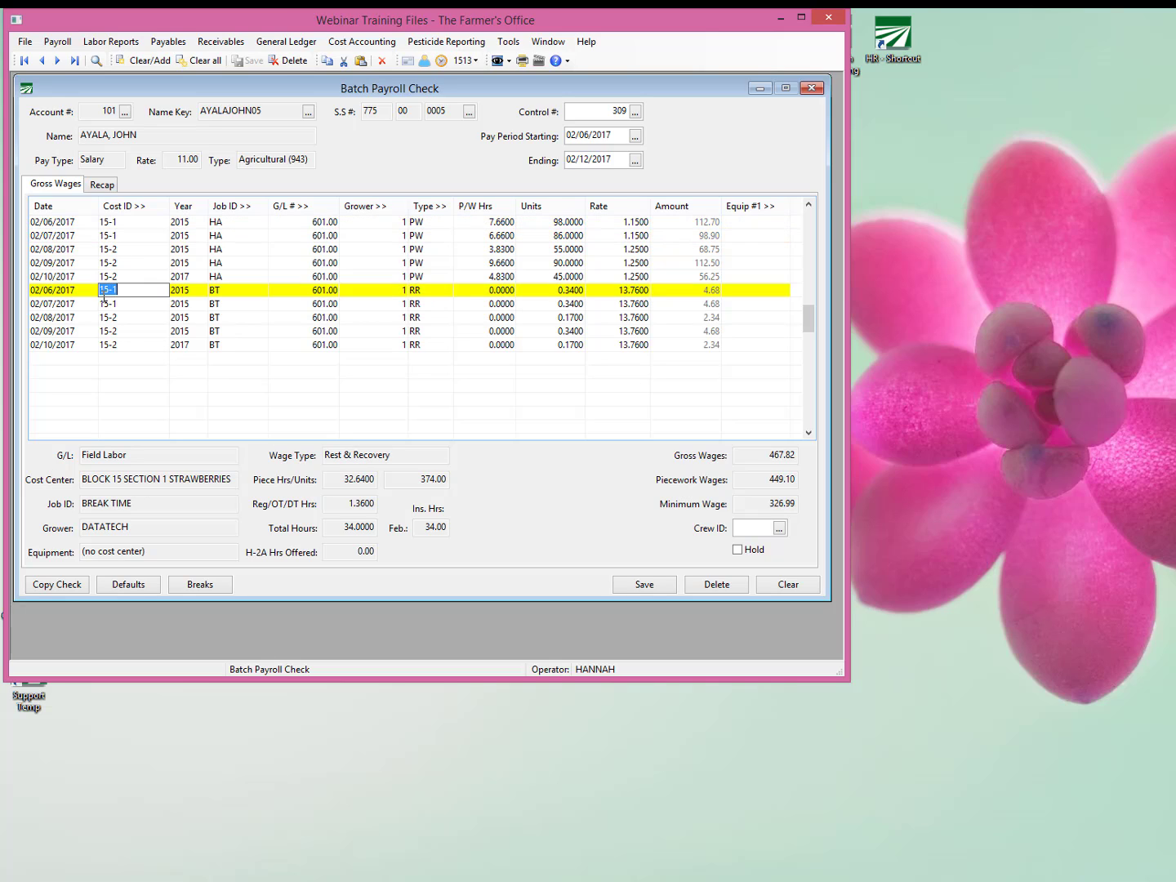
{"action": "left_click", "coordinate": [116, 306]}
{"action": "left_click", "coordinate": [127, 225]}
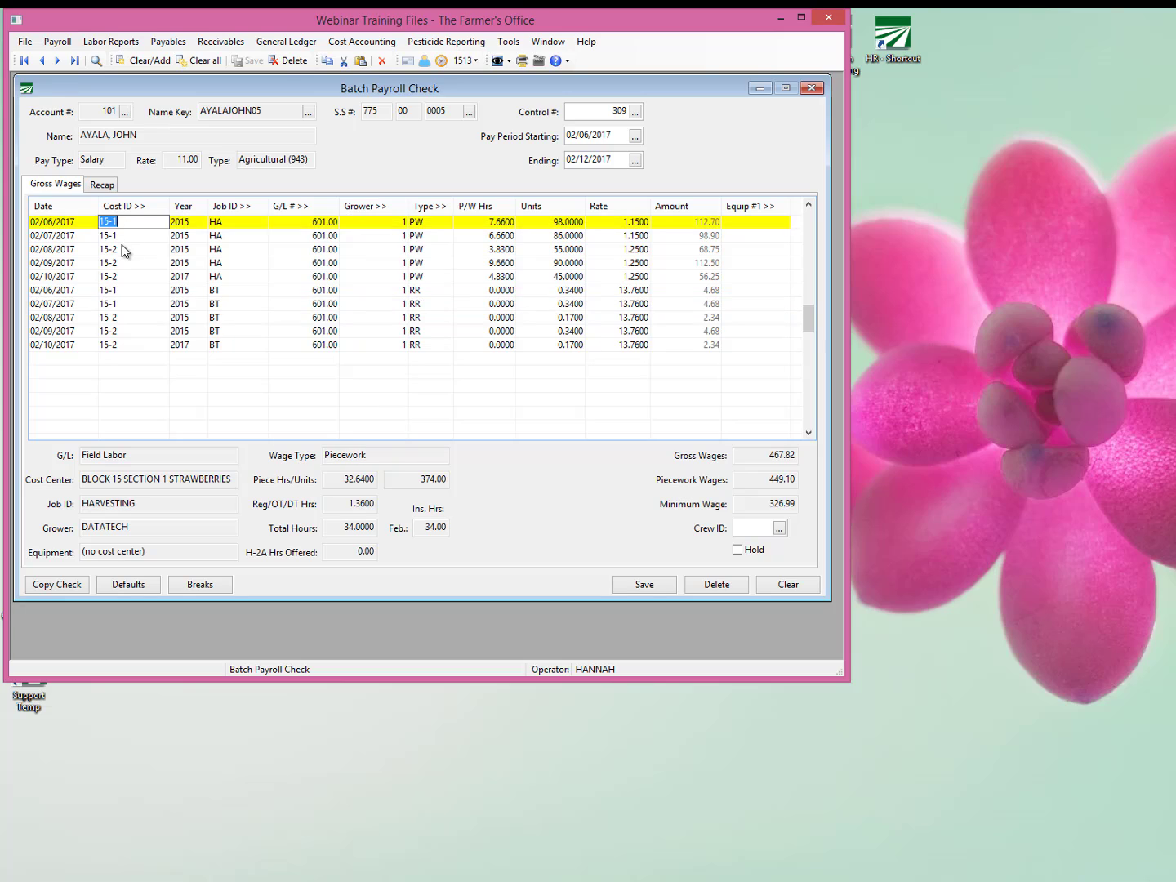
{"action": "left_click", "coordinate": [127, 235]}
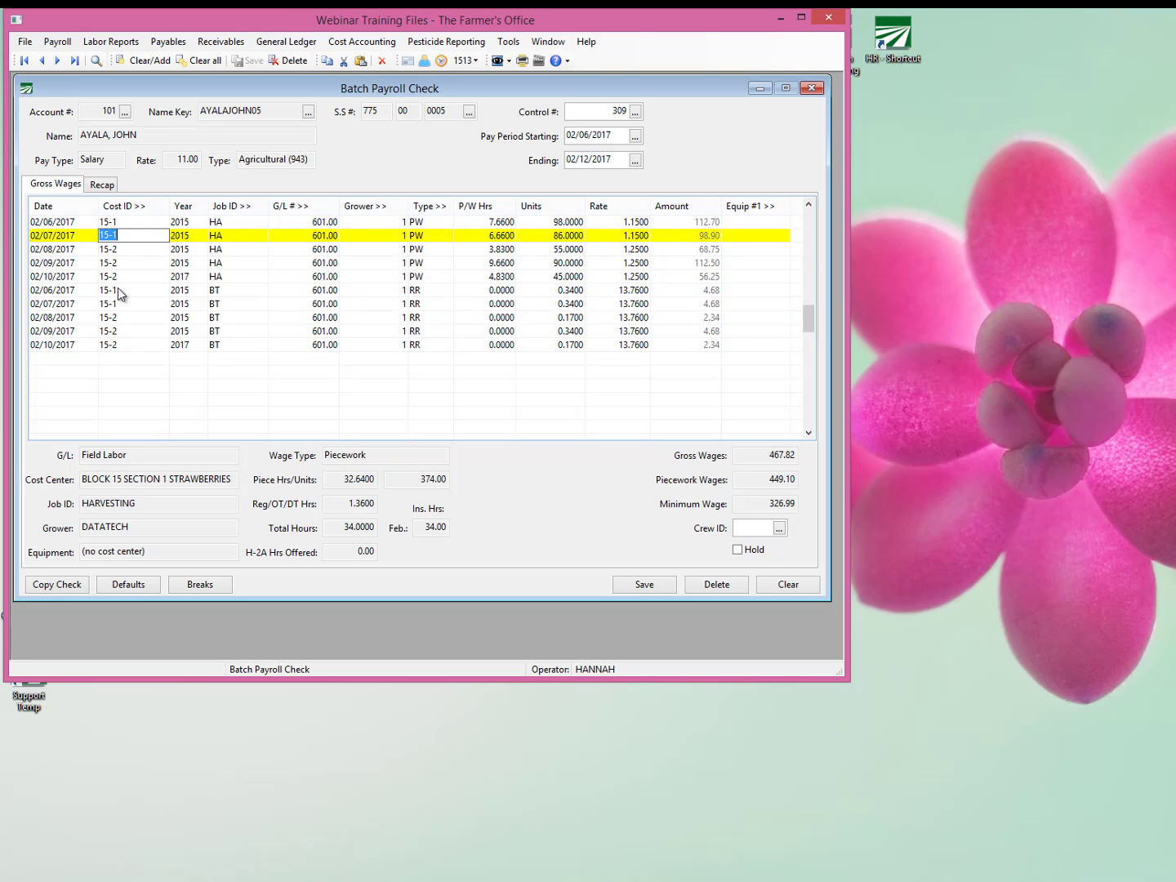
{"action": "left_click", "coordinate": [126, 318]}
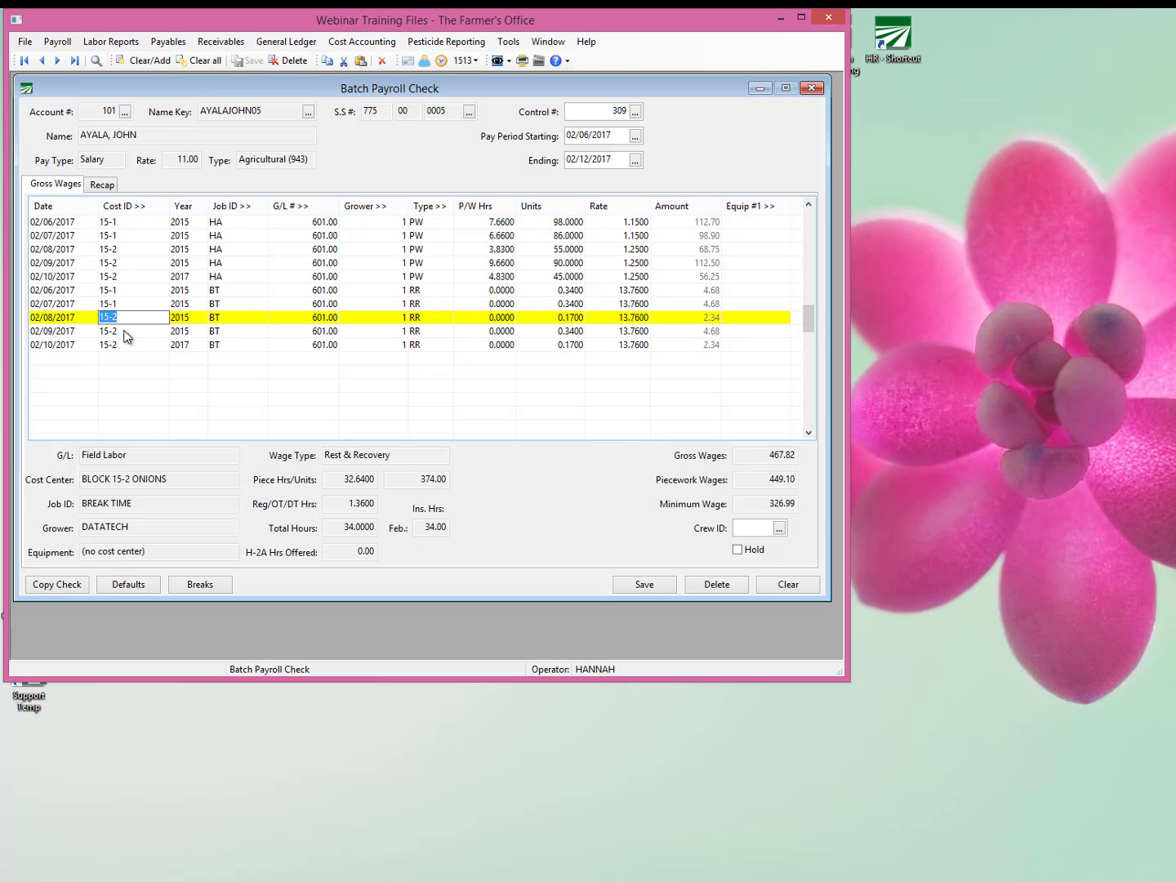
{"action": "left_click", "coordinate": [124, 332]}
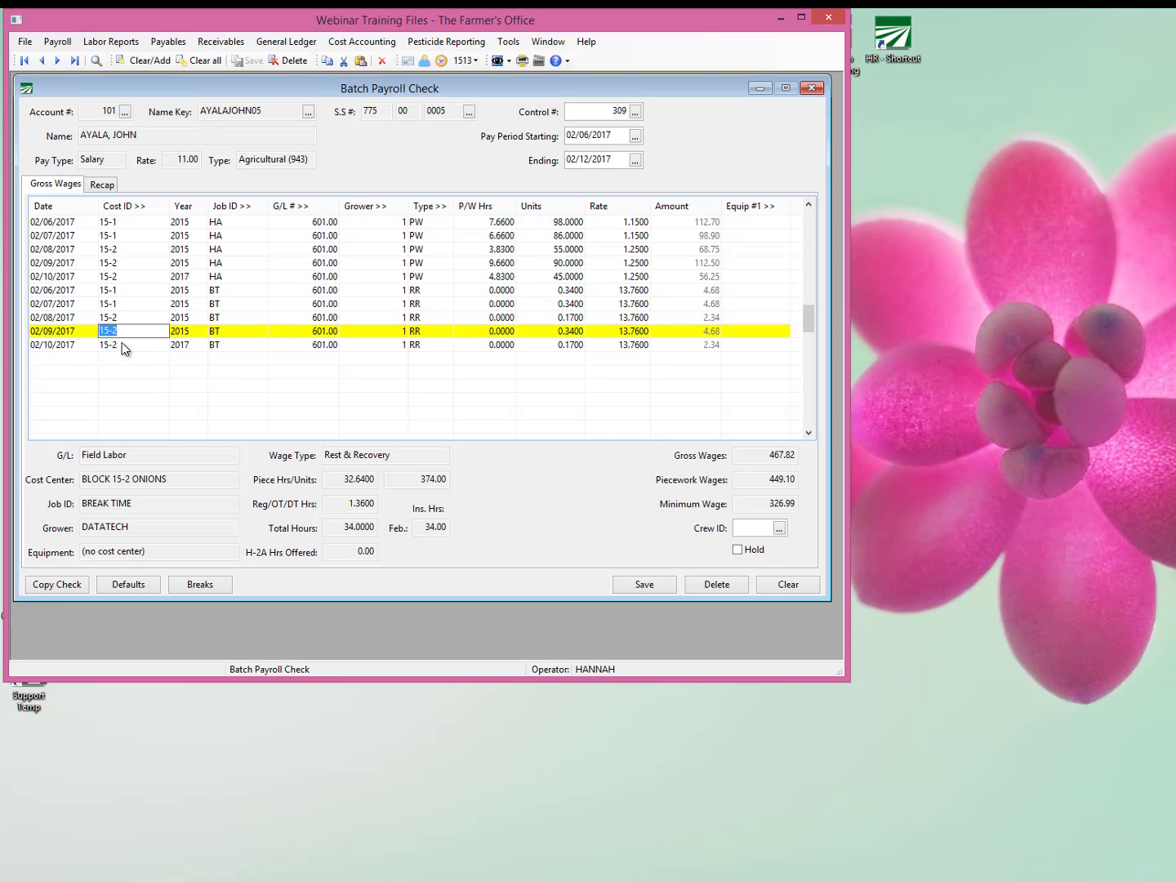
{"action": "left_click", "coordinate": [123, 346]}
{"action": "left_click", "coordinate": [129, 332]}
Set the Units of the piecework lines to 96 for 02/07/2017 and 60 for 02/08/2017.
{"action": "left_click", "coordinate": [541, 234]}
{"action": "type", "text": "96"}
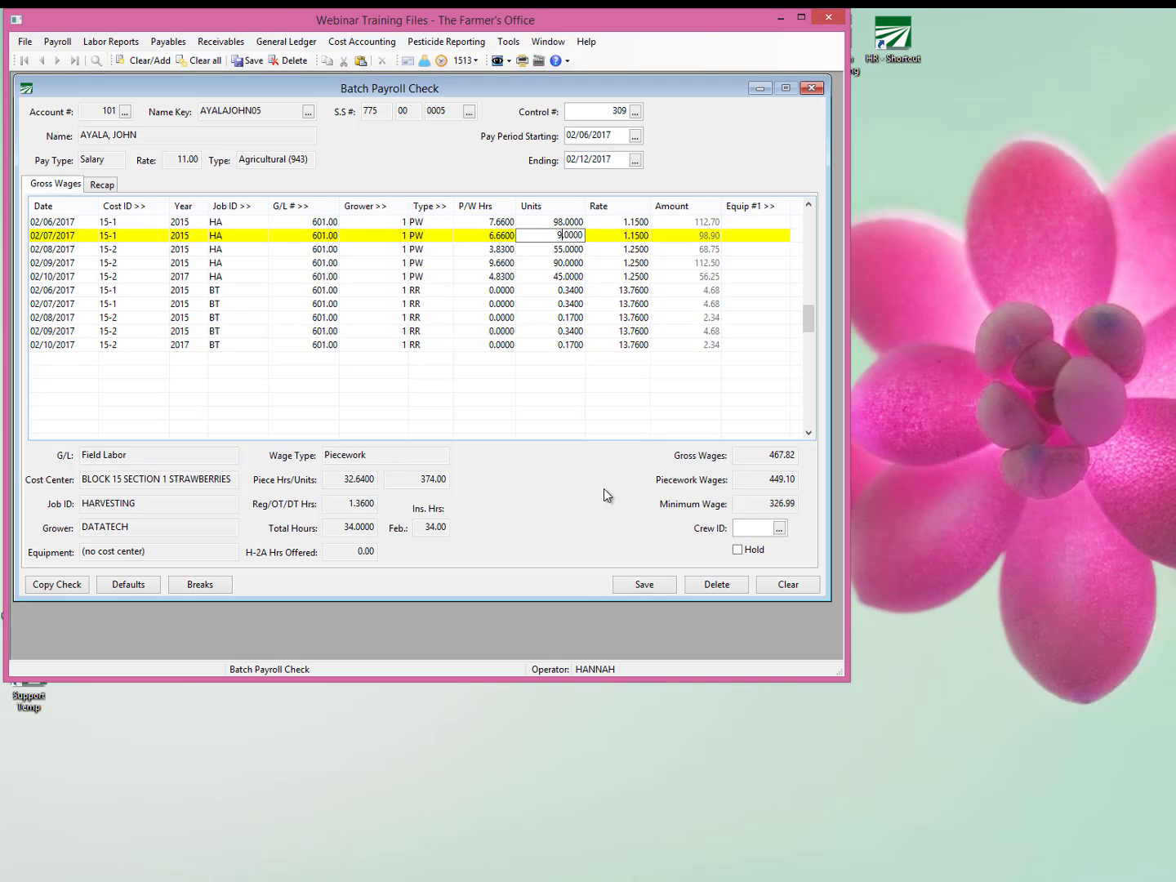
{"action": "key", "text": "Down"}
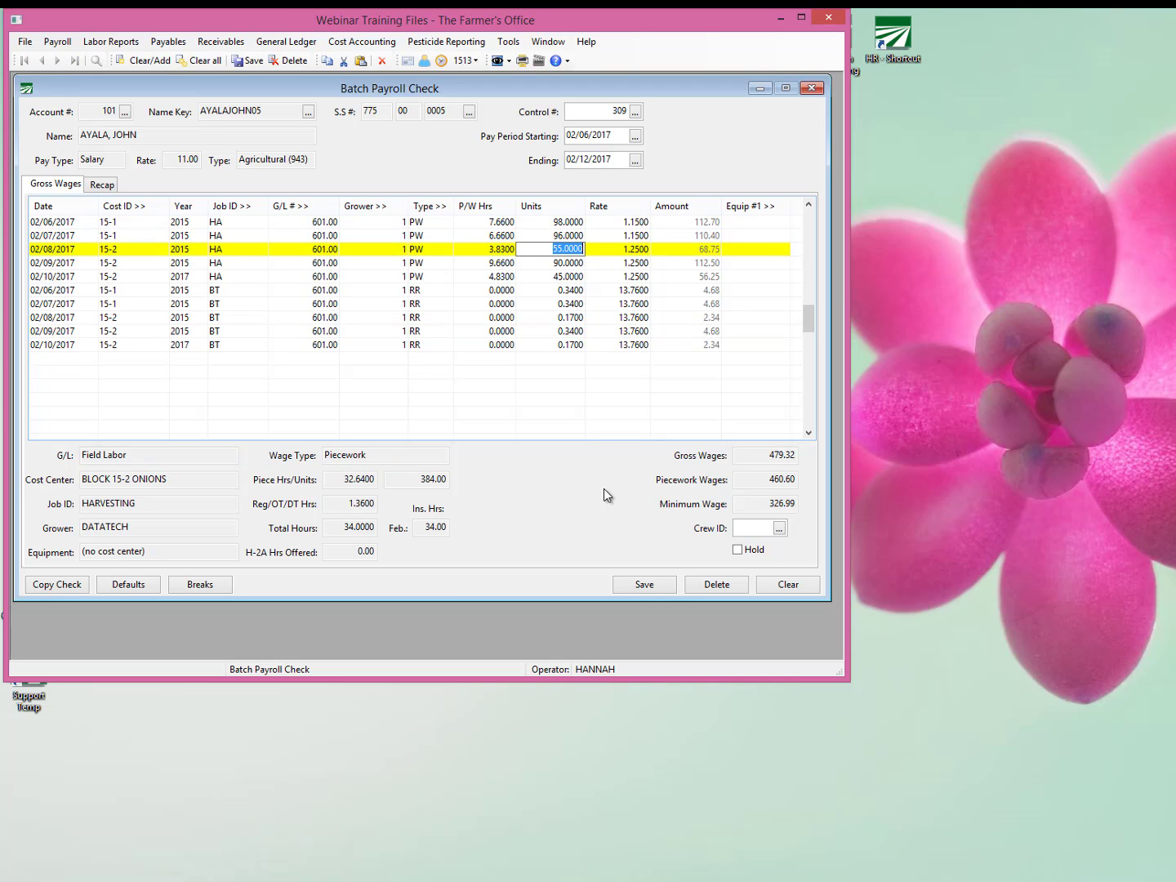
{"action": "type", "text": "60"}
{"action": "key", "text": "Down"}
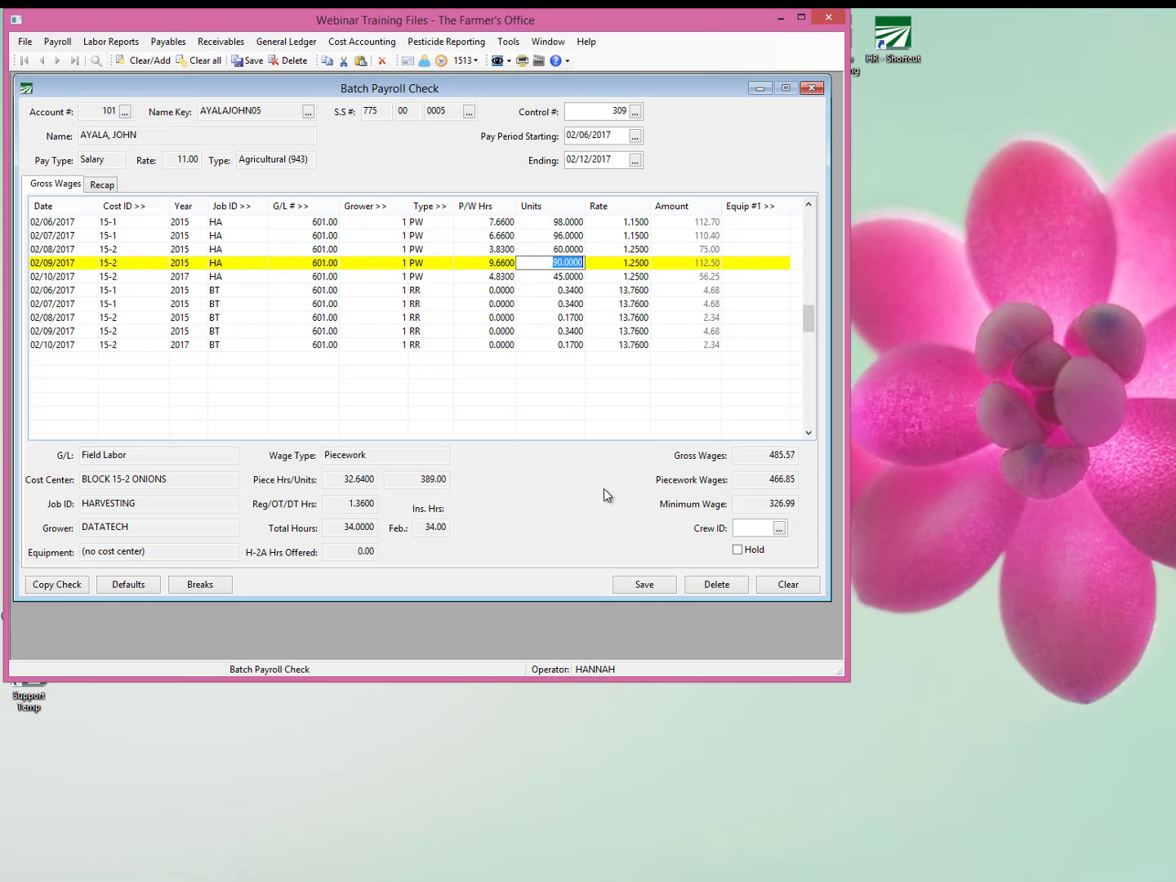
{"action": "key", "text": "Down"}
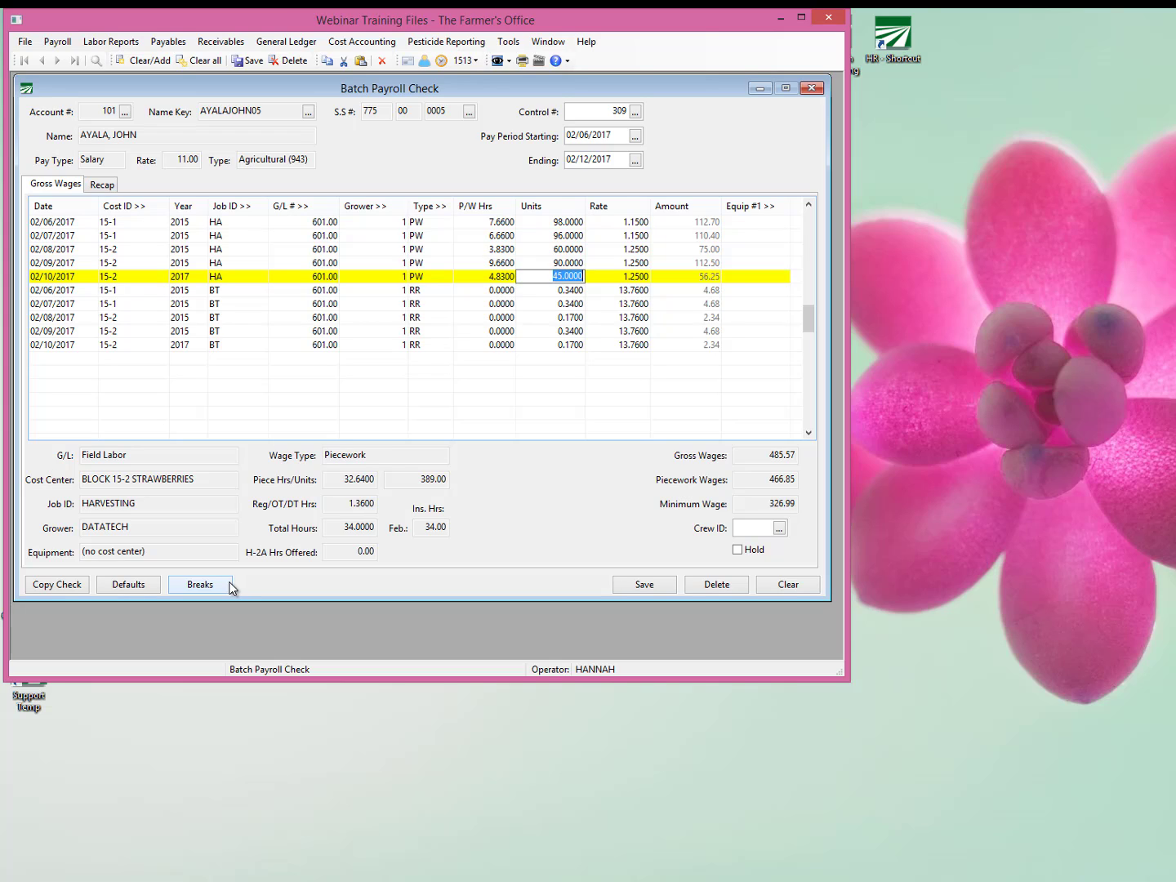
{"action": "key", "text": "Tab"}
{"action": "key", "text": "Tab"}
{"action": "key", "text": "Tab"}
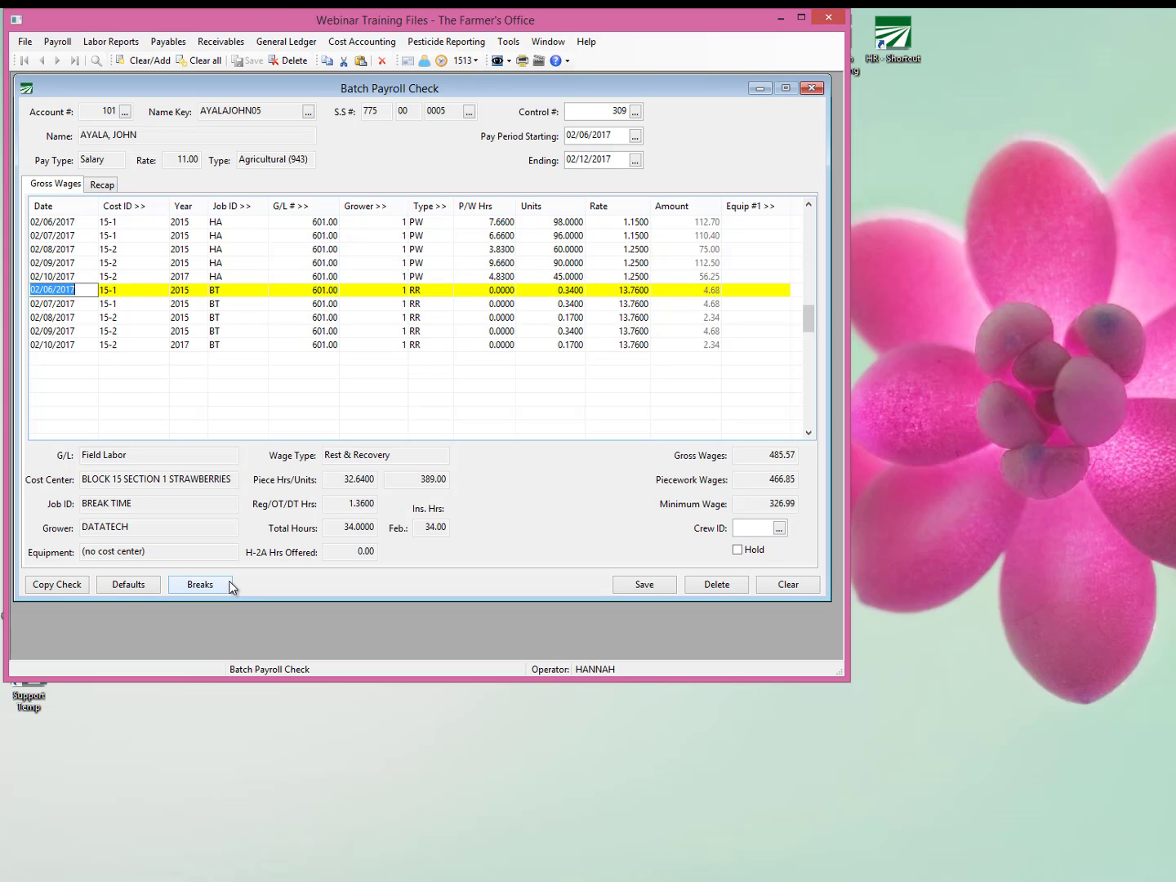
Calculate the R&R pay rate for the check and review the Rate on the rest and recovery lines.
{"action": "left_click", "coordinate": [232, 586]}
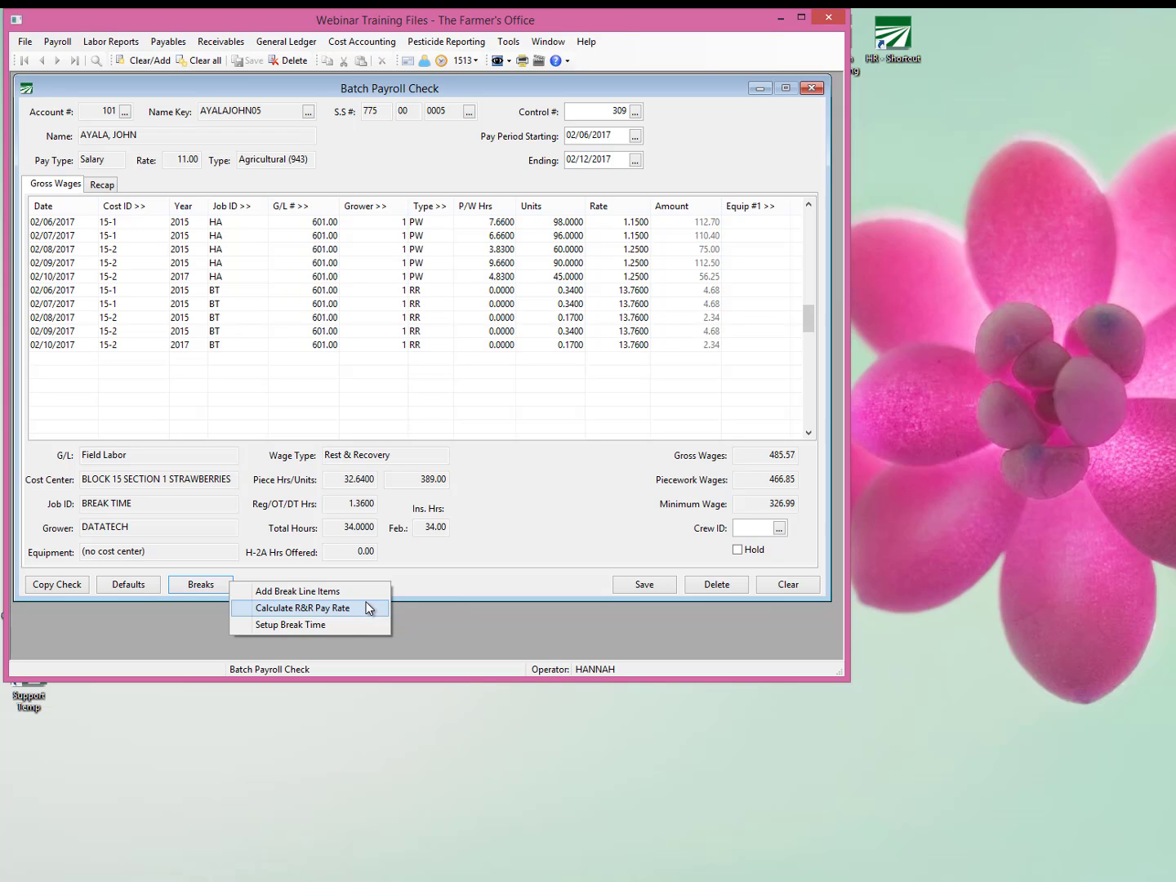
{"action": "left_click", "coordinate": [369, 609]}
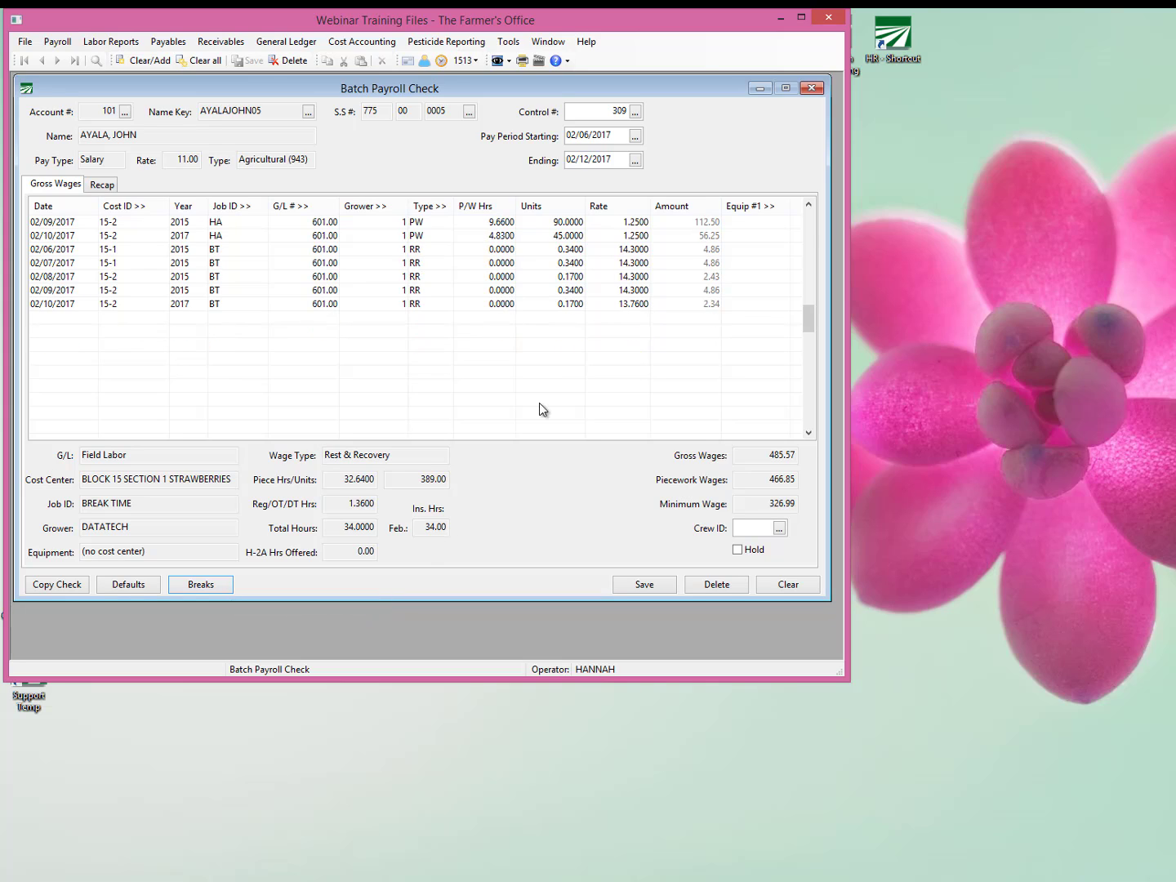
{"action": "left_click", "coordinate": [634, 304]}
{"action": "left_click", "coordinate": [636, 331]}
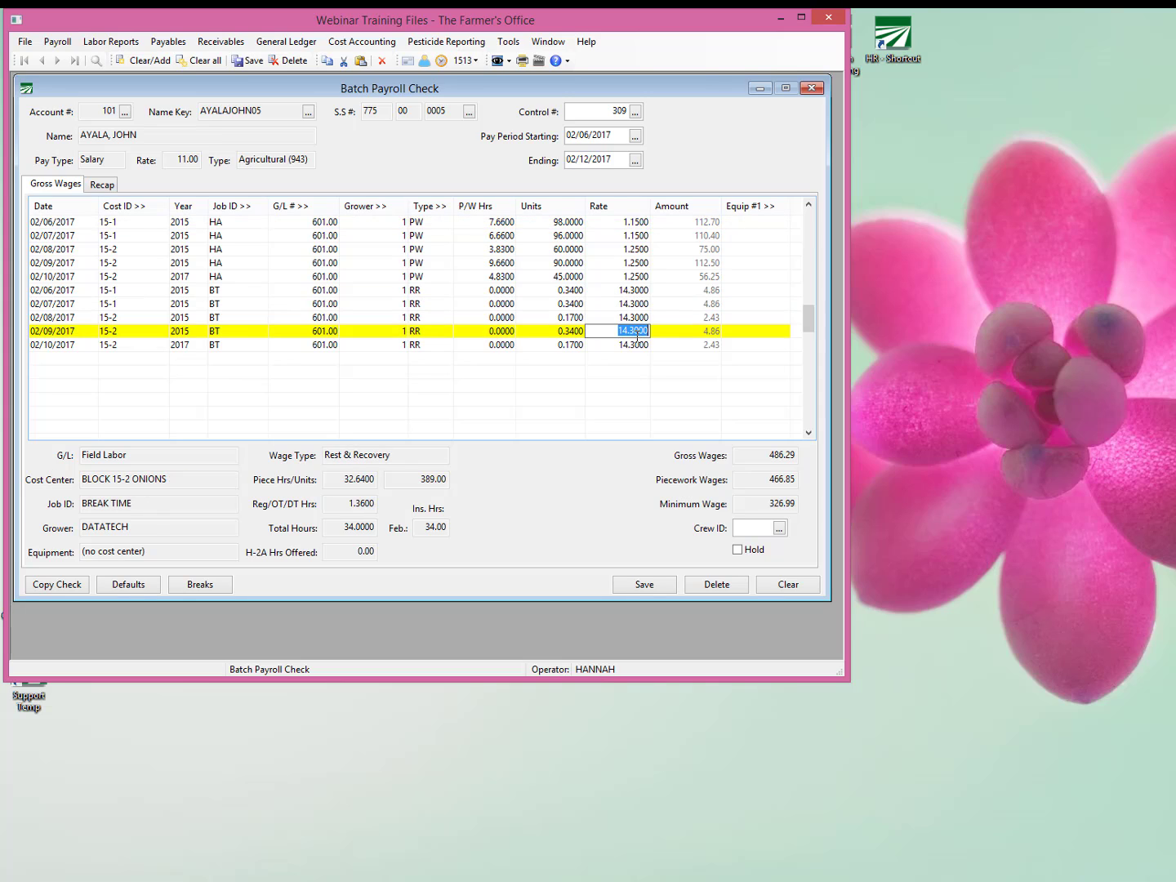
{"action": "left_click", "coordinate": [636, 345]}
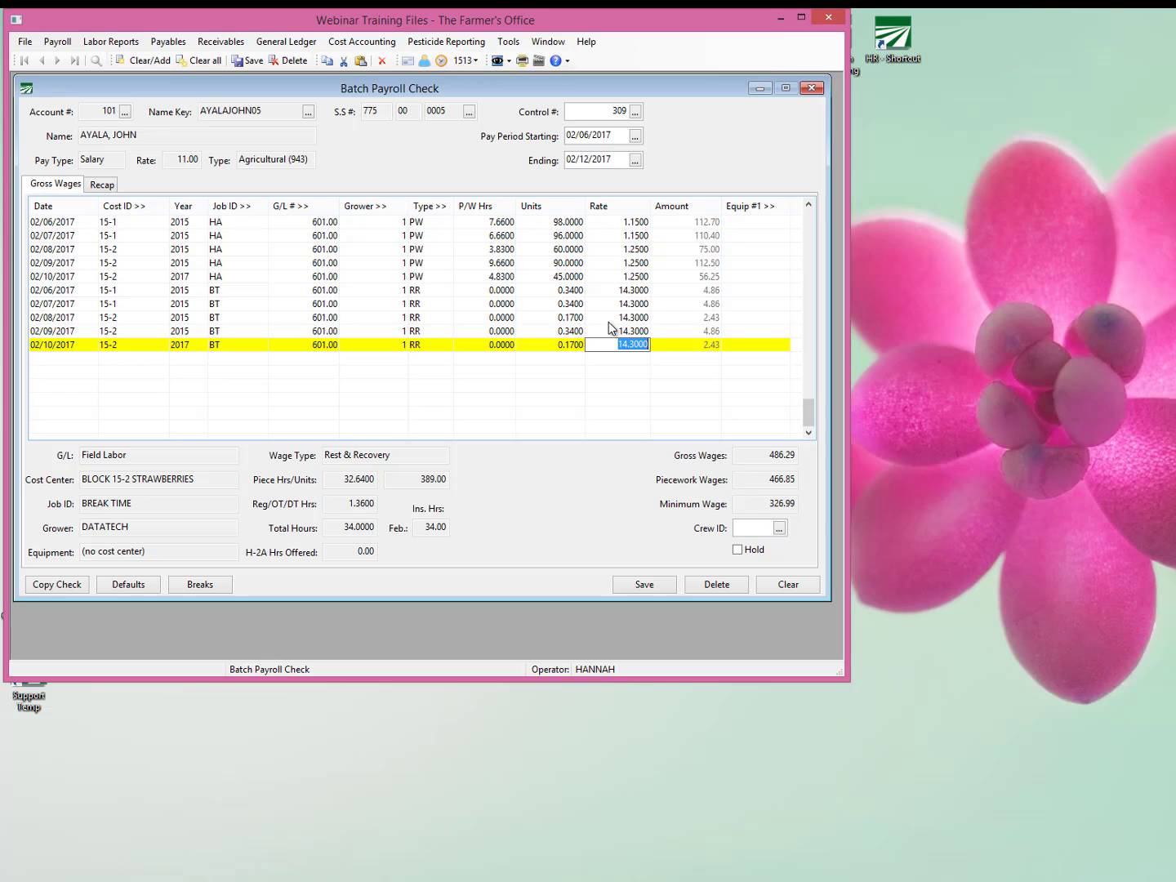
Examine the piecework hours for 02/08/2017 and 02/10/2017 against the Units on the rest and recovery lines.
{"action": "left_click", "coordinate": [479, 249]}
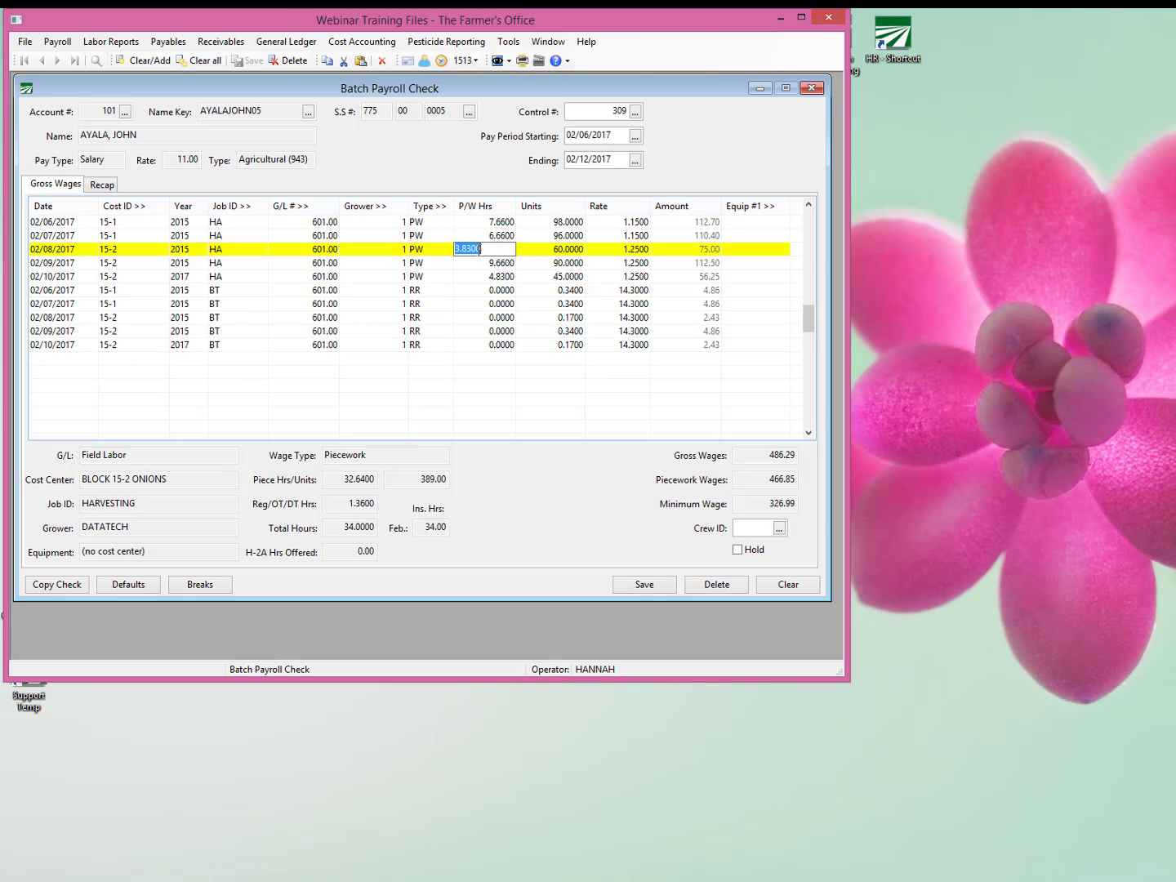
{"action": "left_click", "coordinate": [571, 305]}
{"action": "left_click", "coordinate": [570, 318]}
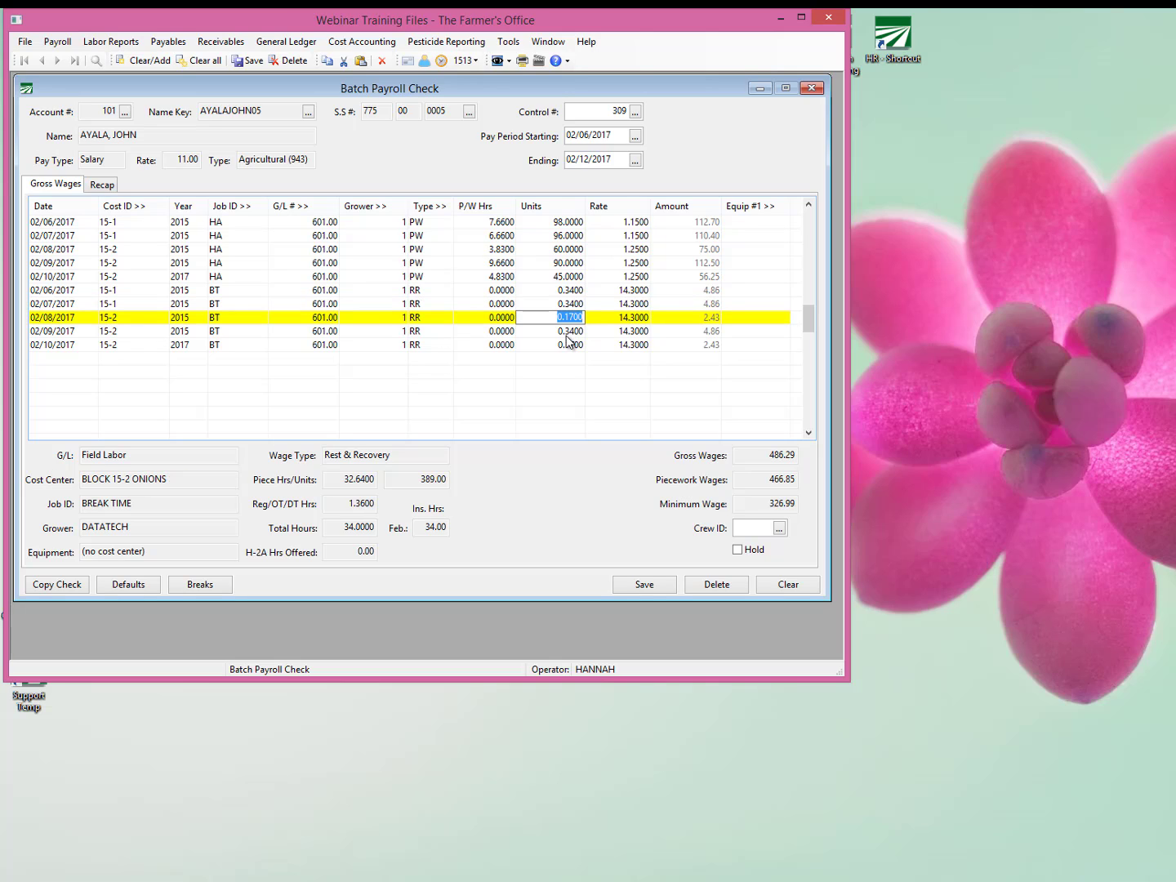
{"action": "left_click", "coordinate": [476, 276]}
{"action": "left_click_drag", "start_coordinate": [474, 275], "coordinate": [454, 275]}
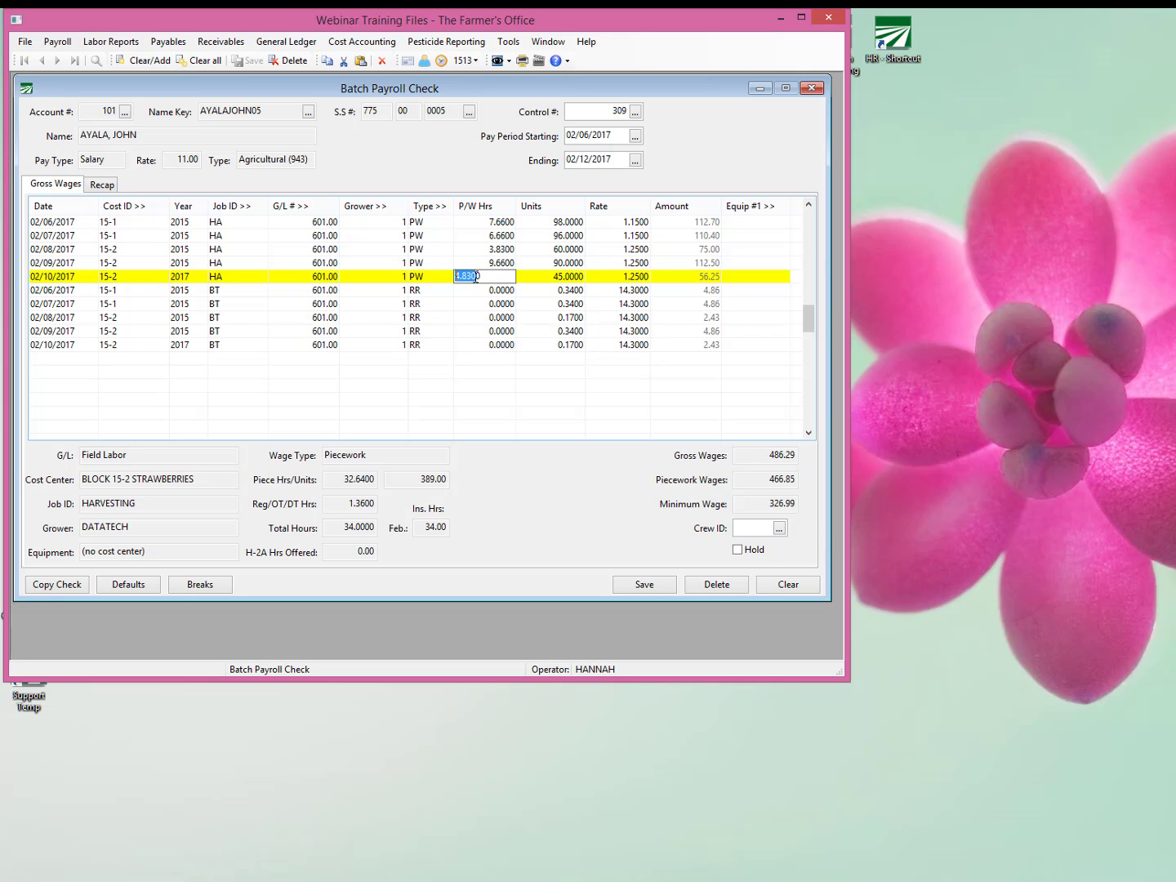
{"action": "double_click", "coordinate": [474, 276]}
{"action": "left_click_drag", "start_coordinate": [489, 278], "coordinate": [456, 275]}
{"action": "left_click", "coordinate": [565, 318]}
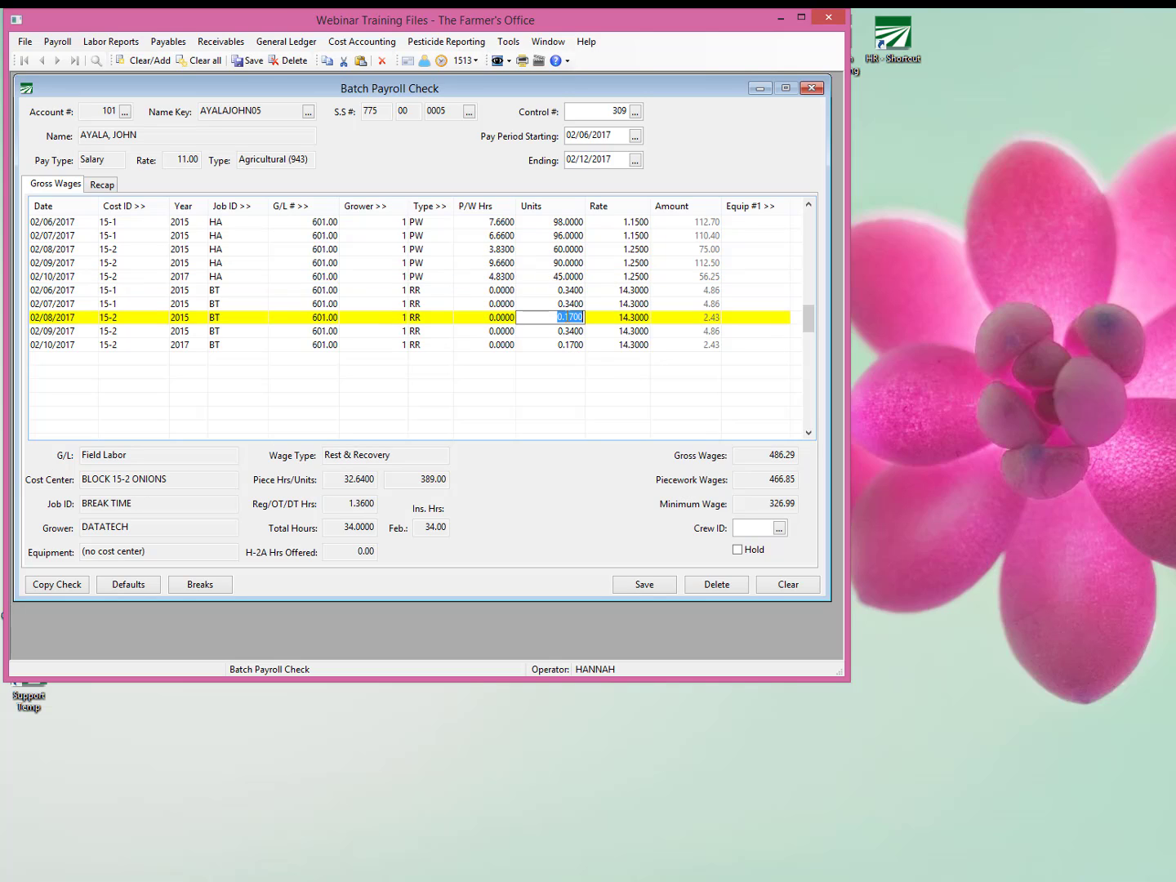
Set the piecework hours of the 02/10/2017 harvesting line to 3.83.
{"action": "left_click", "coordinate": [501, 277]}
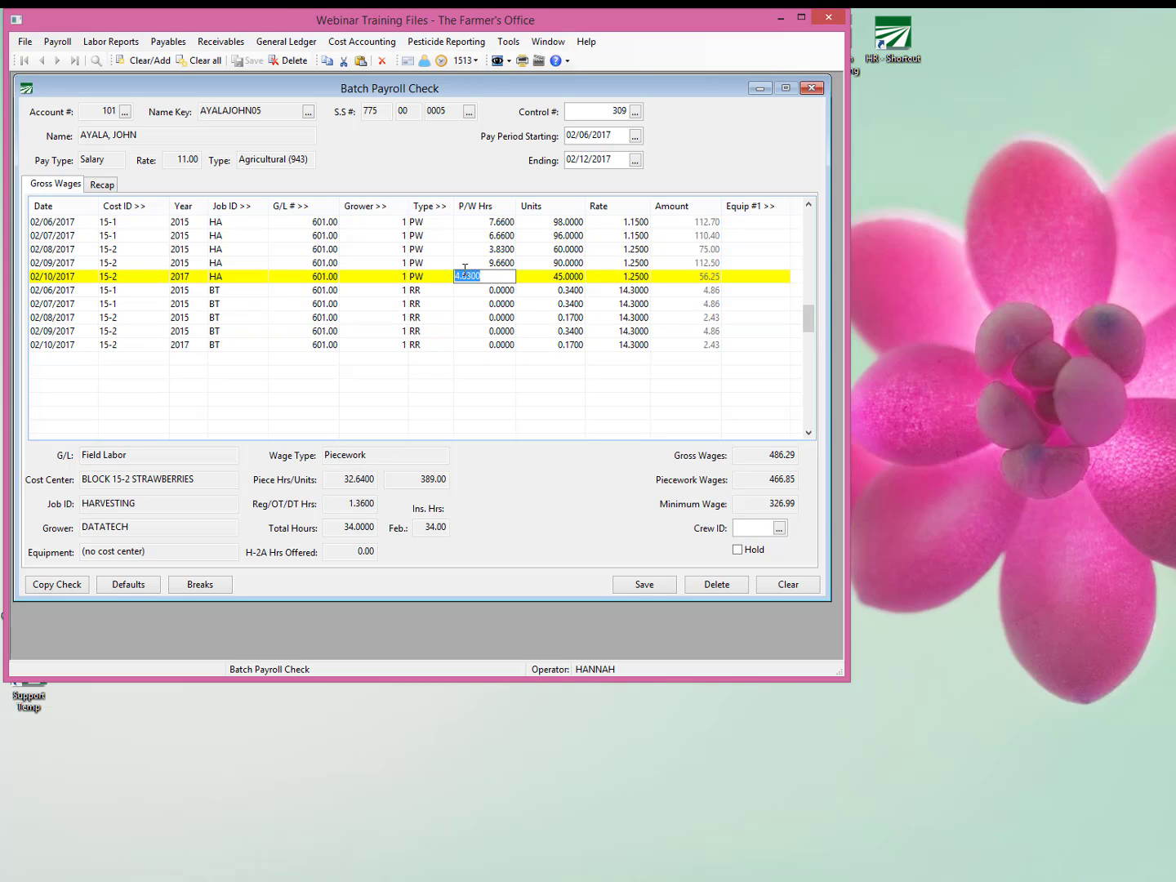
{"action": "left_click", "coordinate": [460, 277]}
{"action": "key", "text": "Delete"}
{"action": "key", "text": "Delete"}
{"action": "type", "text": "3"}
{"action": "key", "text": "Tab"}
{"action": "key", "text": "Tab"}
{"action": "key", "text": "Tab"}
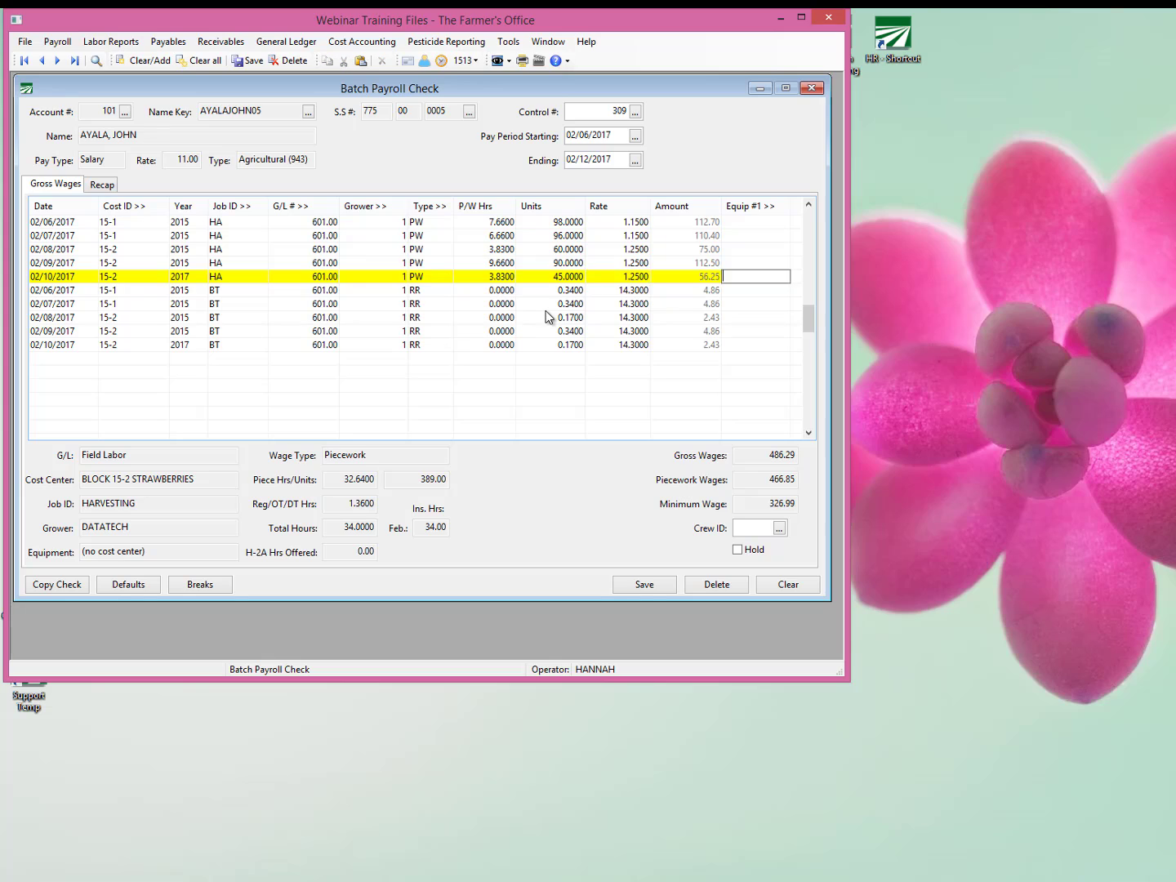
{"action": "key", "text": "Tab"}
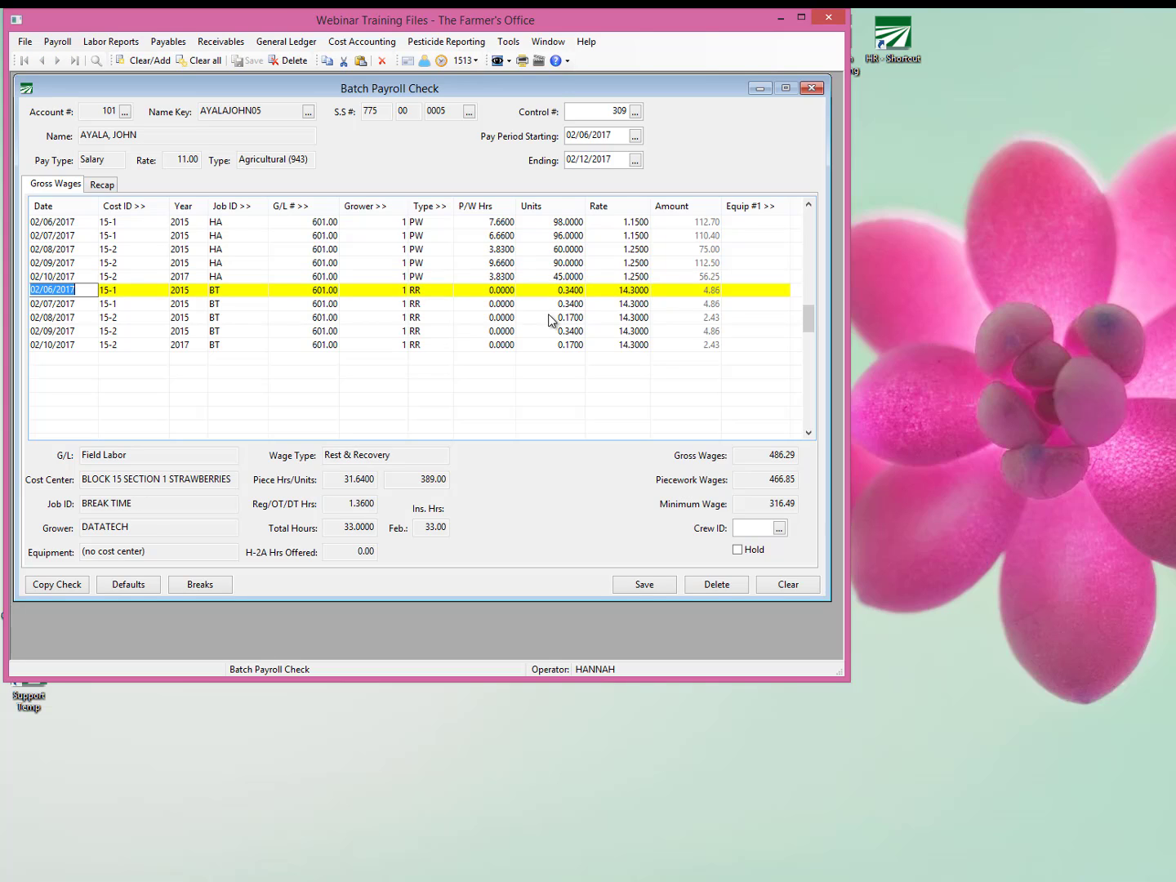
Recalculate the R&R pay rate of the rest and recovery lines from the edited piecework hours.
{"action": "left_click", "coordinate": [549, 317]}
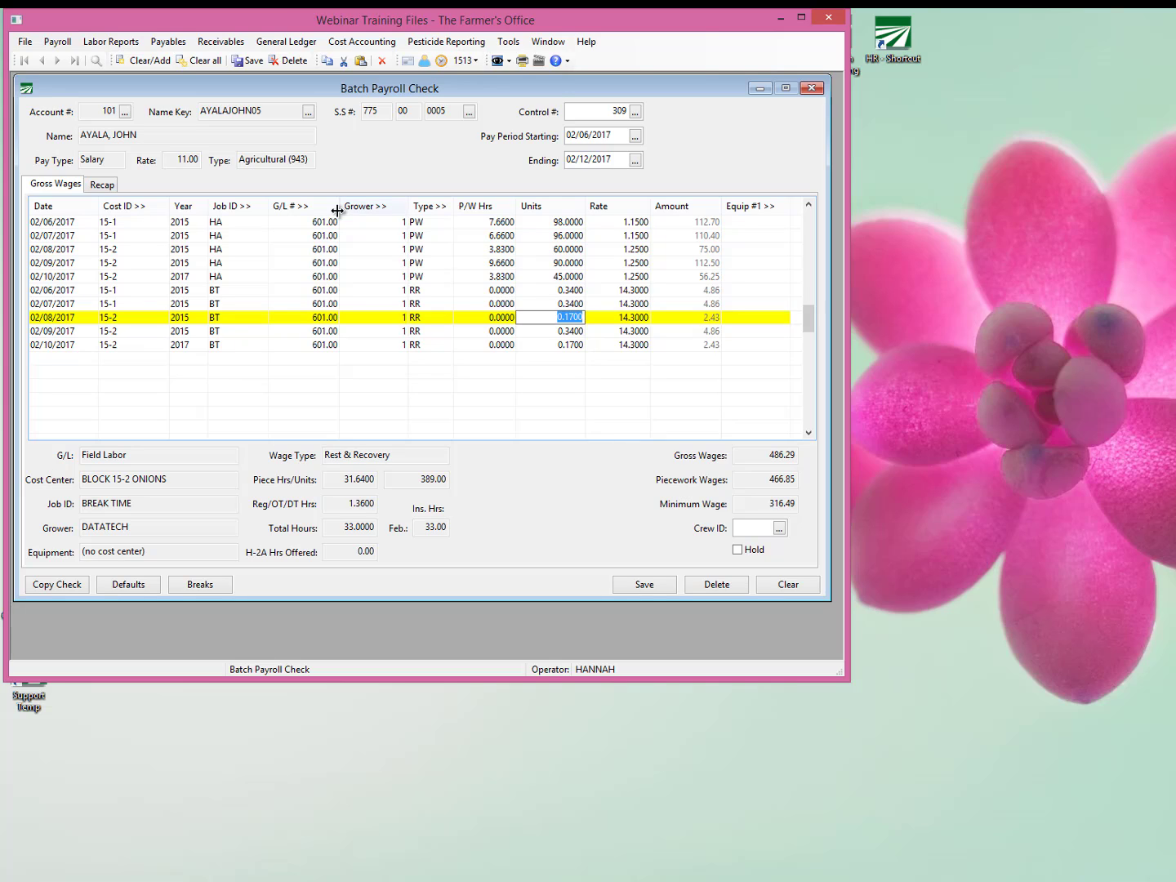
{"action": "left_click", "coordinate": [511, 278]}
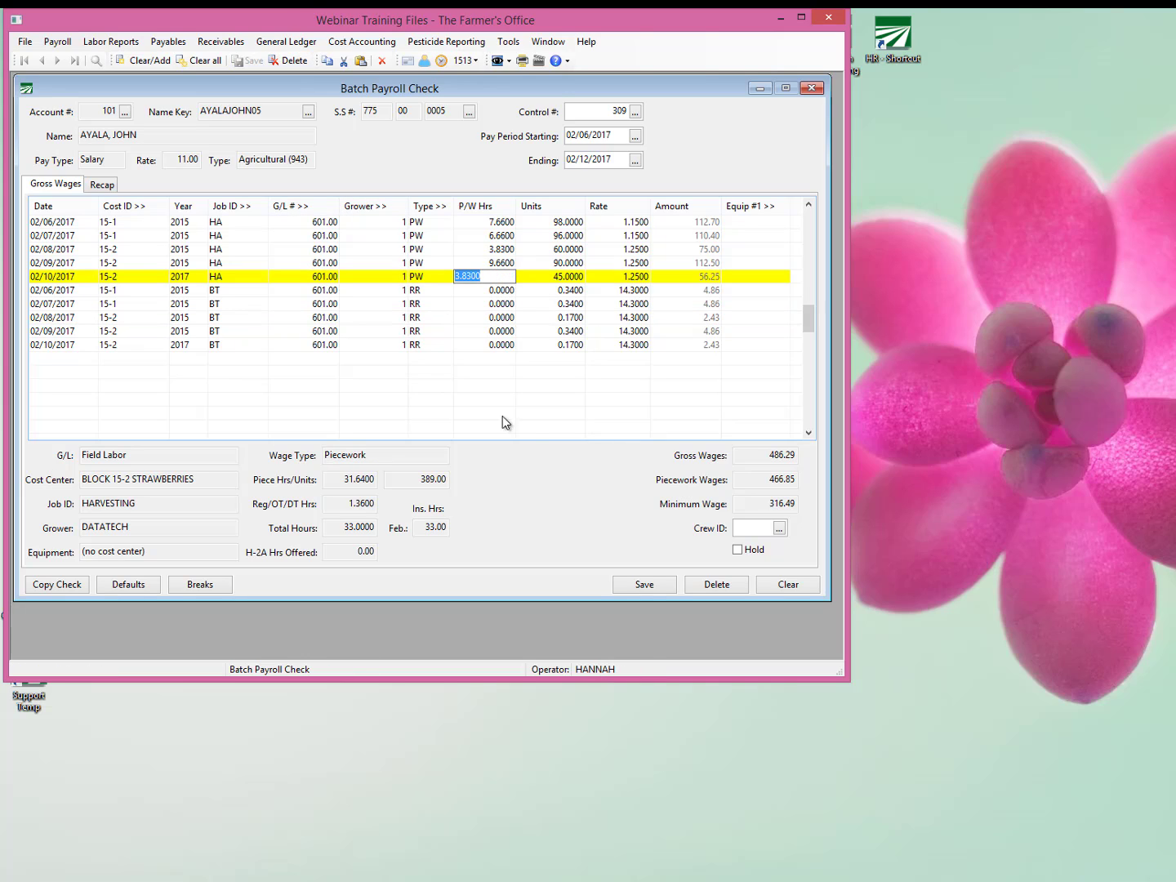
{"action": "left_click", "coordinate": [226, 584]}
{"action": "left_click", "coordinate": [224, 584]}
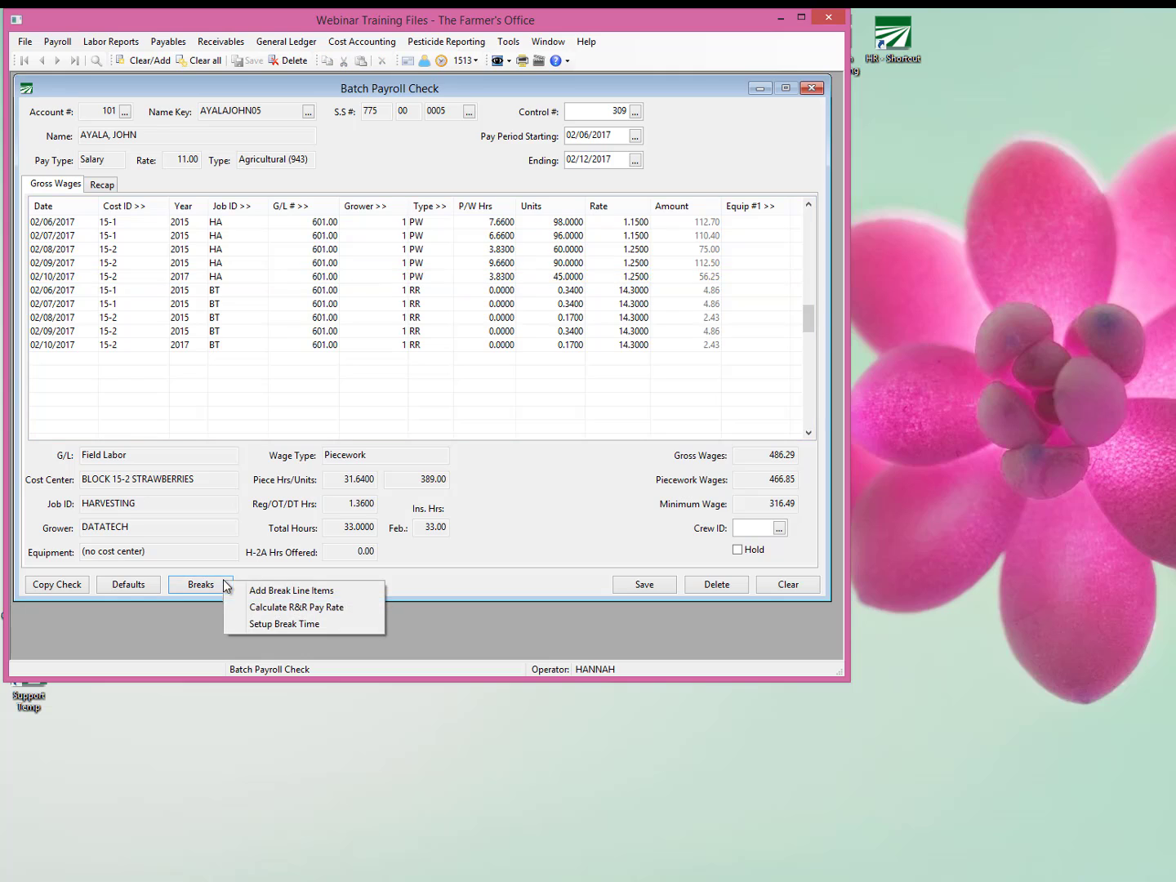
{"action": "left_click", "coordinate": [333, 609]}
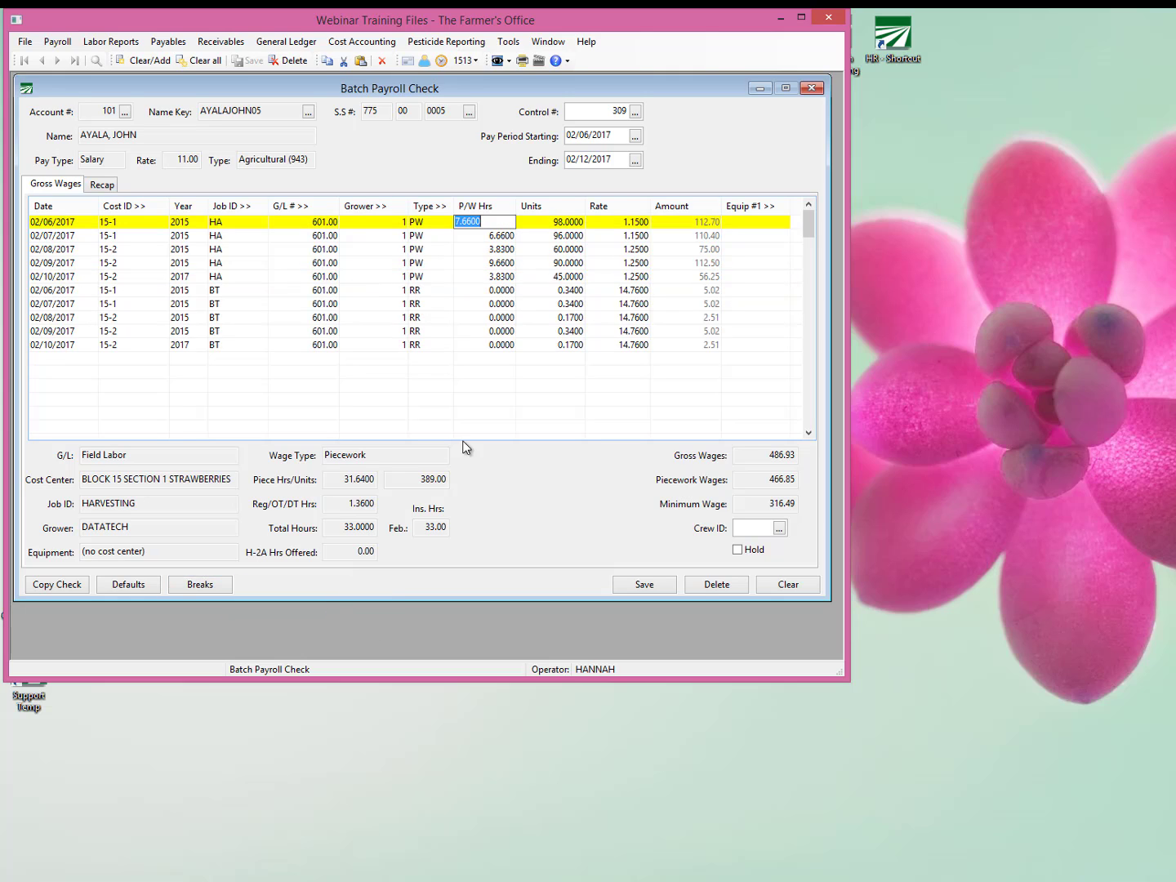
Delete all the rest and recovery lines from the check, leaving only the piecework lines.
{"action": "left_click", "coordinate": [533, 292]}
{"action": "key", "text": "ctrl+Delete"}
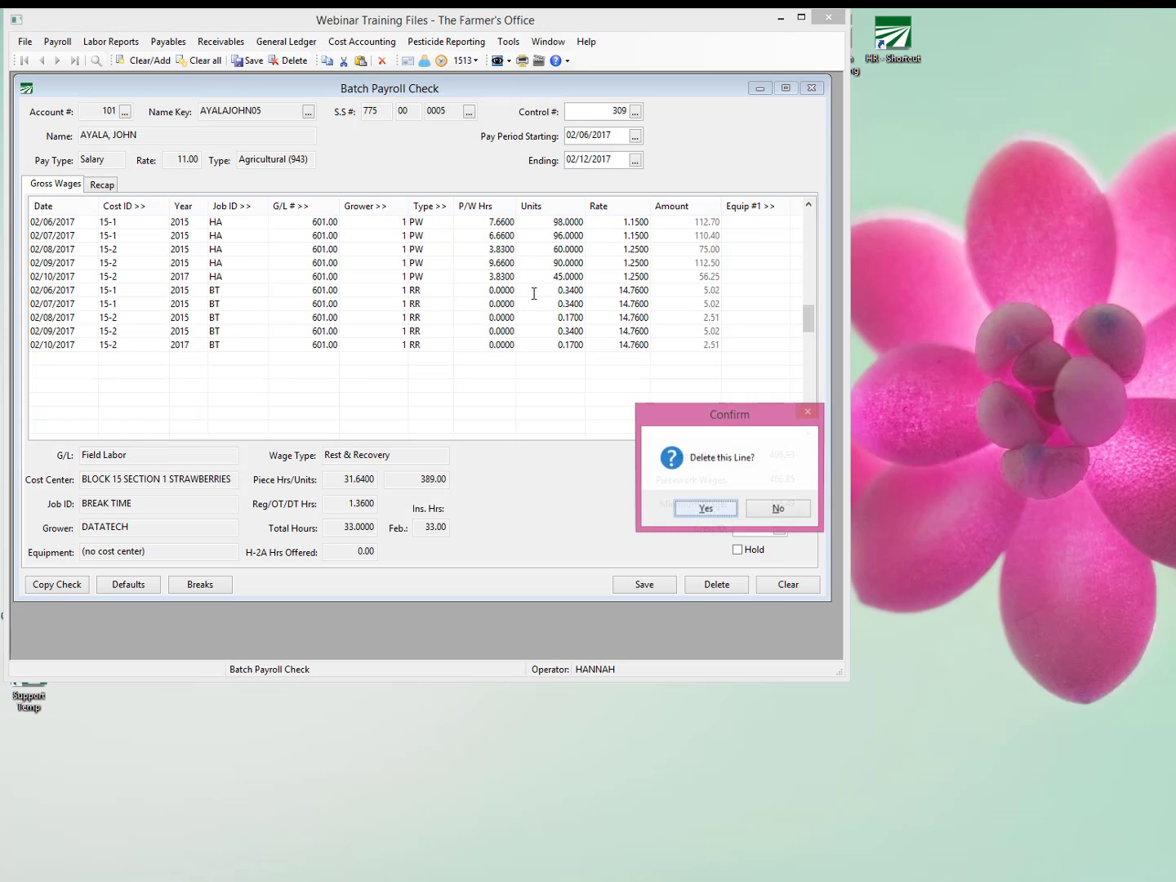
{"action": "key", "text": "Return"}
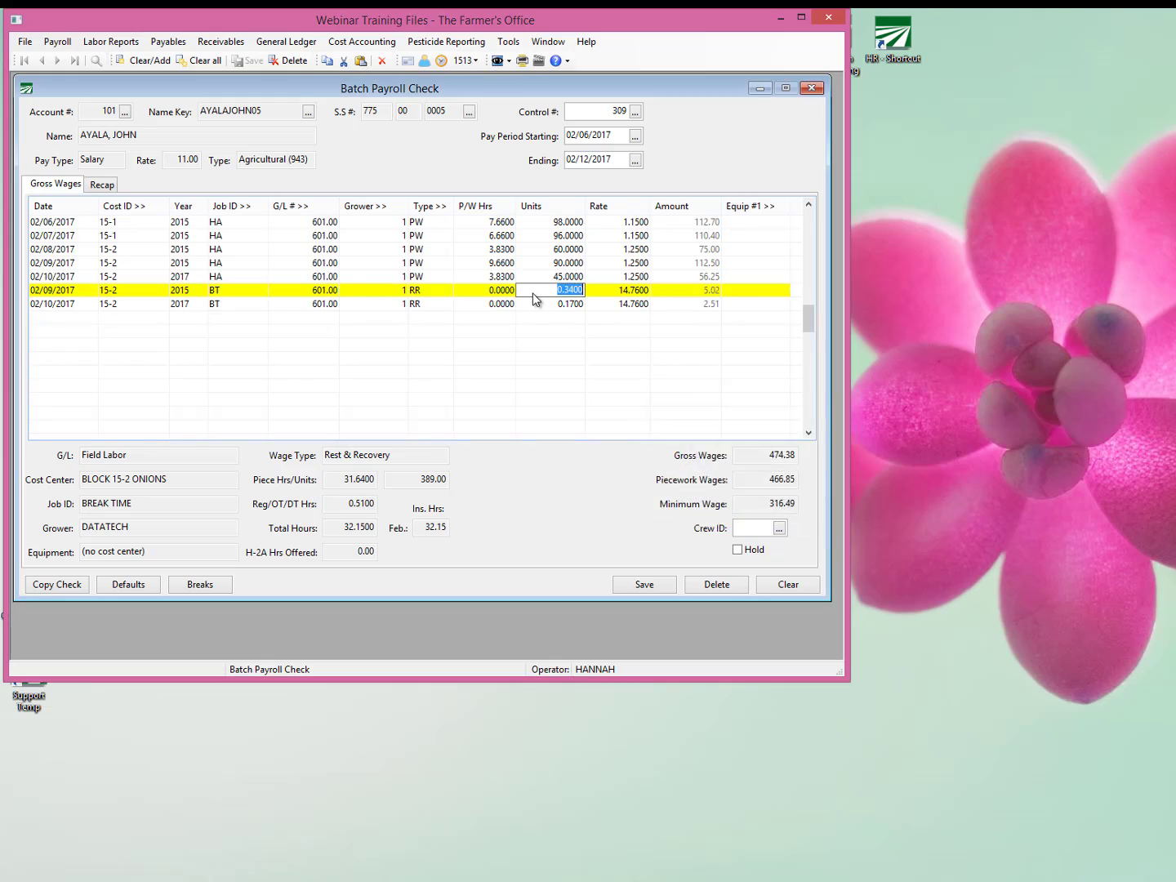
{"action": "key", "text": "ctrl+Delete"}
{"action": "key", "text": "Return"}
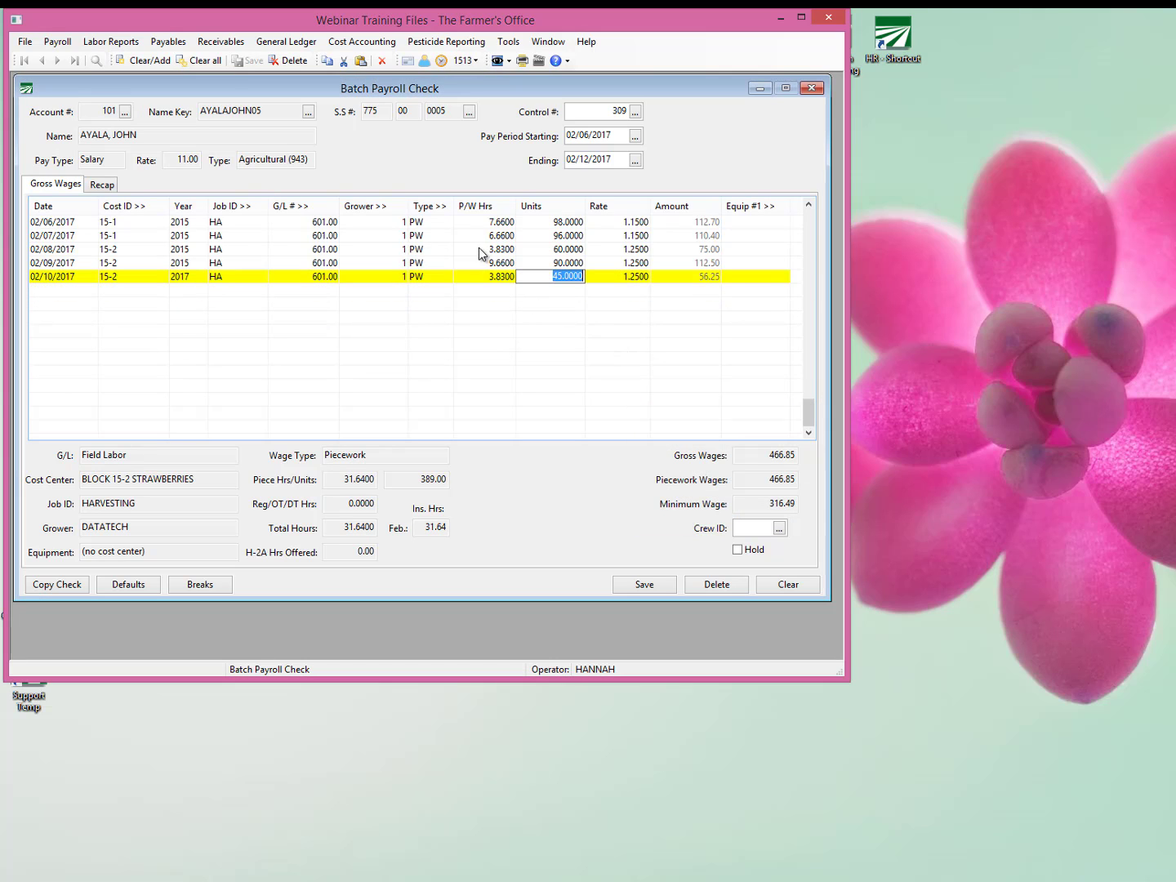
Set the piecework hours of the 02/06/2017 through 02/09/2017 harvesting lines to 8, 7, 4 and 10.
{"action": "left_click", "coordinate": [484, 222]}
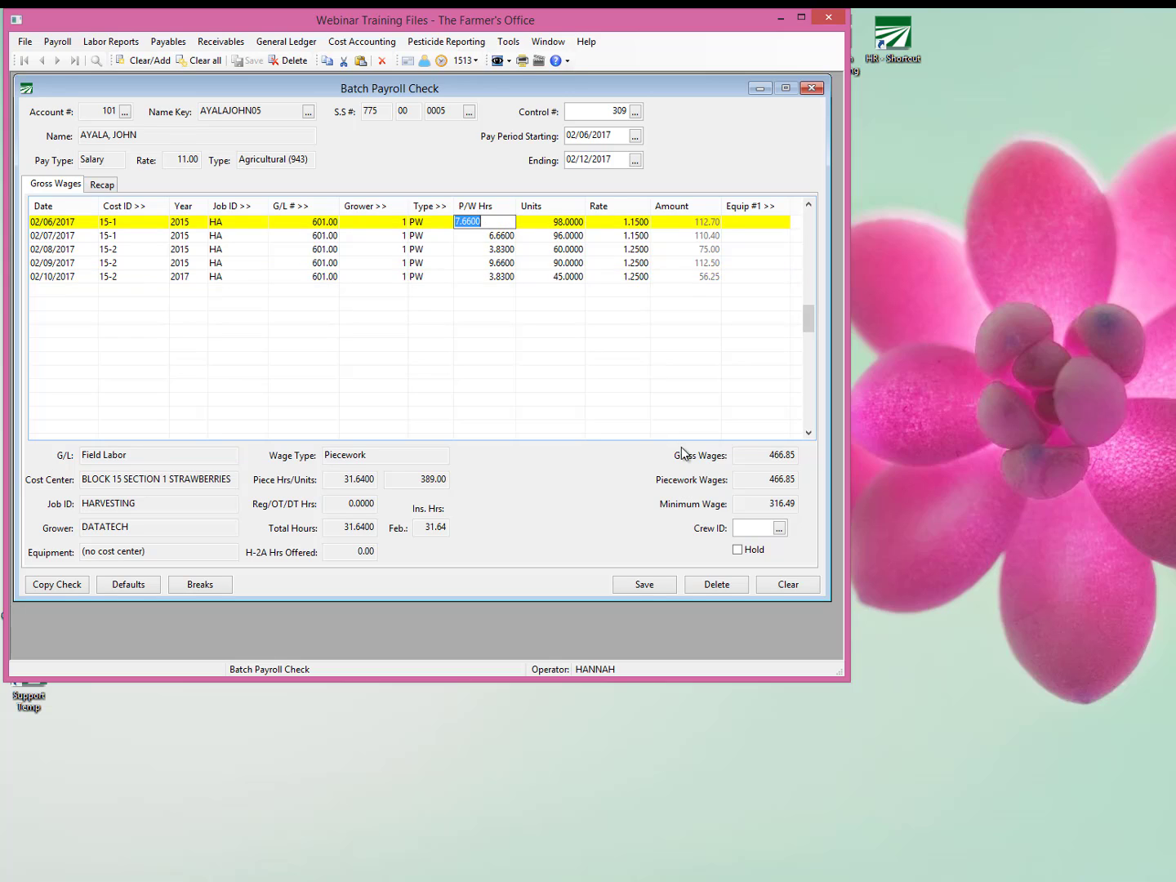
{"action": "type", "text": "8"}
{"action": "key", "text": "Return"}
{"action": "type", "text": "7"}
{"action": "key", "text": "Return"}
{"action": "type", "text": "4"}
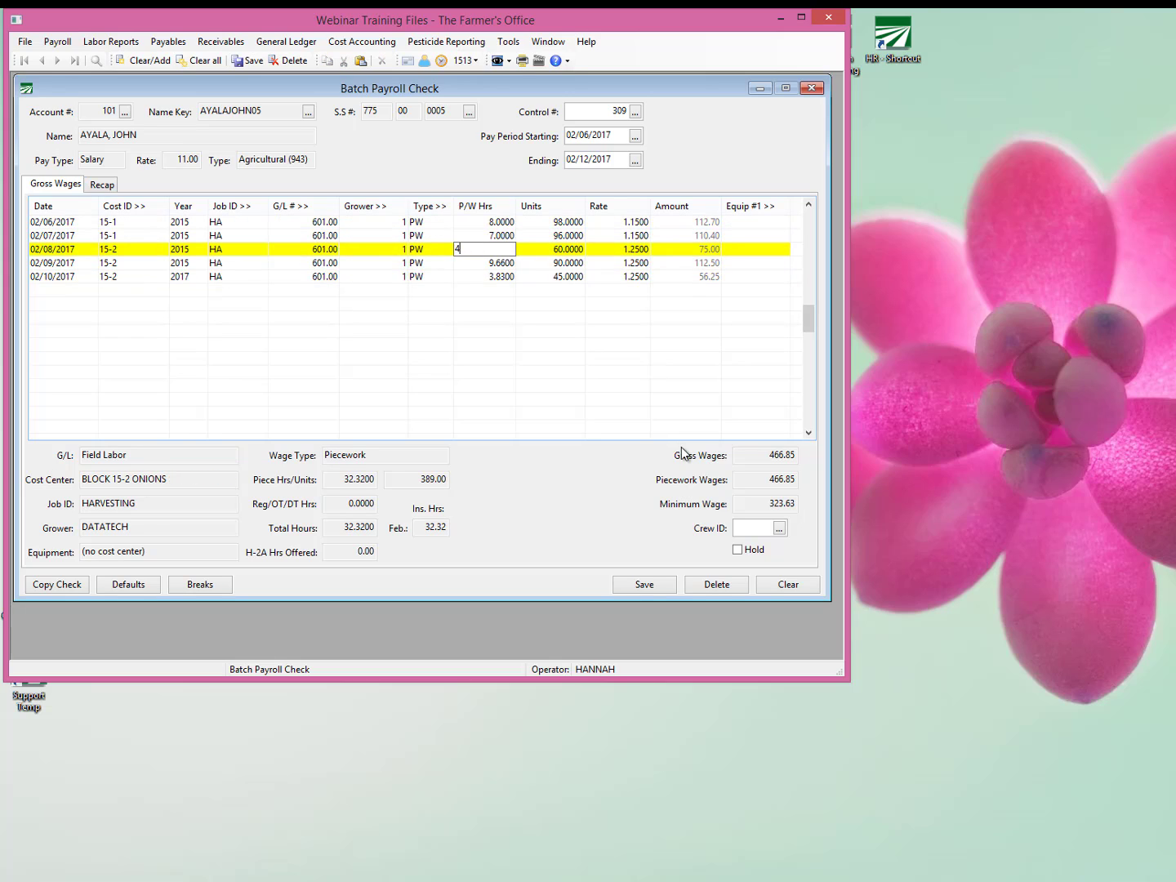
{"action": "key", "text": "Return"}
{"action": "type", "text": "10"}
{"action": "key", "text": "Return"}
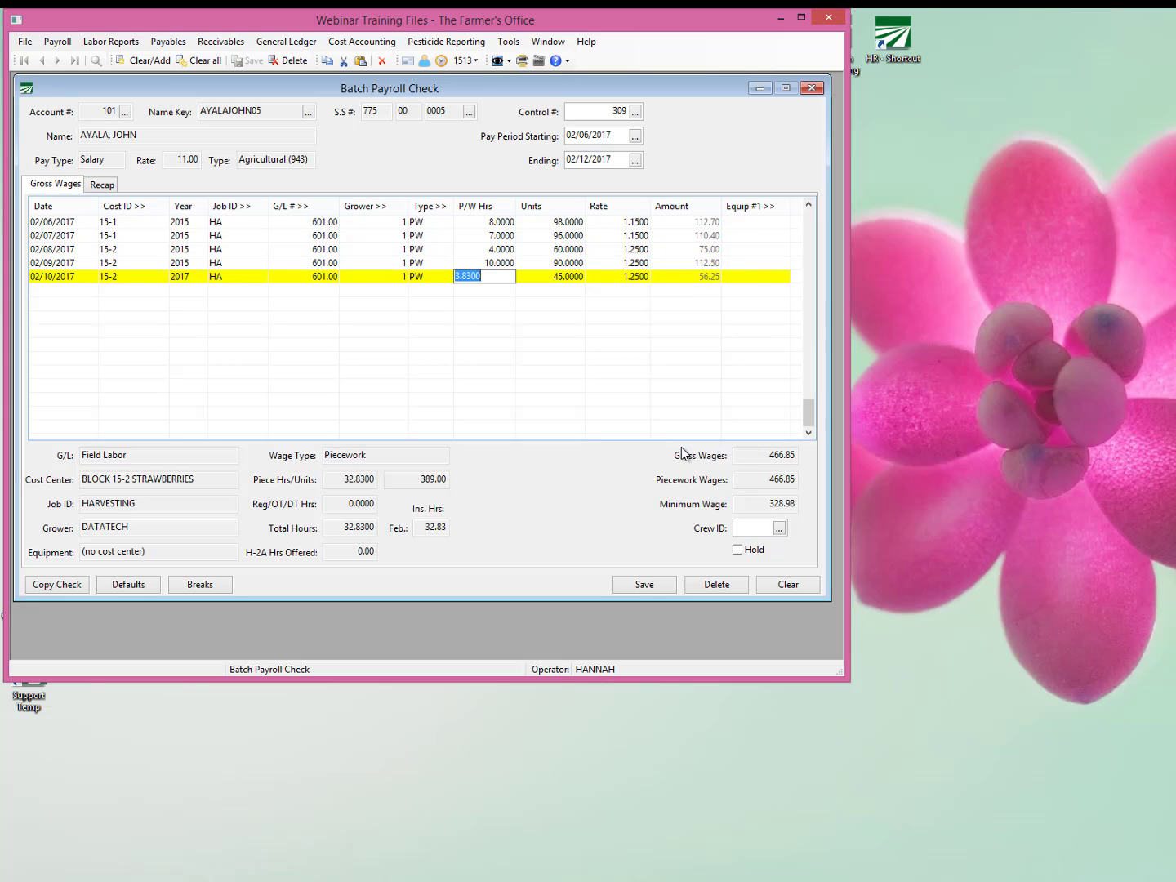
Set the piecework hours of the 02/10/2017 harvesting line to 8 and complete the line.
{"action": "type", "text": "4"}
{"action": "type", "text": "8"}
{"action": "key", "text": "Tab"}
{"action": "key", "text": "Tab"}
{"action": "key", "text": "Tab"}
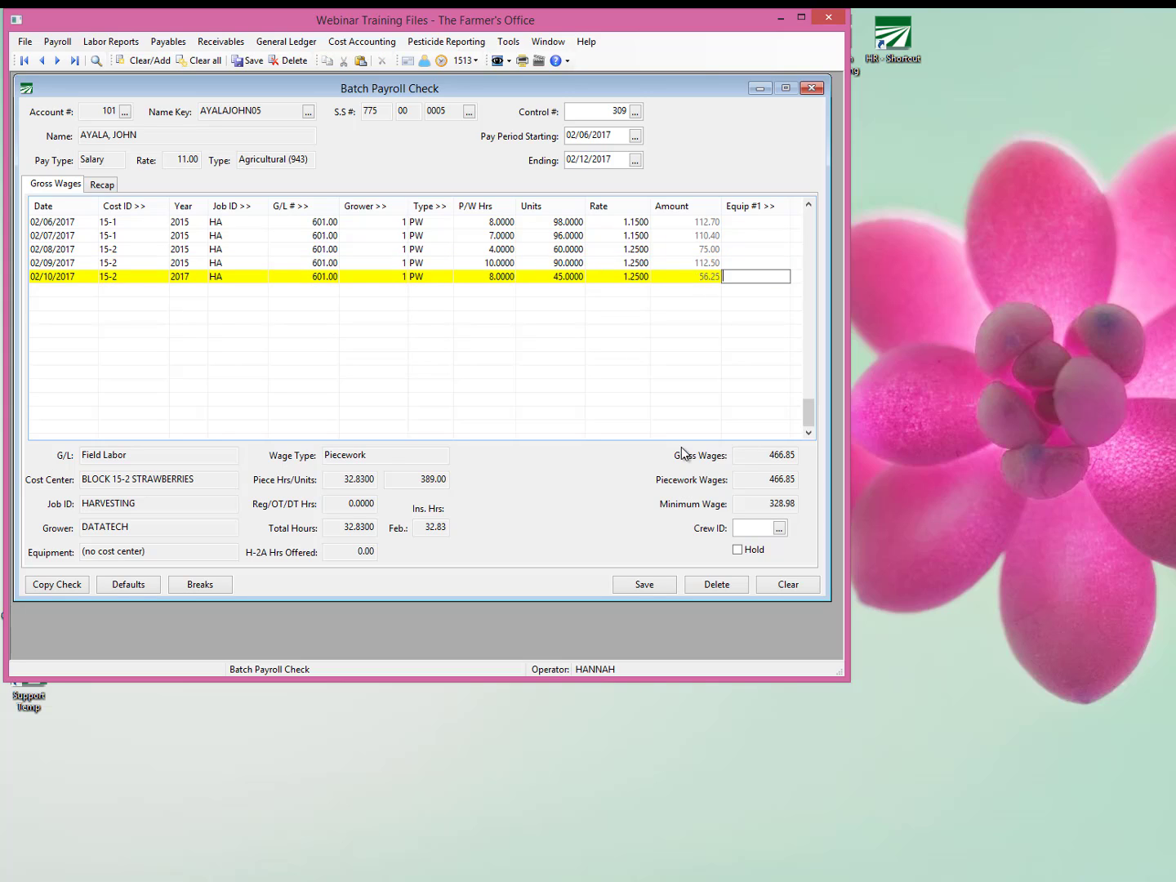
{"action": "key", "text": "Tab"}
{"action": "key", "text": "Up"}
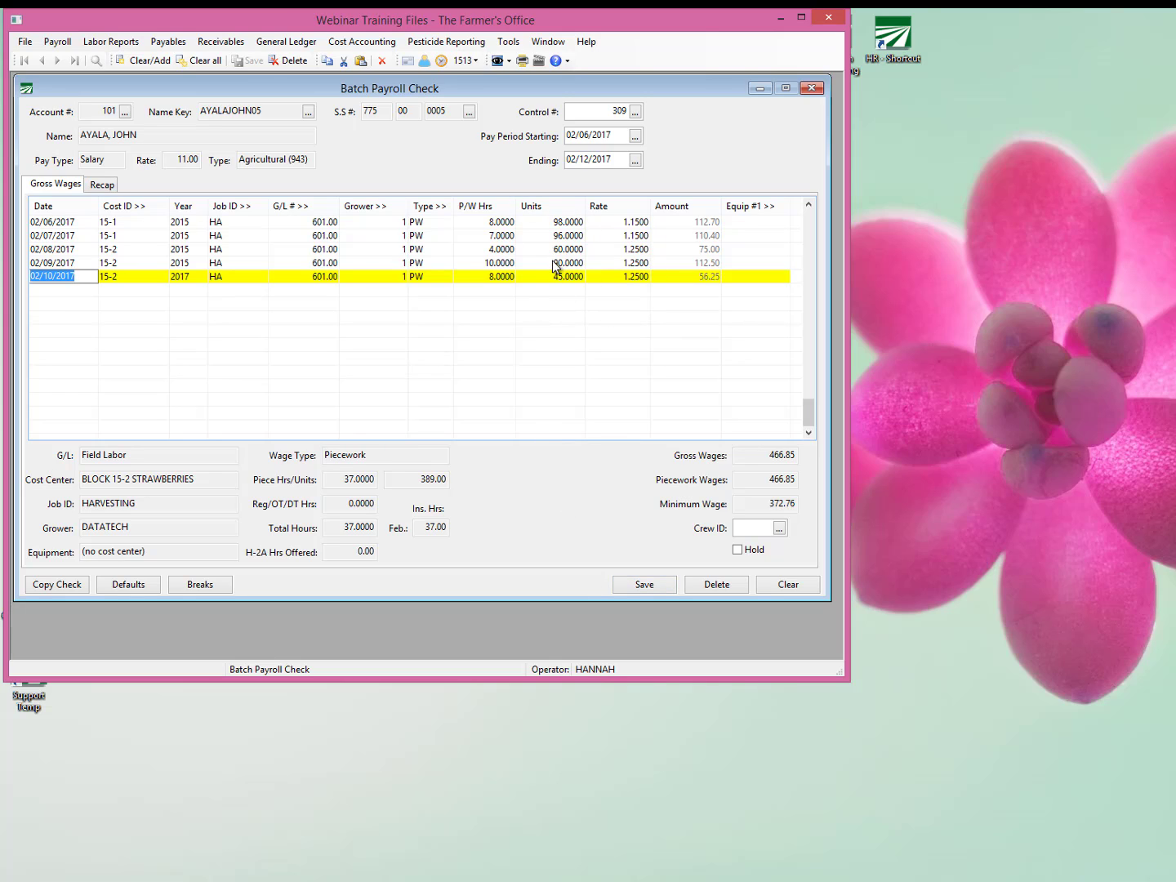
Add break line items, accept the minimum wage adjustment line for 02/10/2017, and review the Rate on the rest and recovery lines.
{"action": "left_click", "coordinate": [230, 585]}
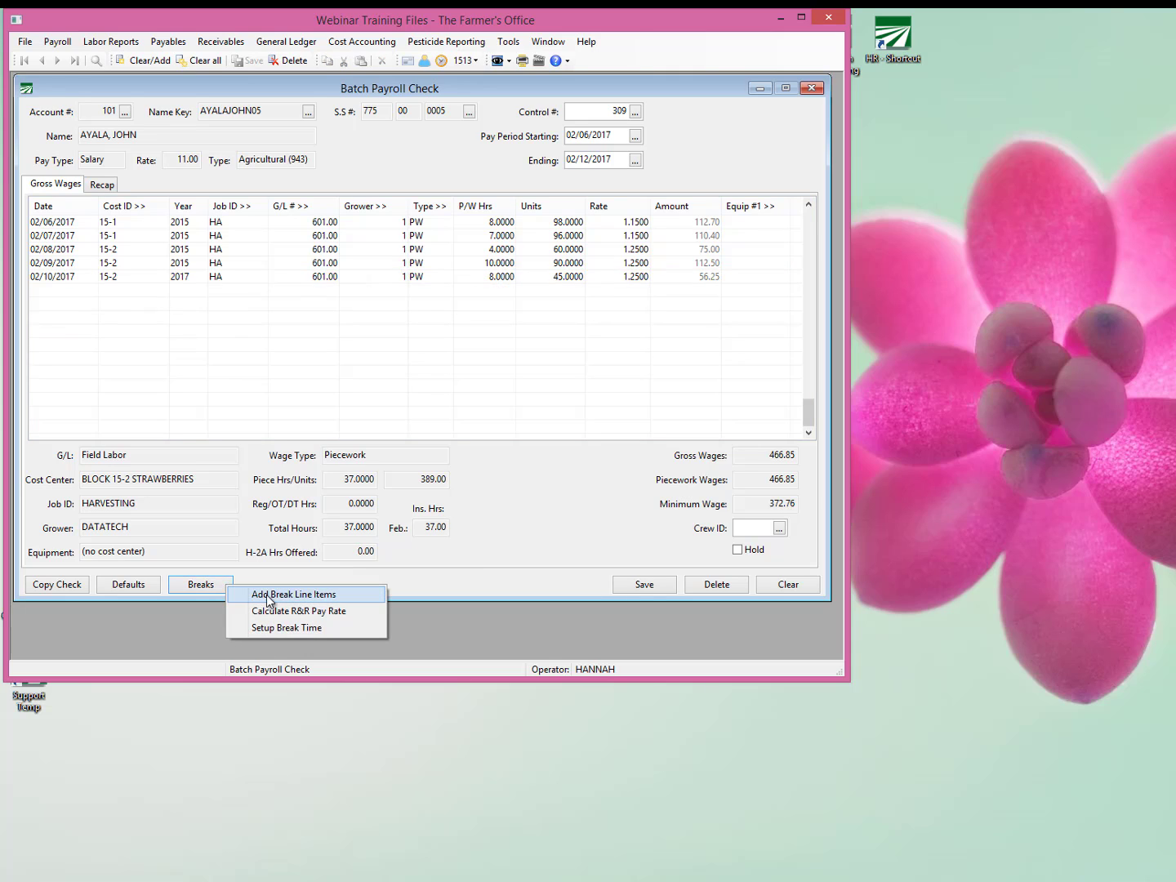
{"action": "left_click", "coordinate": [335, 603]}
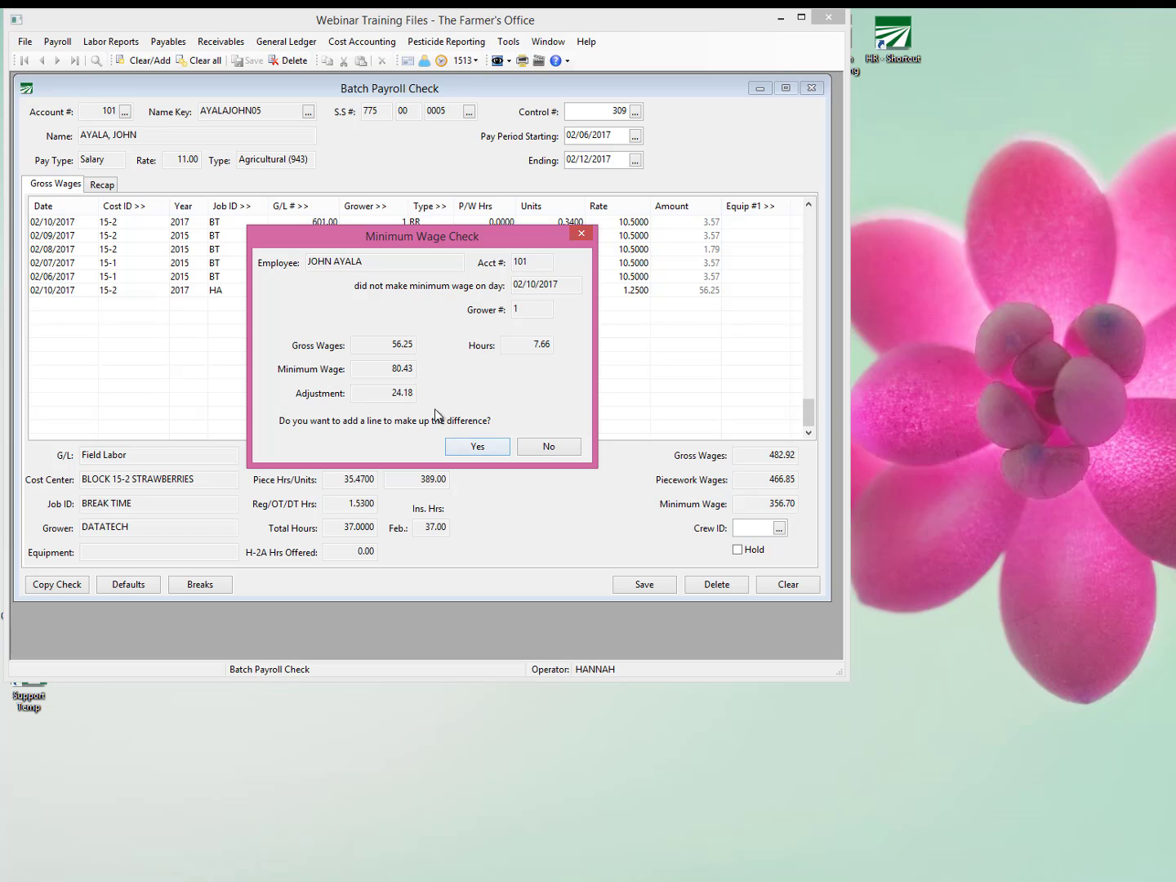
{"action": "left_click", "coordinate": [489, 446]}
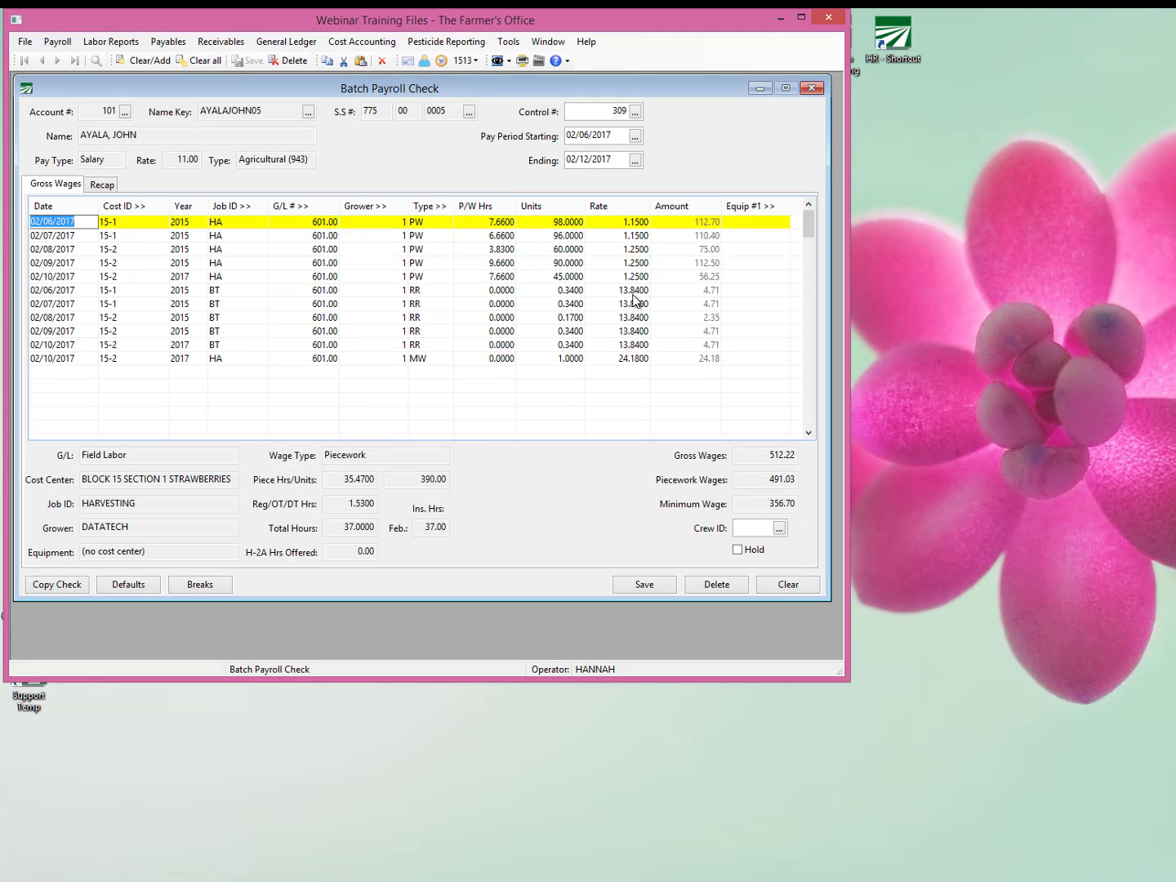
{"action": "left_click", "coordinate": [633, 294]}
{"action": "left_click", "coordinate": [634, 303]}
{"action": "left_click", "coordinate": [639, 317]}
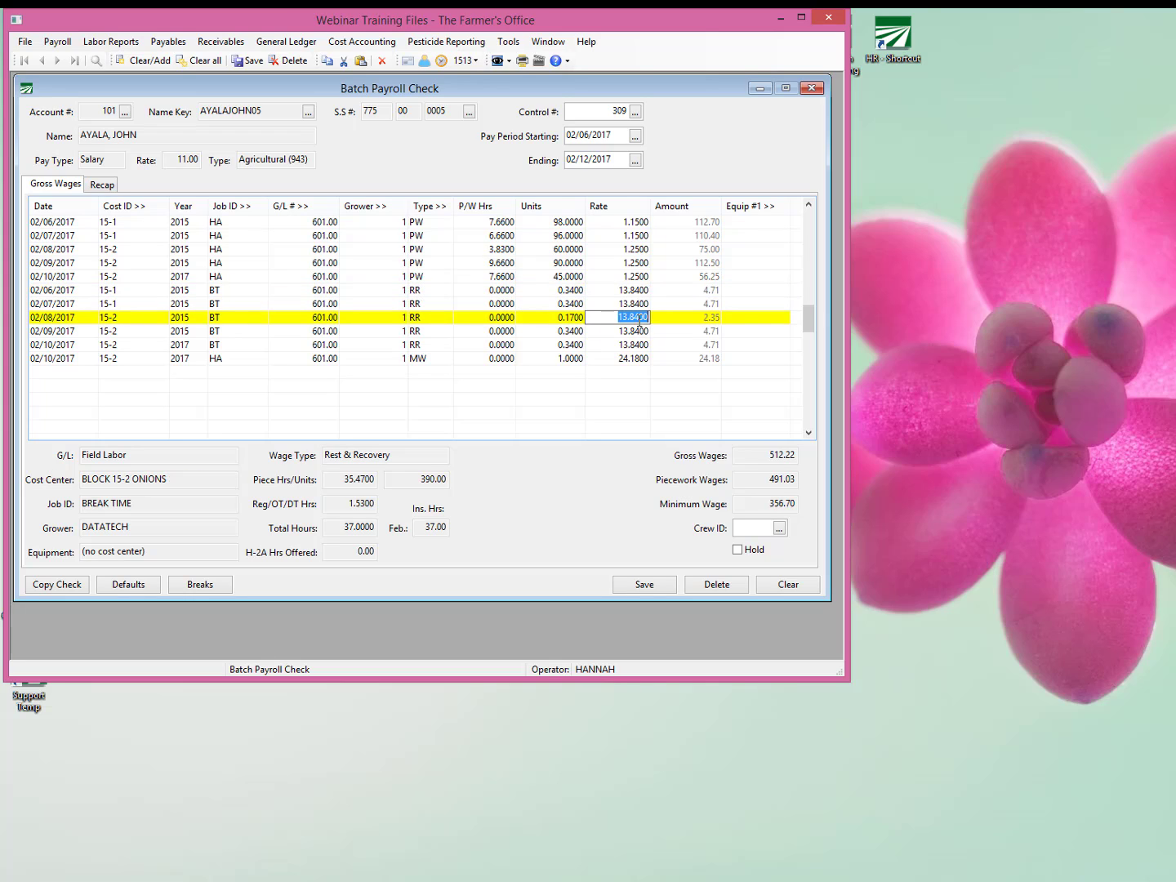
Delete all the rest and recovery lines and the minimum wage adjustment line from the check.
{"action": "left_click", "coordinate": [489, 295]}
{"action": "key", "text": "ctrl+Delete"}
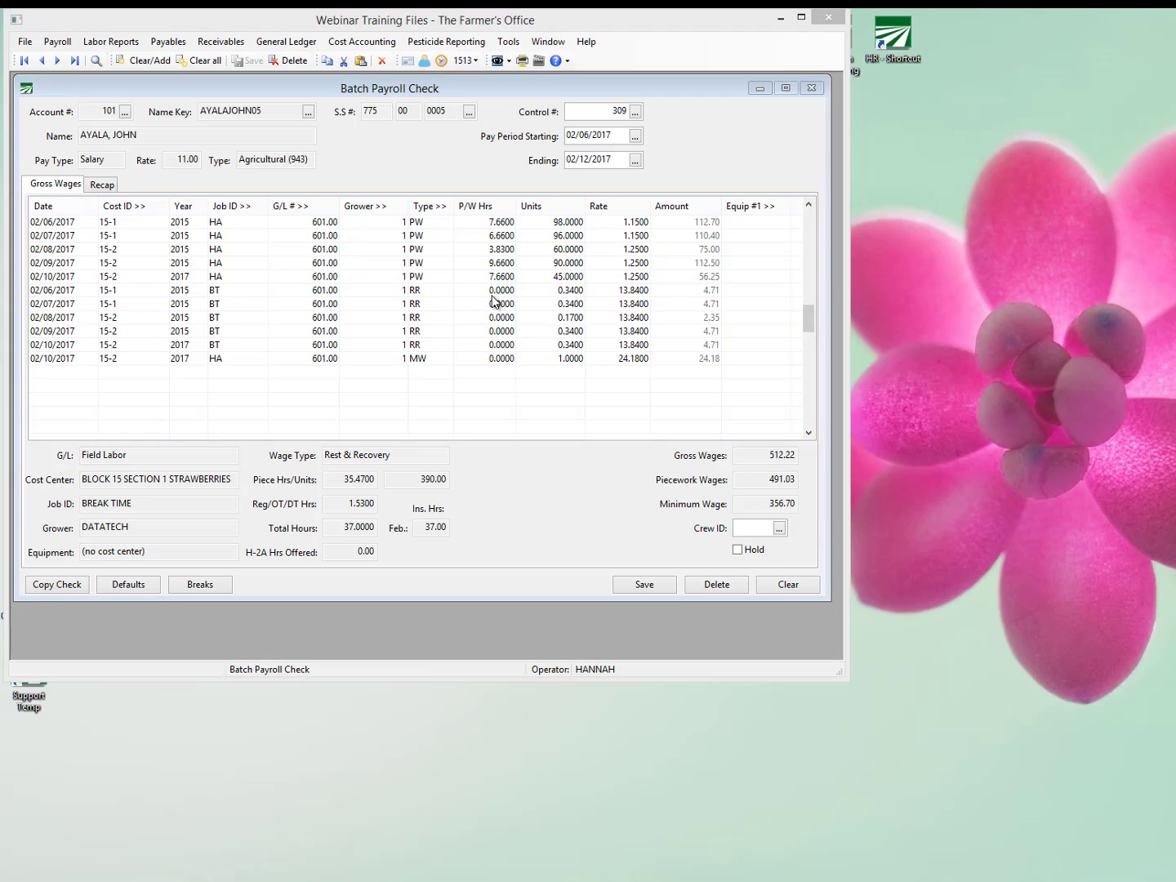
{"action": "key", "text": "Return"}
{"action": "key", "text": "ctrl+Delete"}
{"action": "key", "text": "Return"}
{"action": "key", "text": "ctrl+Delete"}
{"action": "key", "text": "Return"}
{"action": "key", "text": "ctrl+Delete"}
{"action": "key", "text": "Return"}
{"action": "key", "text": "ctrl+Delete"}
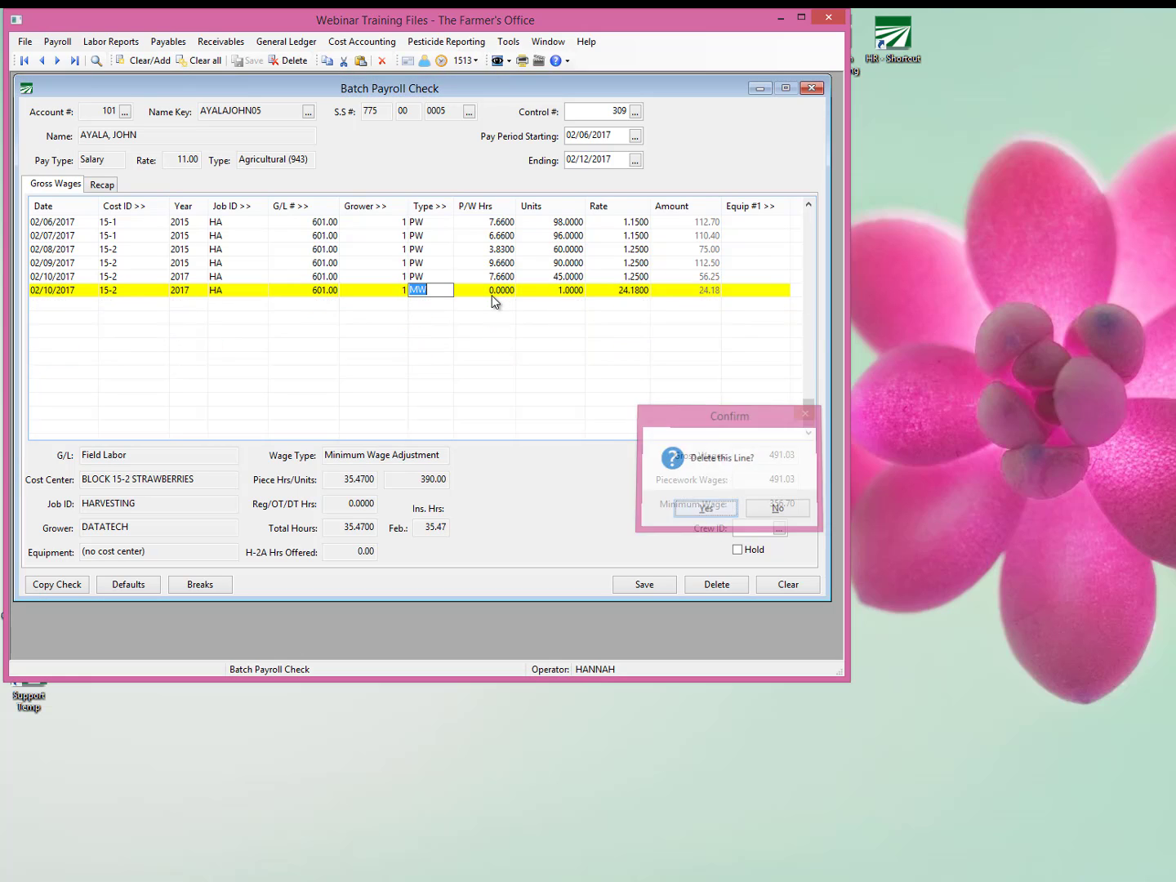
{"action": "key", "text": "Return"}
Set the 02/10/2017 harvesting line to 10.5 piecework hours and 95 units.
{"action": "key", "text": "Tab"}
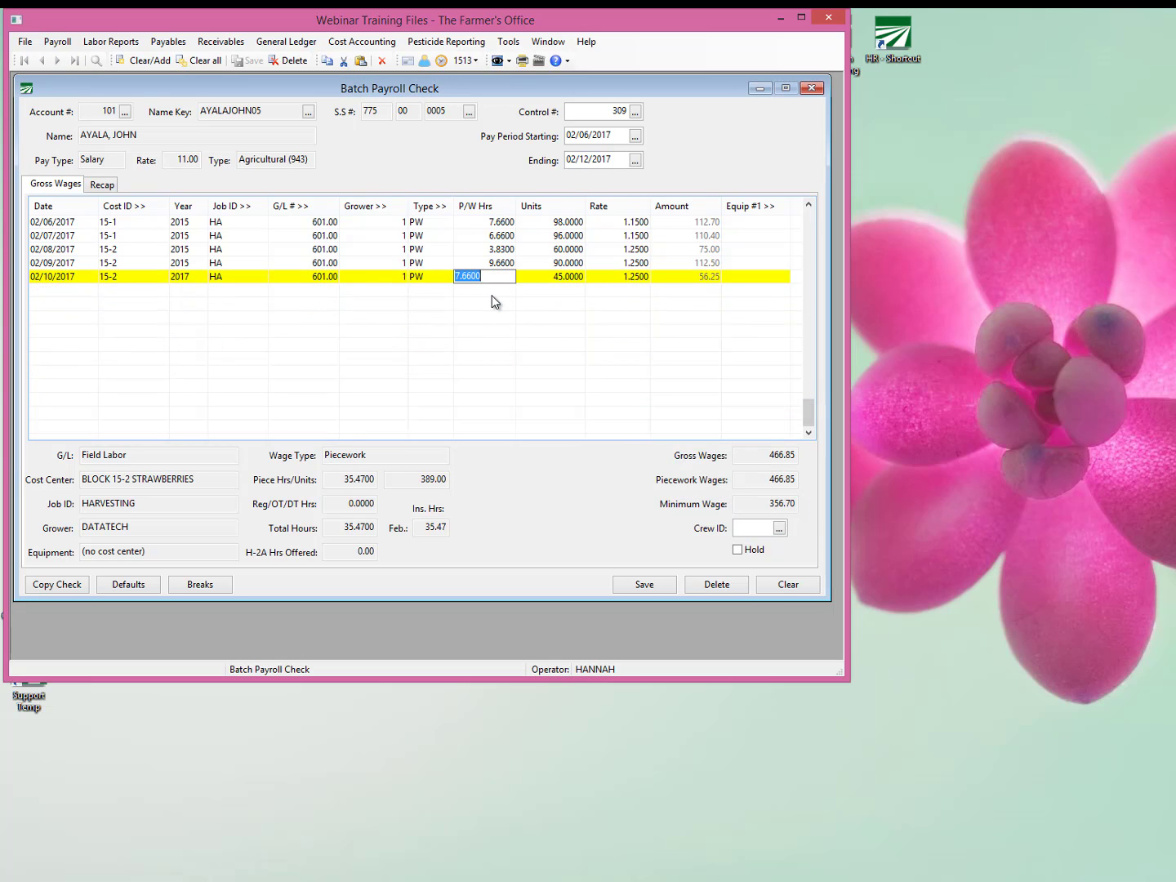
{"action": "type", "text": "10.5"}
{"action": "key", "text": "Tab"}
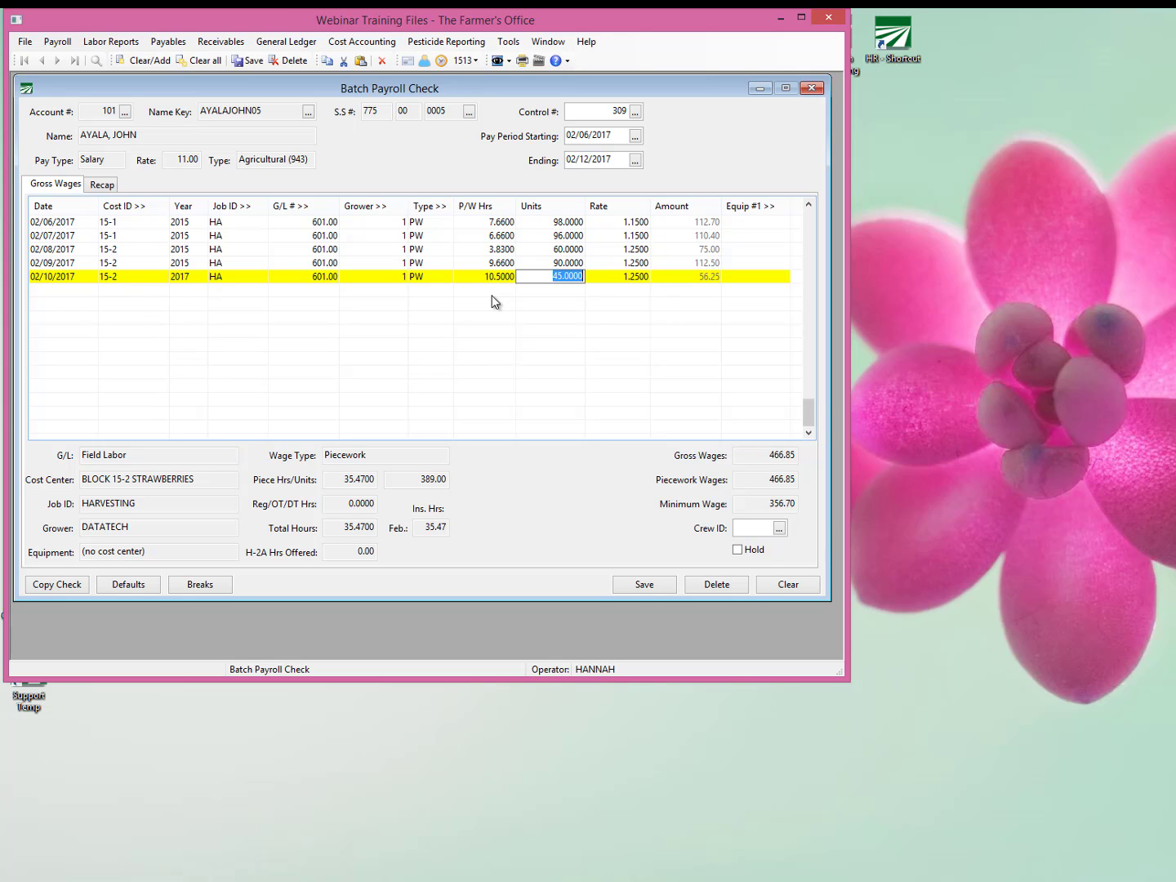
{"action": "type", "text": "9"}
{"action": "key", "text": "Tab"}
{"action": "key", "text": "Tab"}
{"action": "key", "text": "Tab"}
{"action": "key", "text": "Up"}
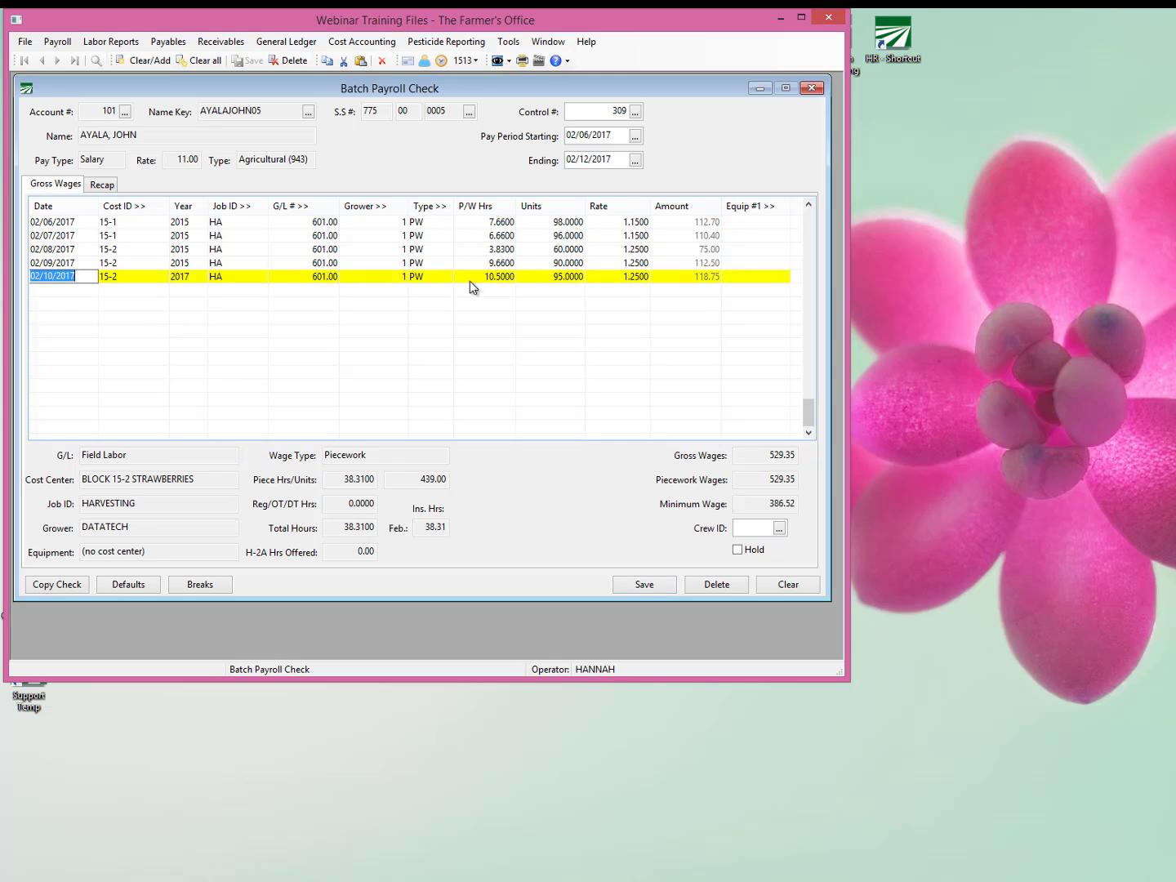
Restore full piecework hours on the first four harvesting lines: 8 for 02/06/2017, 7 for 02/07/2017, 4 for 02/08/2017 and 10 for 02/09/2017.
{"action": "left_click", "coordinate": [472, 277]}
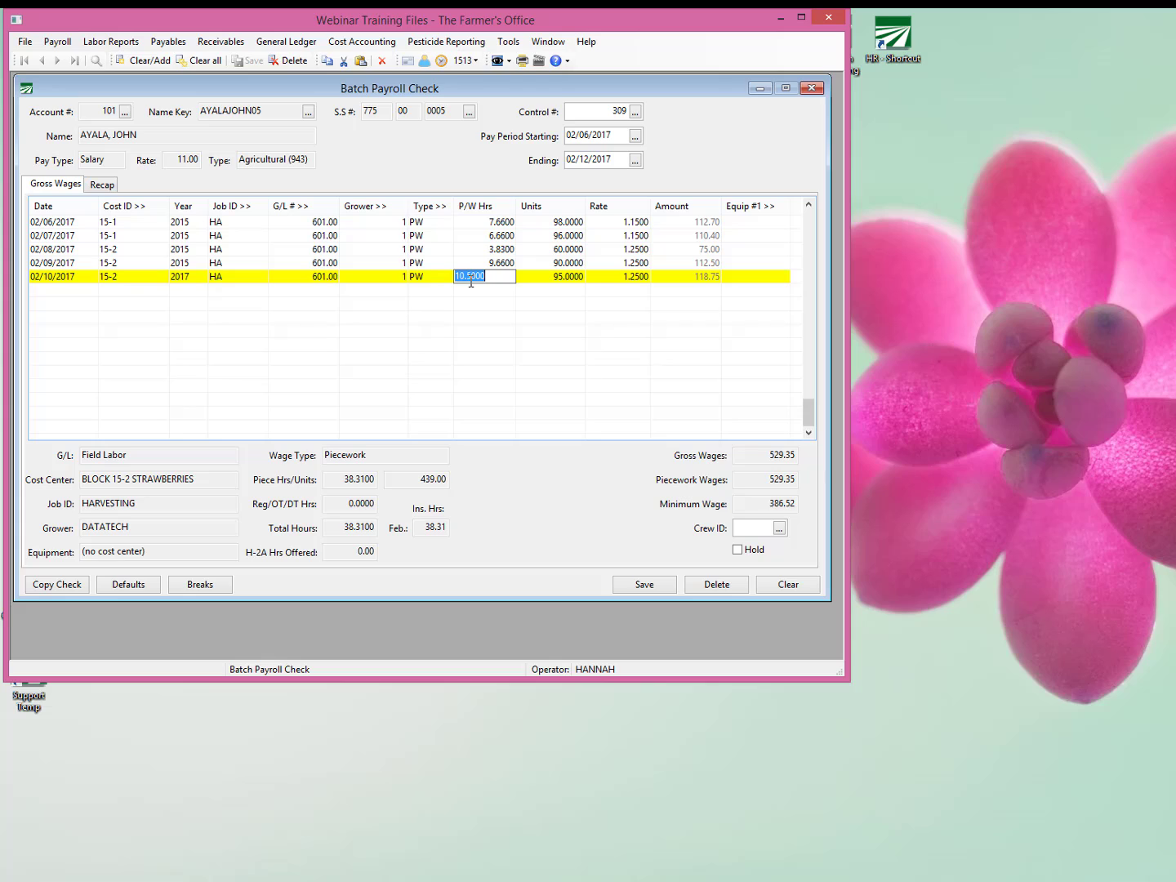
{"action": "left_click", "coordinate": [232, 587]}
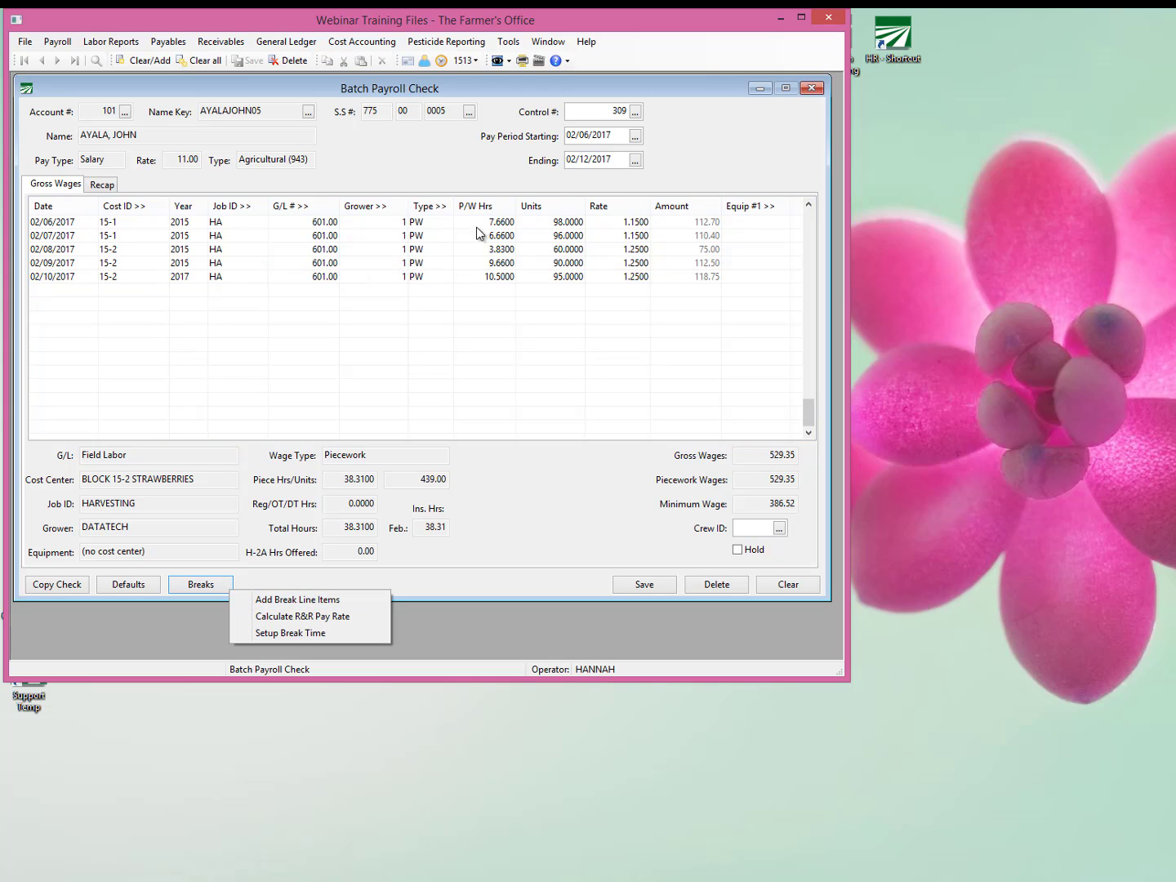
{"action": "left_click", "coordinate": [507, 221]}
{"action": "type", "text": "8"}
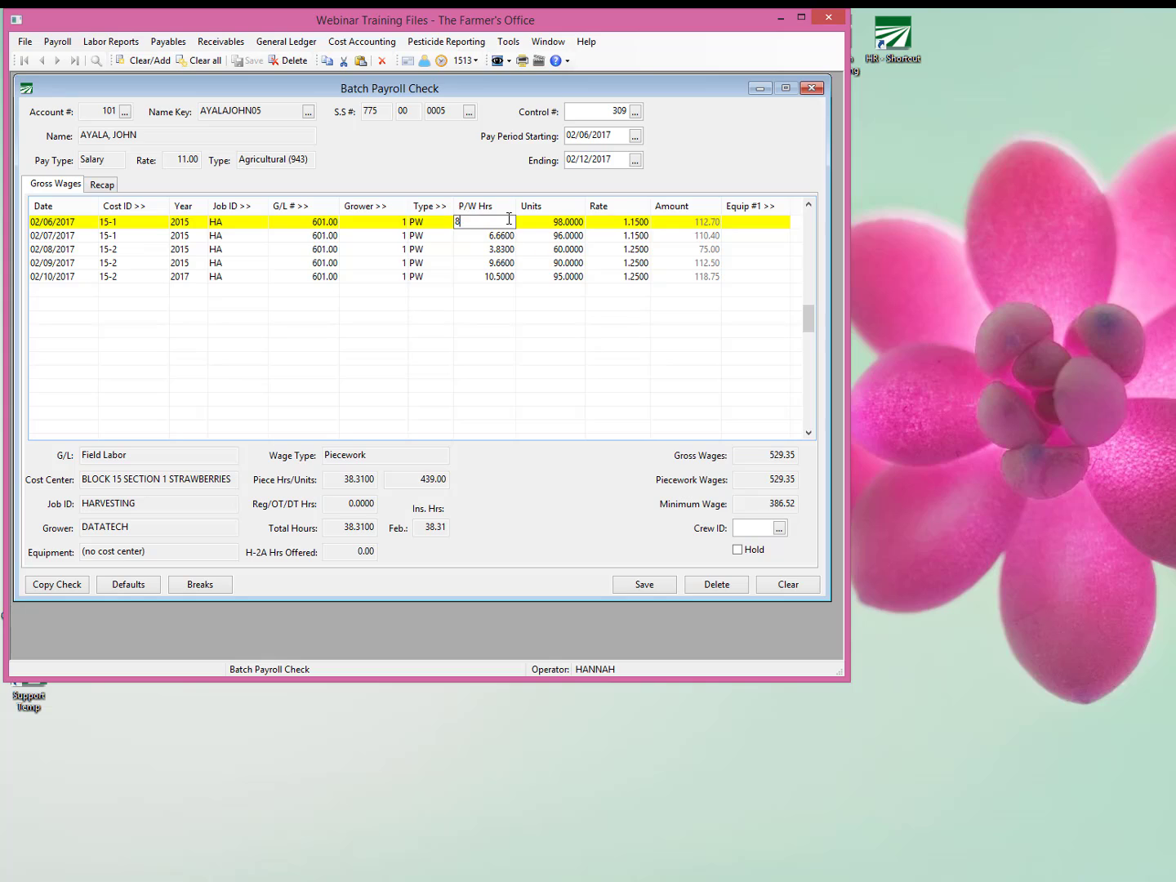
{"action": "key", "text": "Return"}
{"action": "type", "text": "7"}
{"action": "key", "text": "Return"}
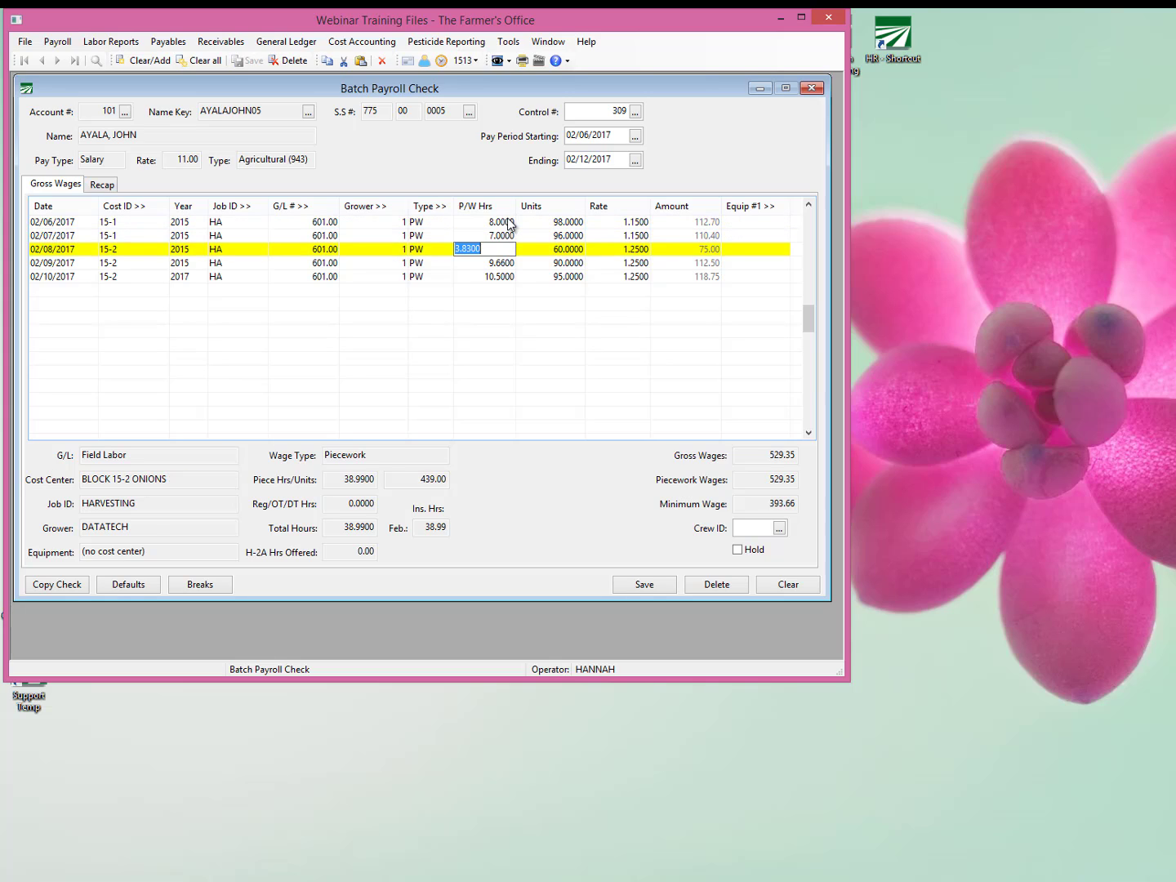
{"action": "type", "text": "4"}
{"action": "key", "text": "Down"}
{"action": "type", "text": "10"}
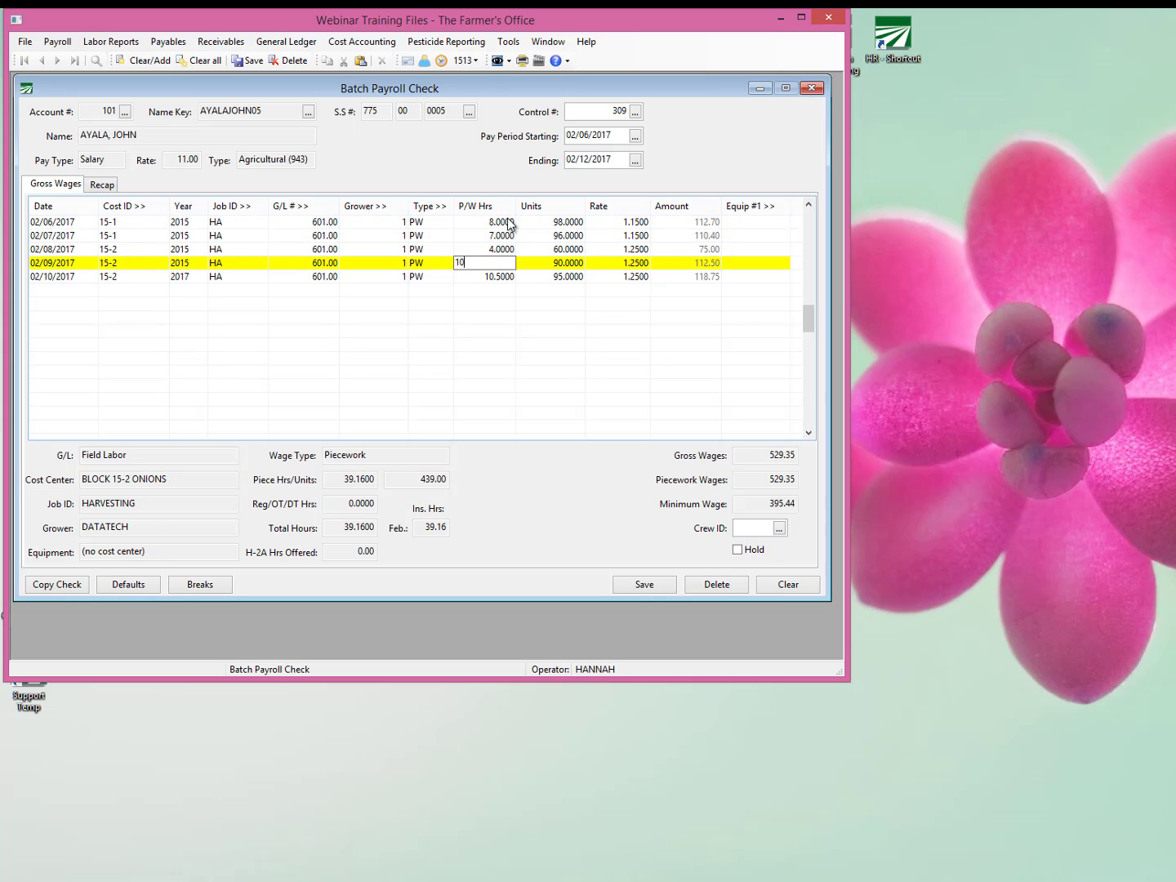
{"action": "key", "text": "Down"}
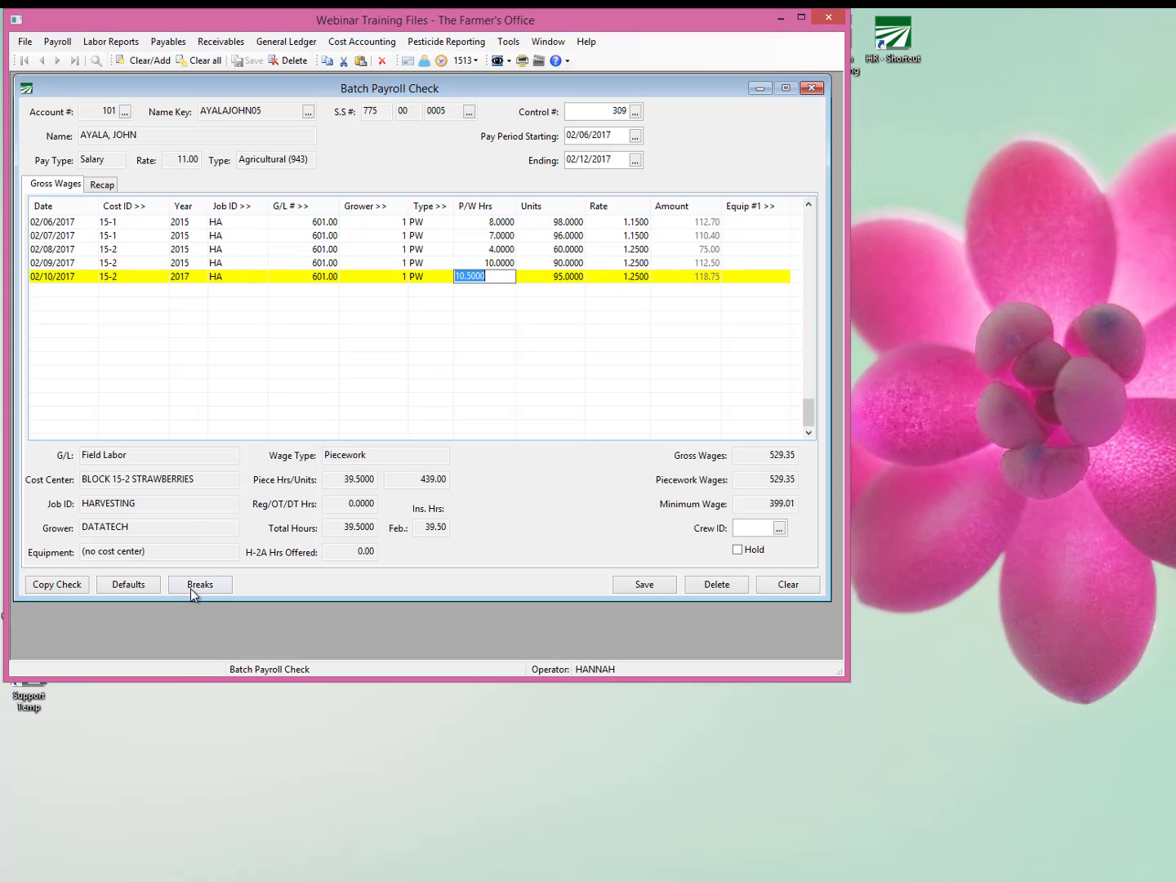
Add break line items to the check and compare the wage types of the two 02/10/2017 break lines.
{"action": "left_click", "coordinate": [195, 588]}
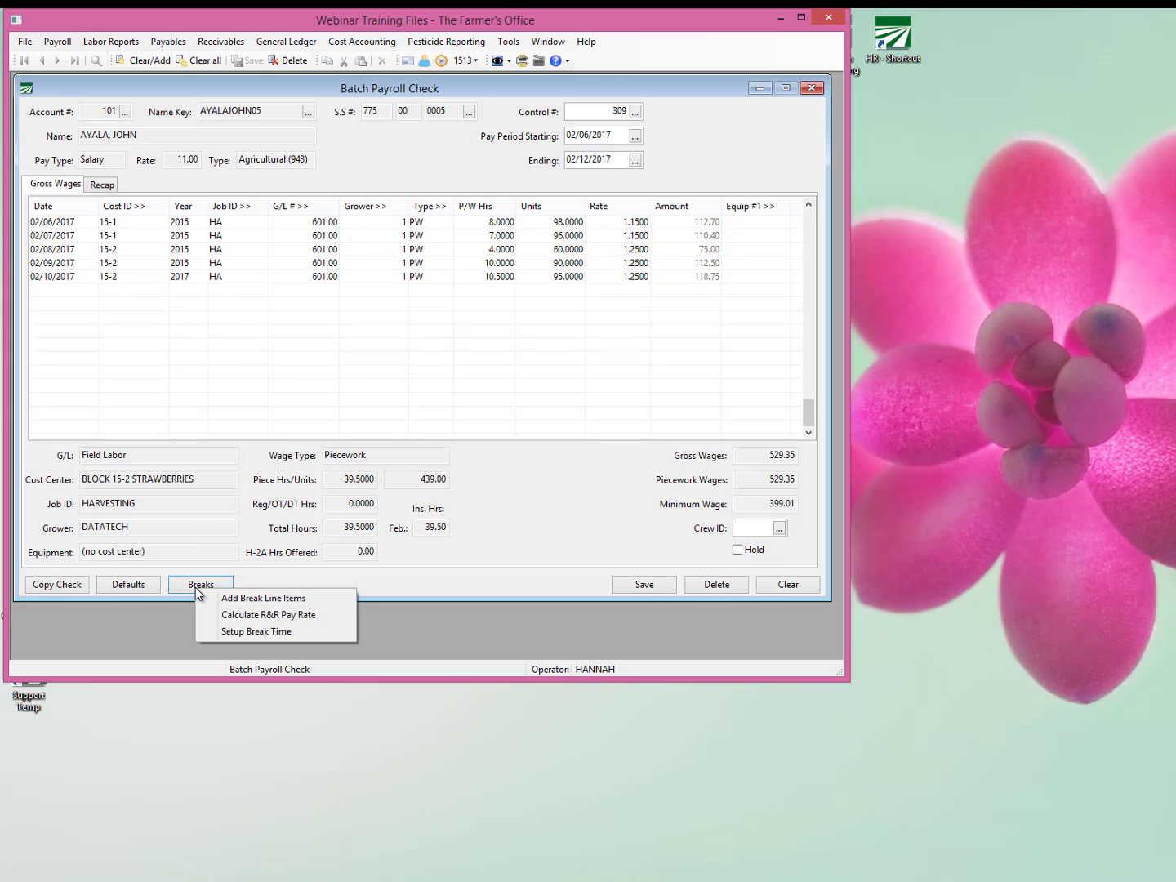
{"action": "left_click", "coordinate": [281, 622]}
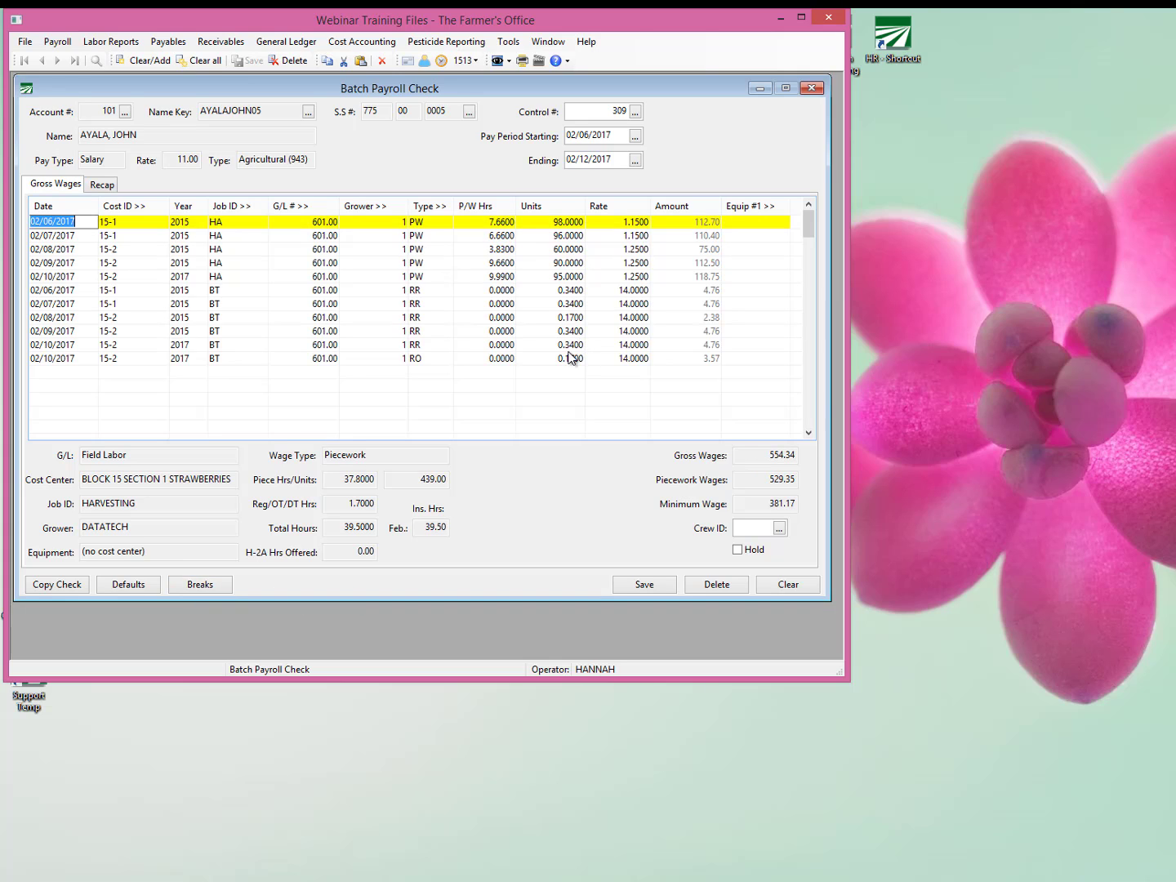
{"action": "left_click", "coordinate": [575, 346]}
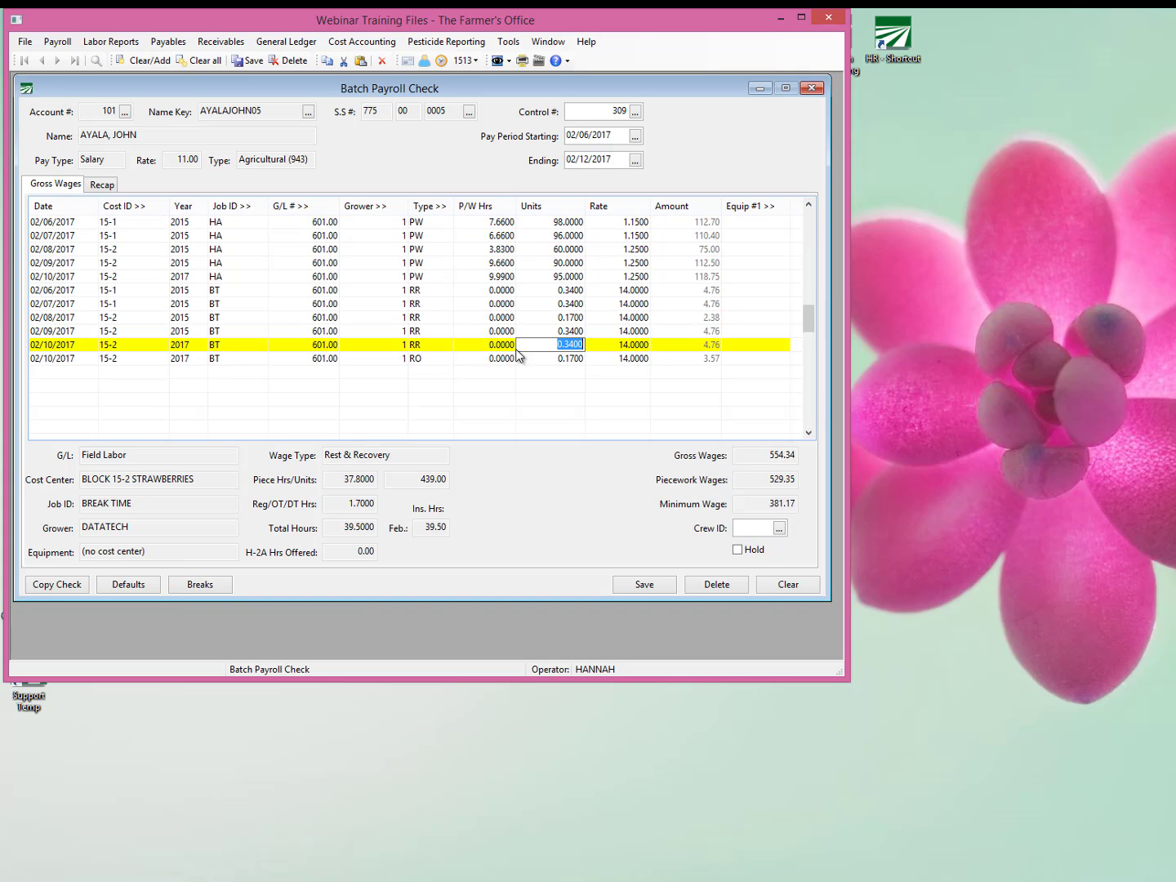
{"action": "left_click", "coordinate": [421, 344]}
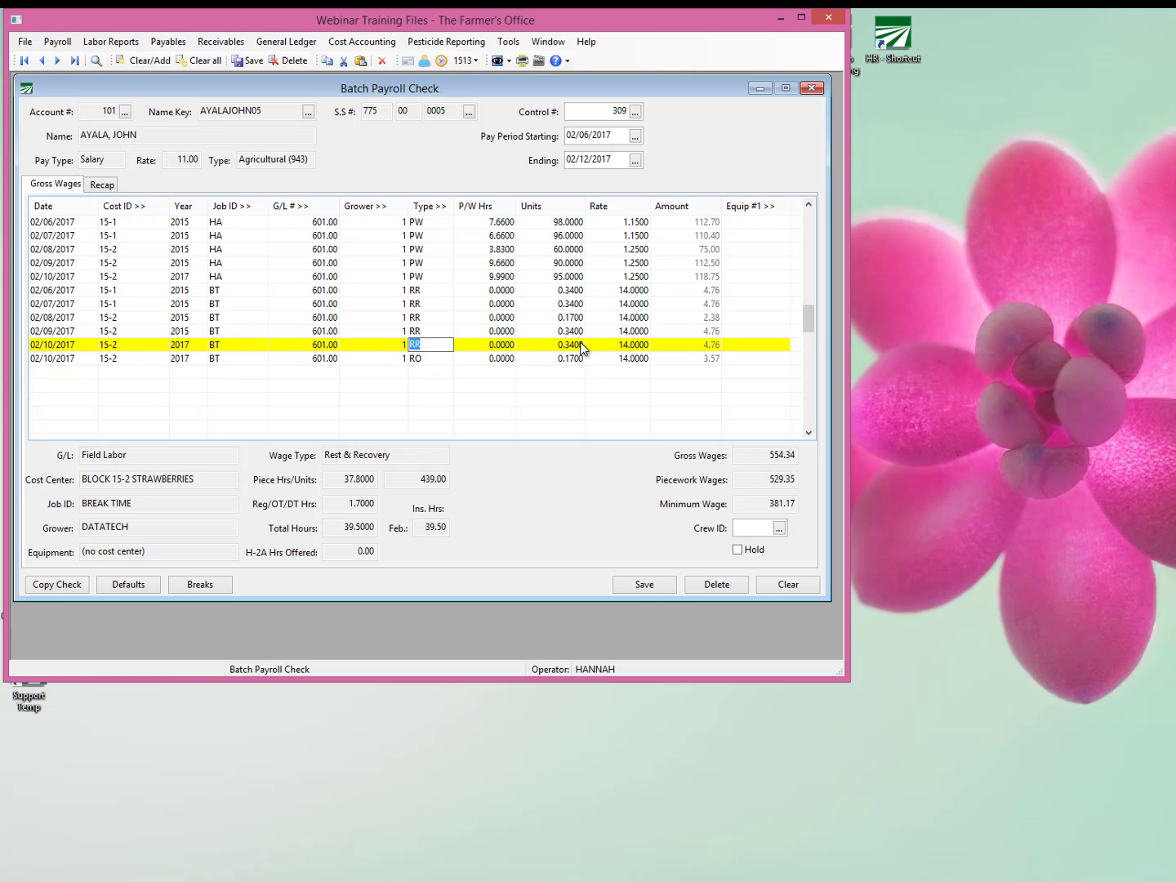
{"action": "left_click", "coordinate": [431, 358]}
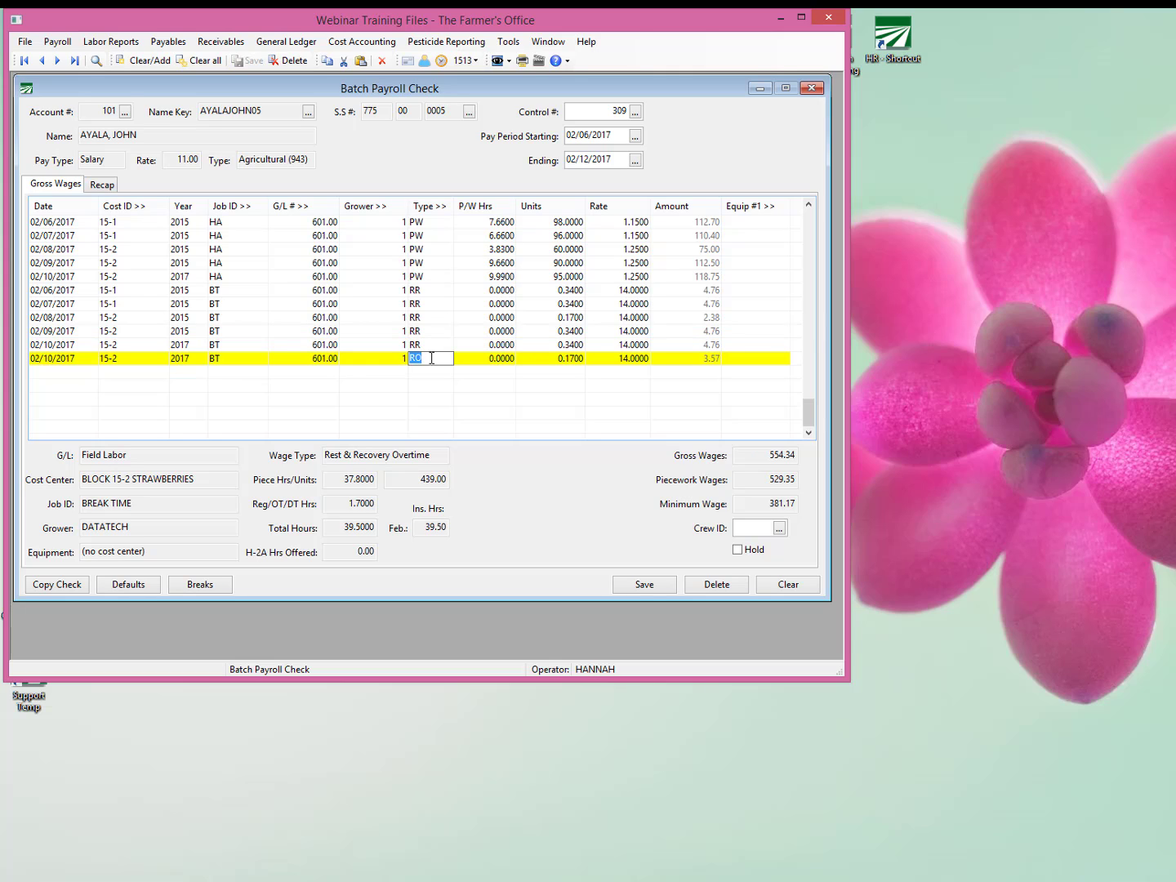
Look up the RO code of the last break line in the wage types list and examine that line's Rate.
{"action": "double_click", "coordinate": [431, 359]}
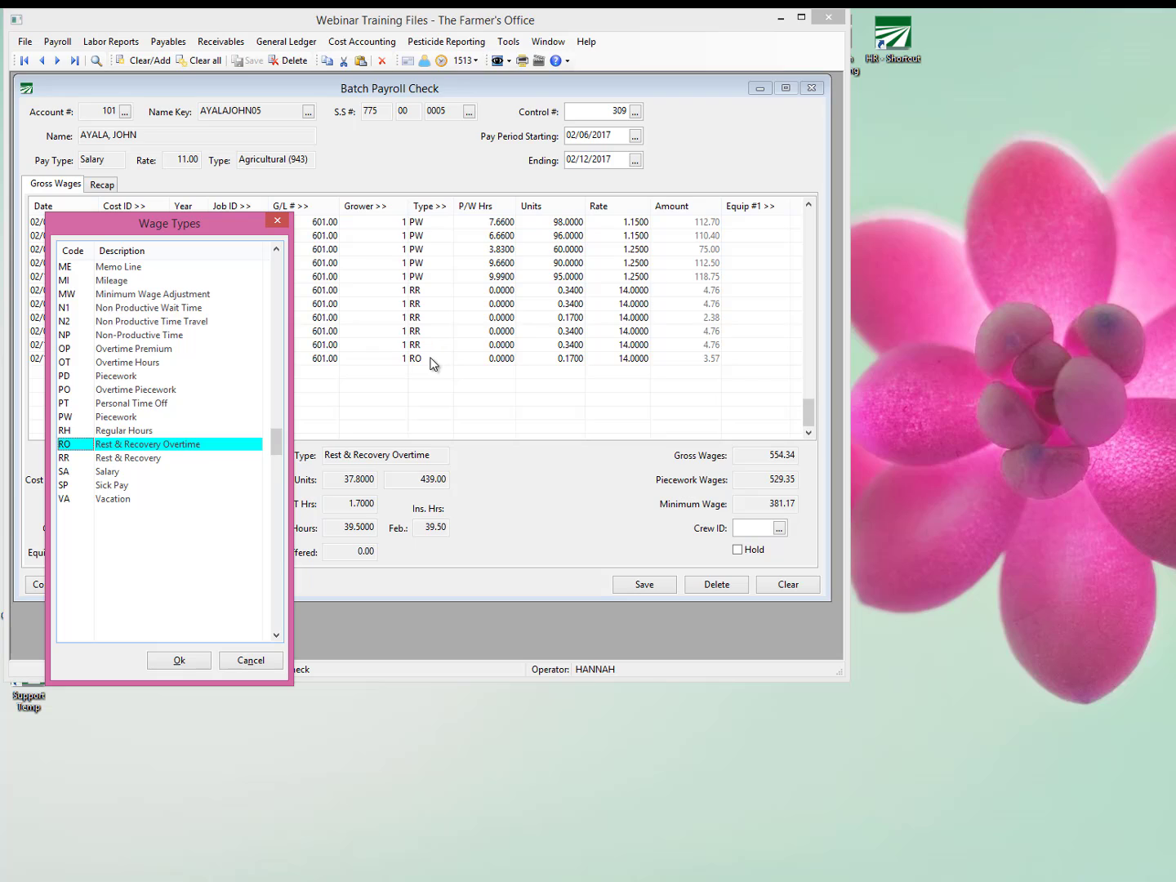
{"action": "key", "text": "Return"}
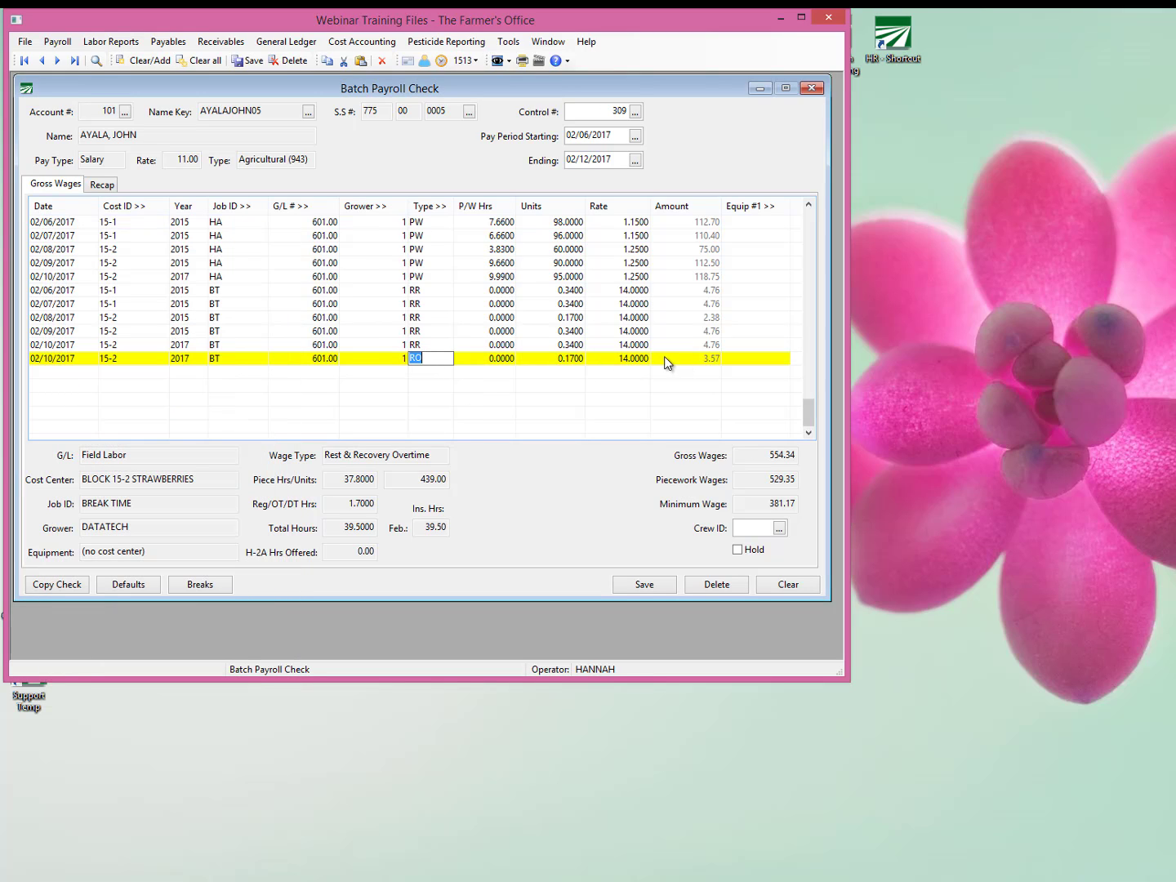
{"action": "left_click", "coordinate": [618, 357]}
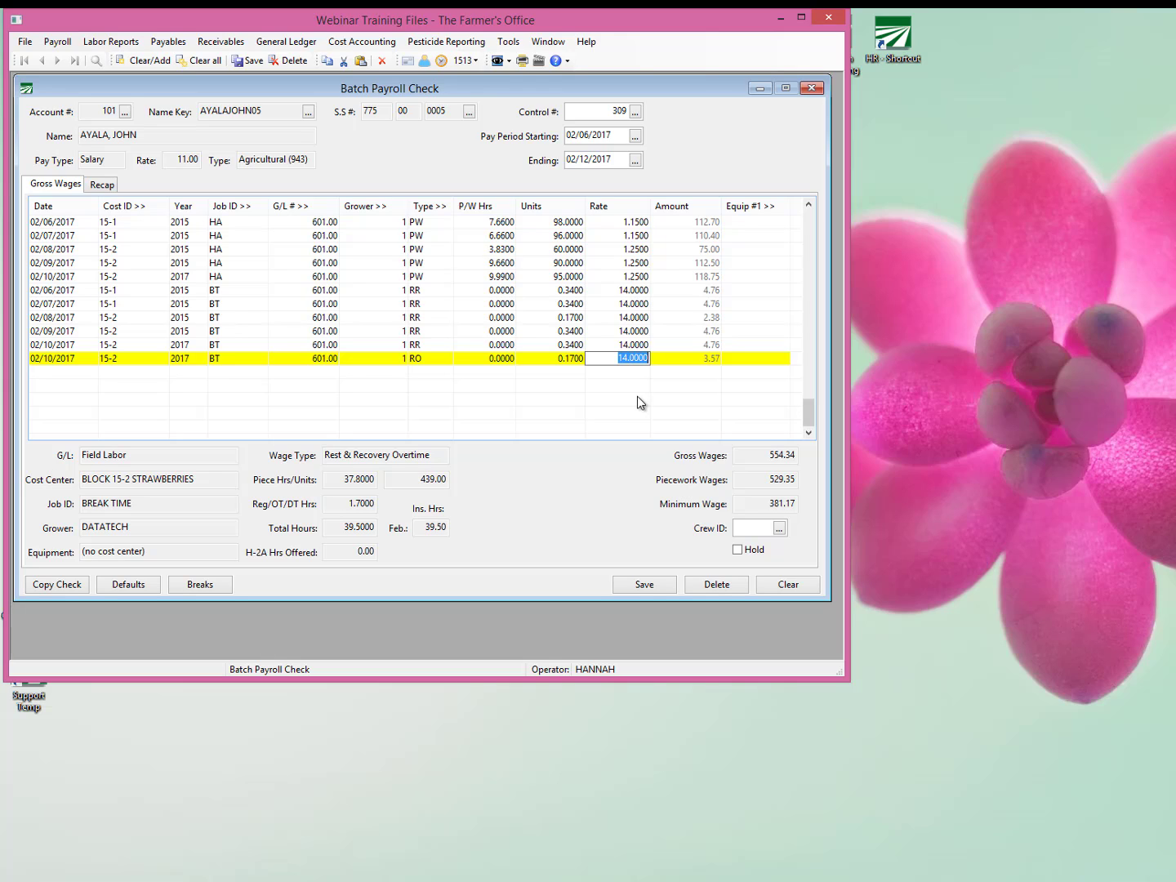
{"action": "key", "text": "Tab"}
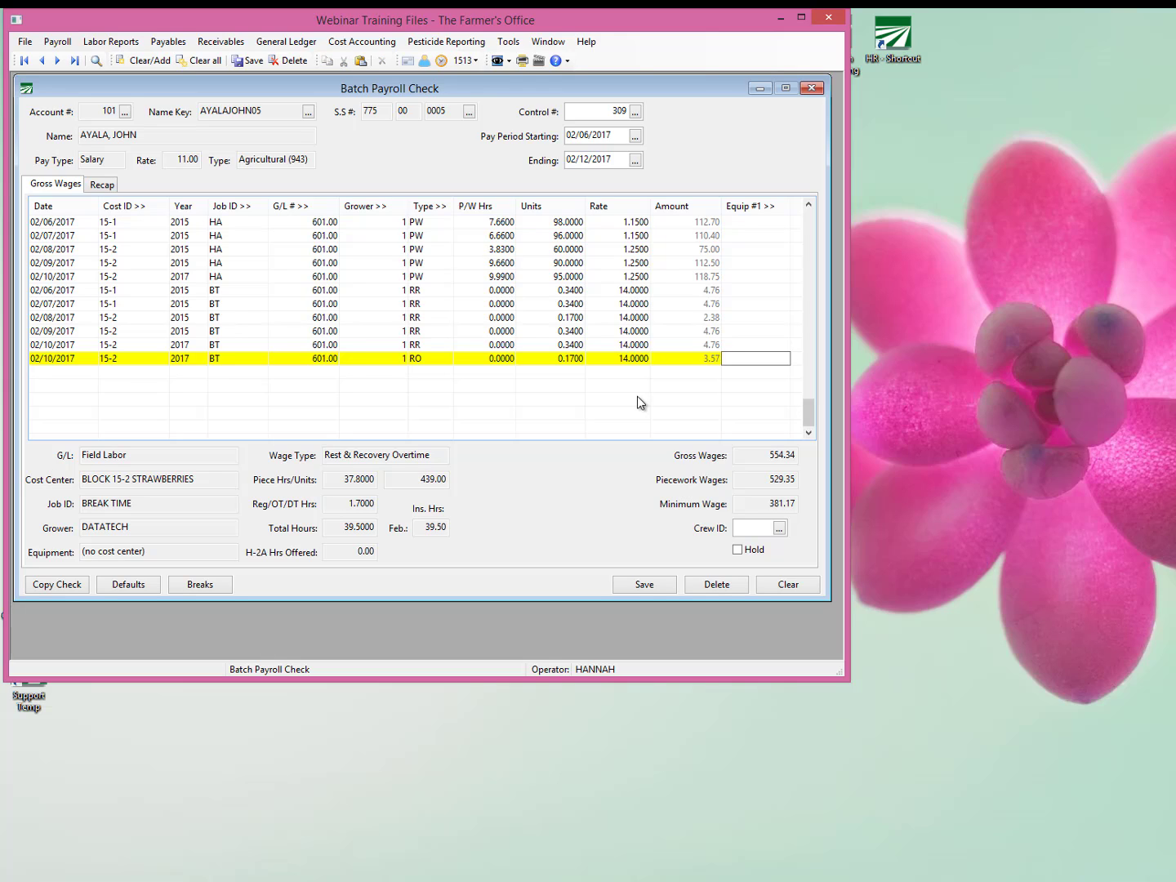
{"action": "key", "text": "Tab"}
{"action": "key", "text": "Up"}
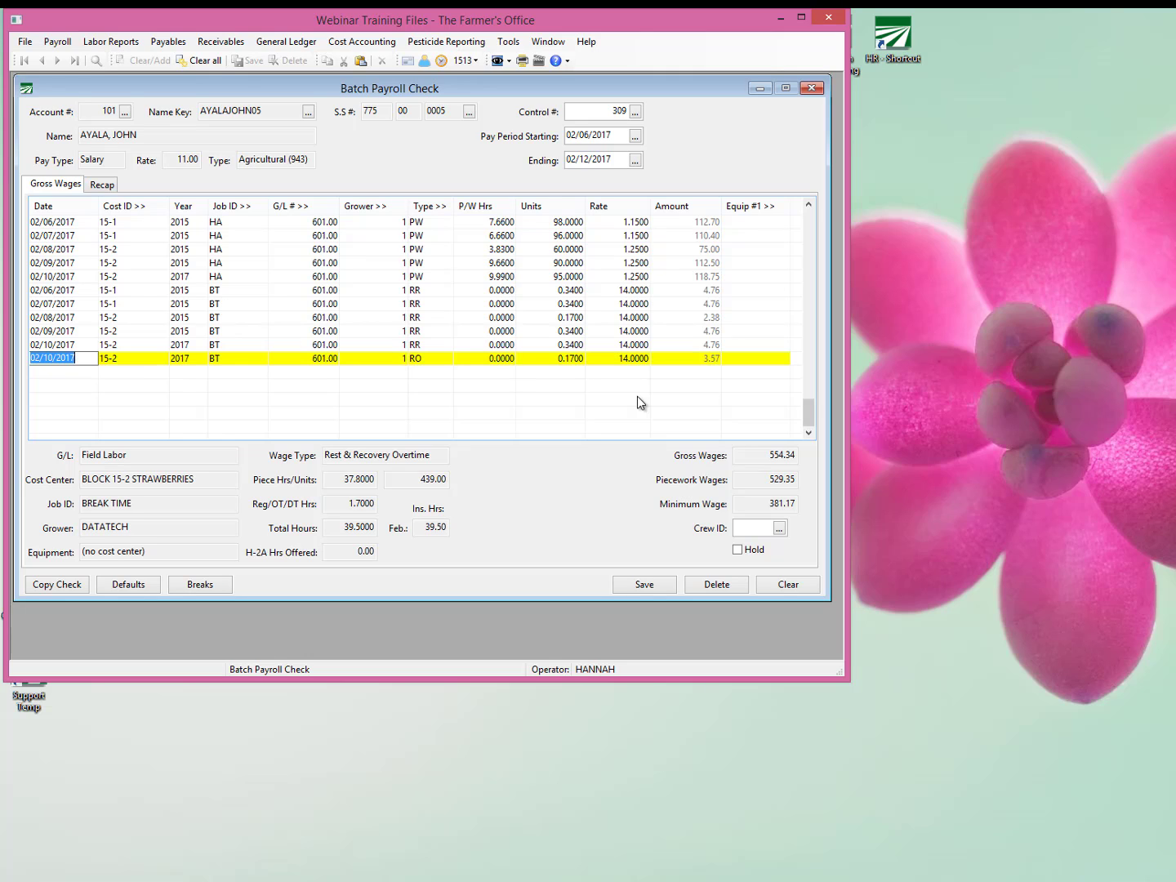
Delete all six BT break time lines from the check, leaving only the five harvesting lines.
{"action": "left_click", "coordinate": [528, 289]}
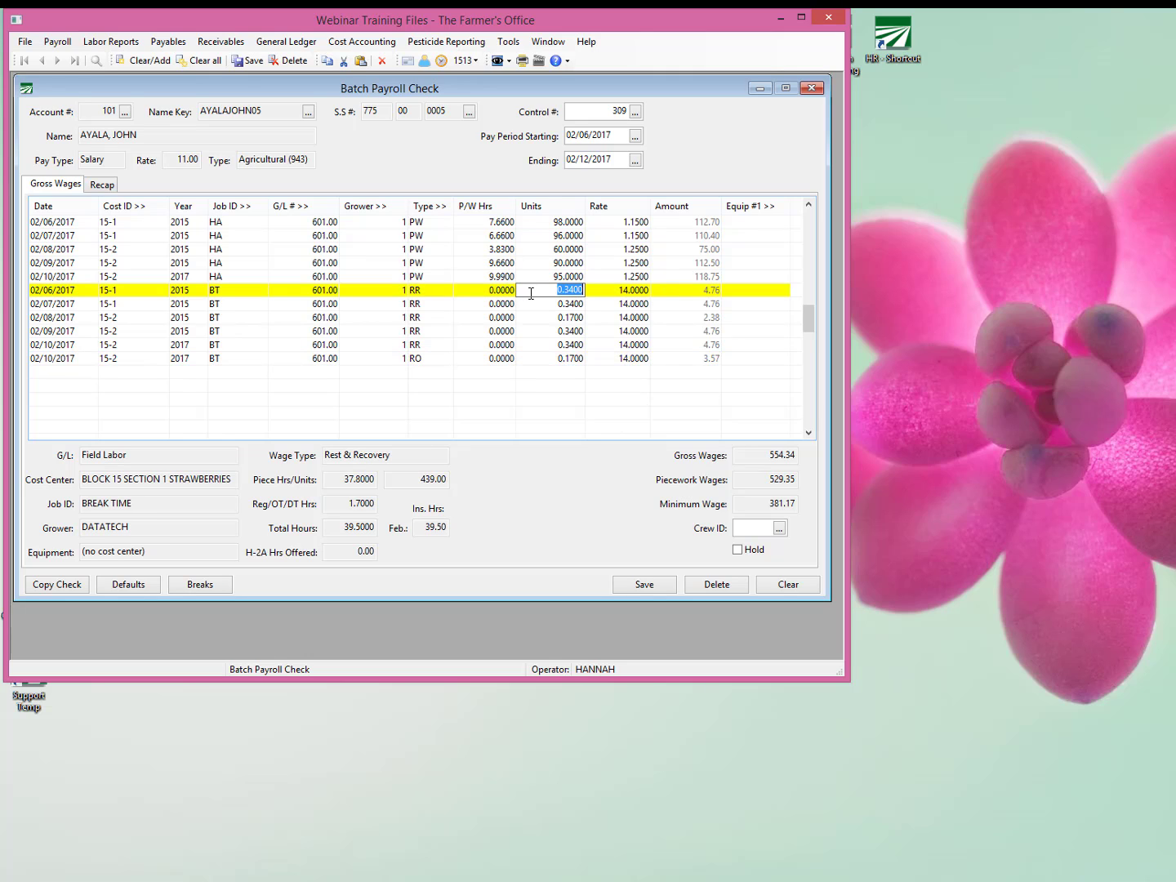
{"action": "key", "text": "ctrl+Delete"}
{"action": "left_click", "coordinate": [708, 510]}
{"action": "key", "text": "ctrl+Delete"}
{"action": "left_click", "coordinate": [707, 509]}
{"action": "key", "text": "ctrl+Delete"}
{"action": "left_click", "coordinate": [707, 509]}
{"action": "key", "text": "ctrl+Delete"}
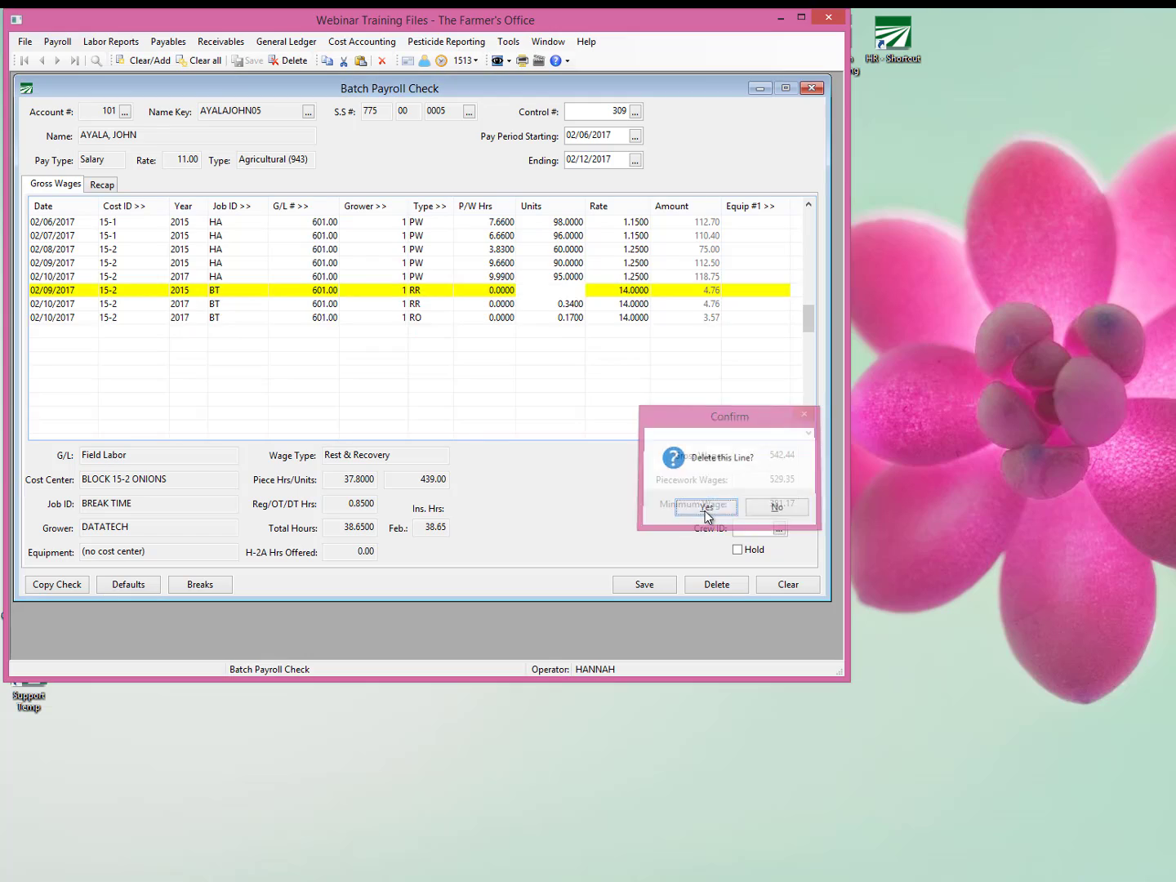
{"action": "left_click", "coordinate": [707, 510]}
{"action": "key", "text": "ctrl+Delete"}
{"action": "left_click", "coordinate": [707, 509]}
{"action": "key", "text": "ctrl+Delete"}
{"action": "left_click", "coordinate": [707, 510]}
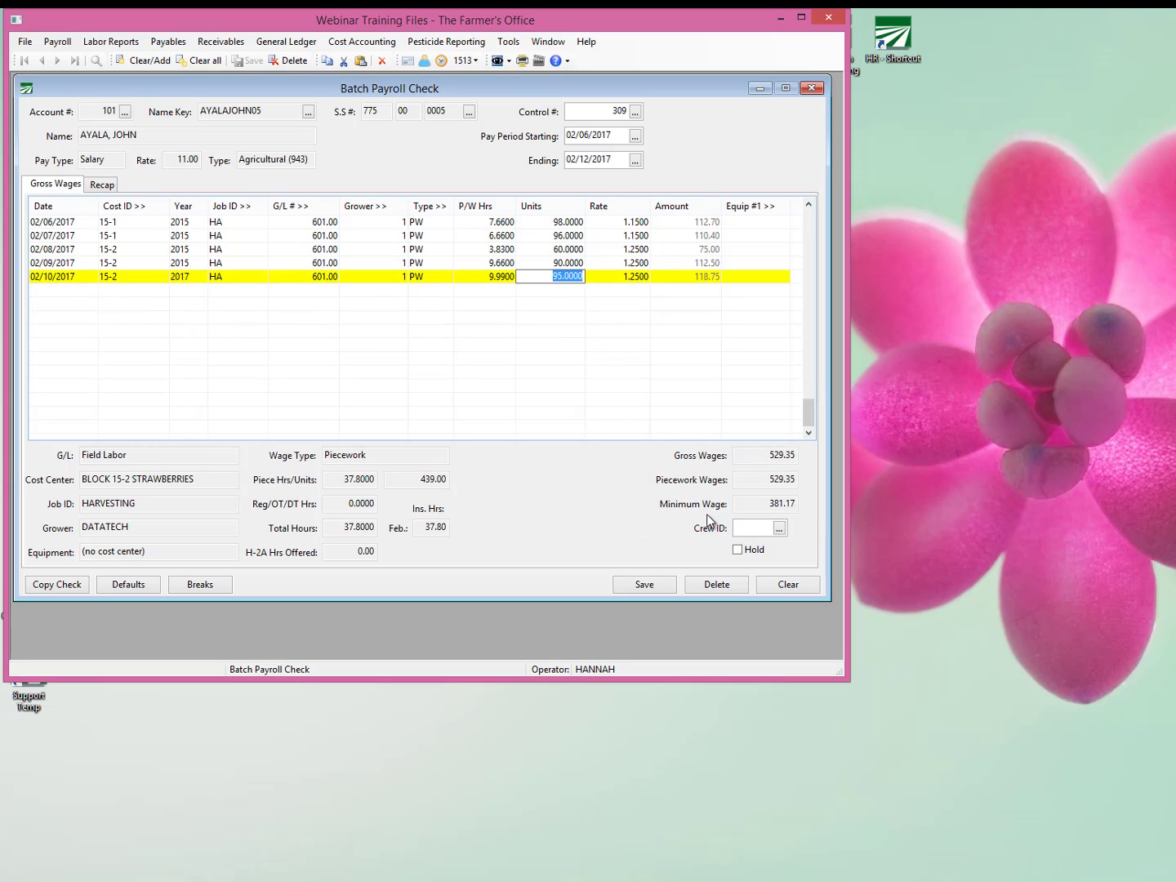
Change the 02/10/2017 harvesting line to wage type RH with no piecework hours, 10 units and a rate of 10.5.
{"action": "key", "text": "shift+Tab"}
{"action": "key", "text": "Delete"}
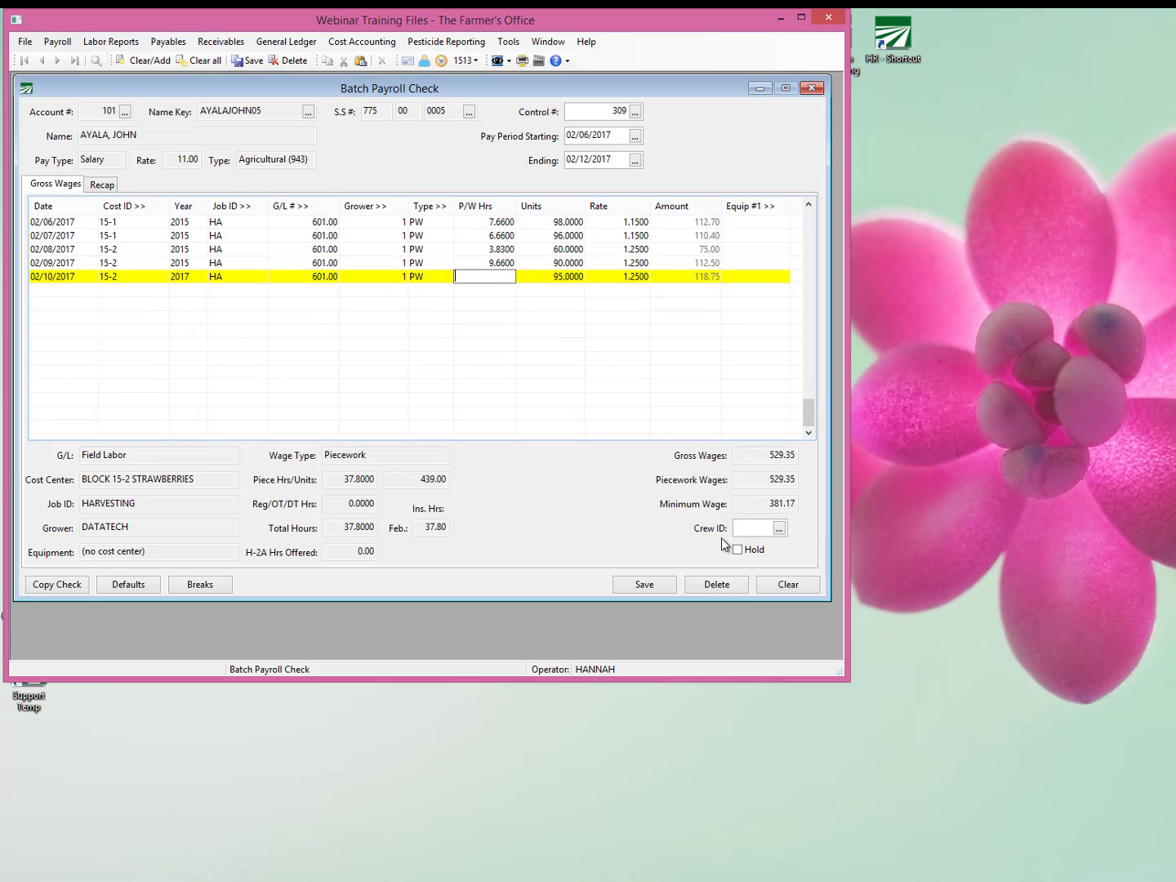
{"action": "key", "text": "shift+Tab"}
{"action": "type", "text": "RH"}
{"action": "key", "text": "Tab"}
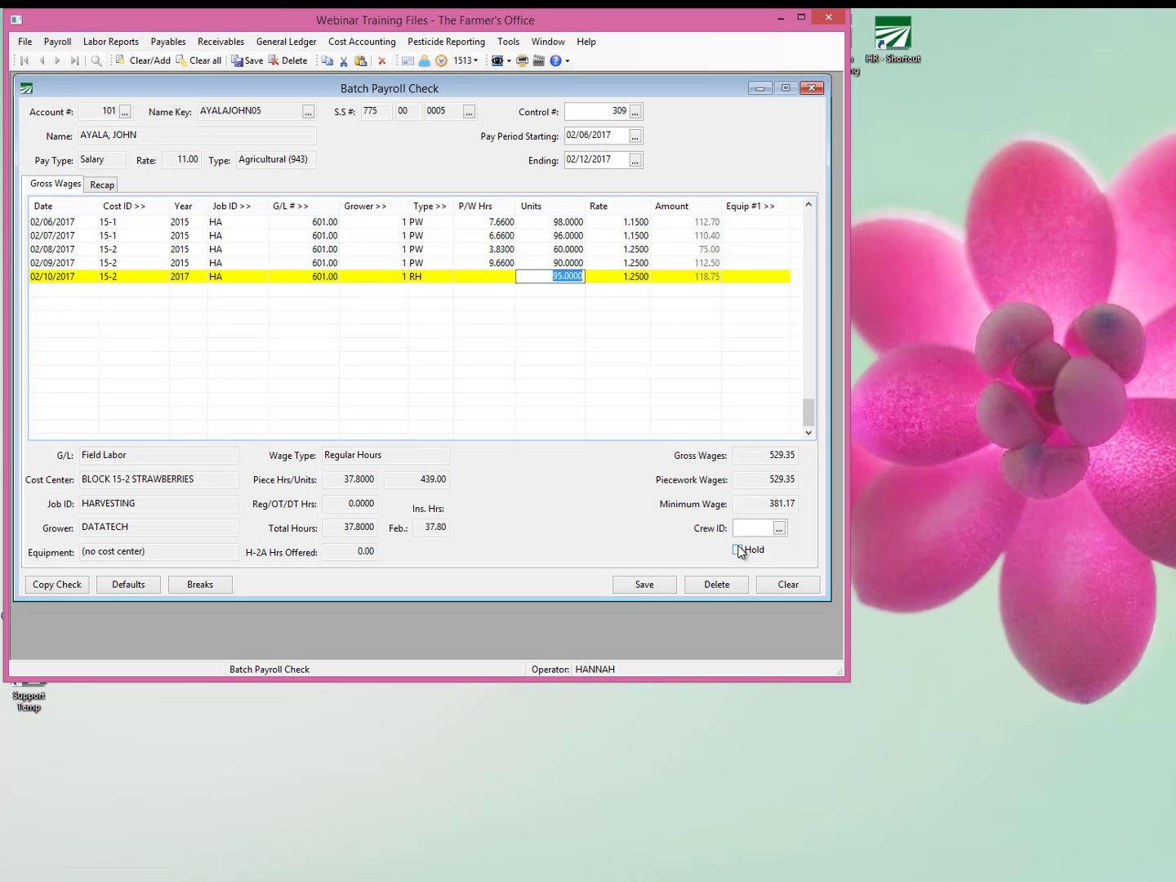
{"action": "type", "text": "10"}
{"action": "key", "text": "Tab"}
{"action": "type", "text": "10.5"}
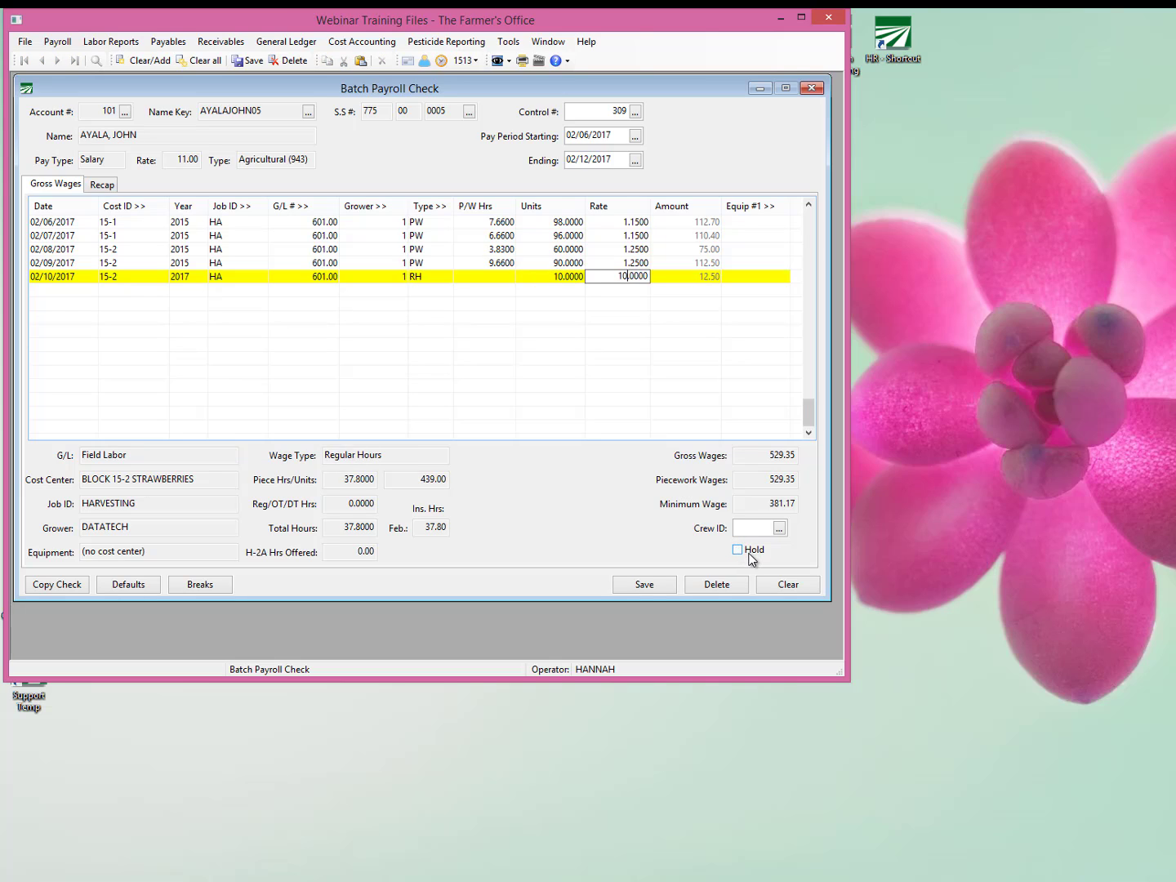
{"action": "key", "text": "Tab"}
{"action": "key", "text": "Tab"}
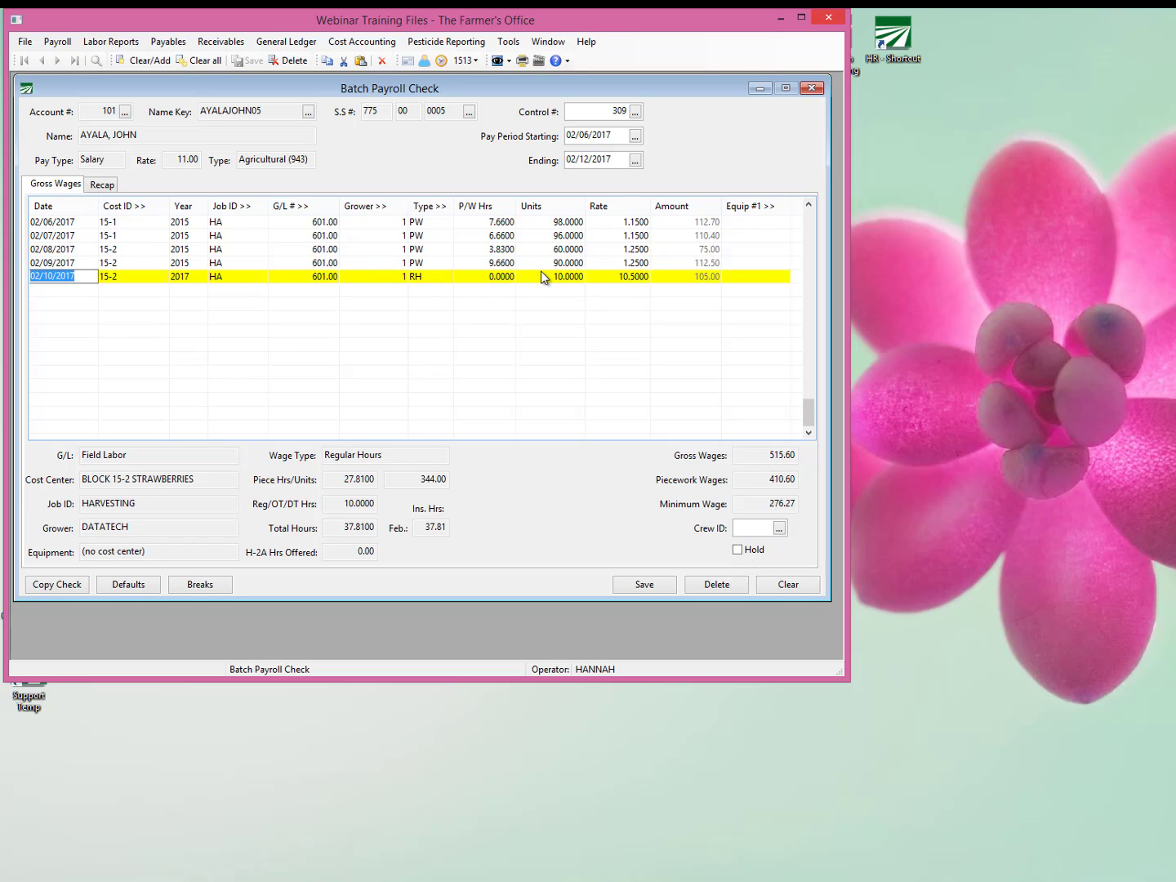
Set the piecework hours to 8 for 02/06/2017, 7 for 02/07/2017, 4 for 02/08/2017 and 10 for 02/09/2017.
{"action": "left_click", "coordinate": [506, 221]}
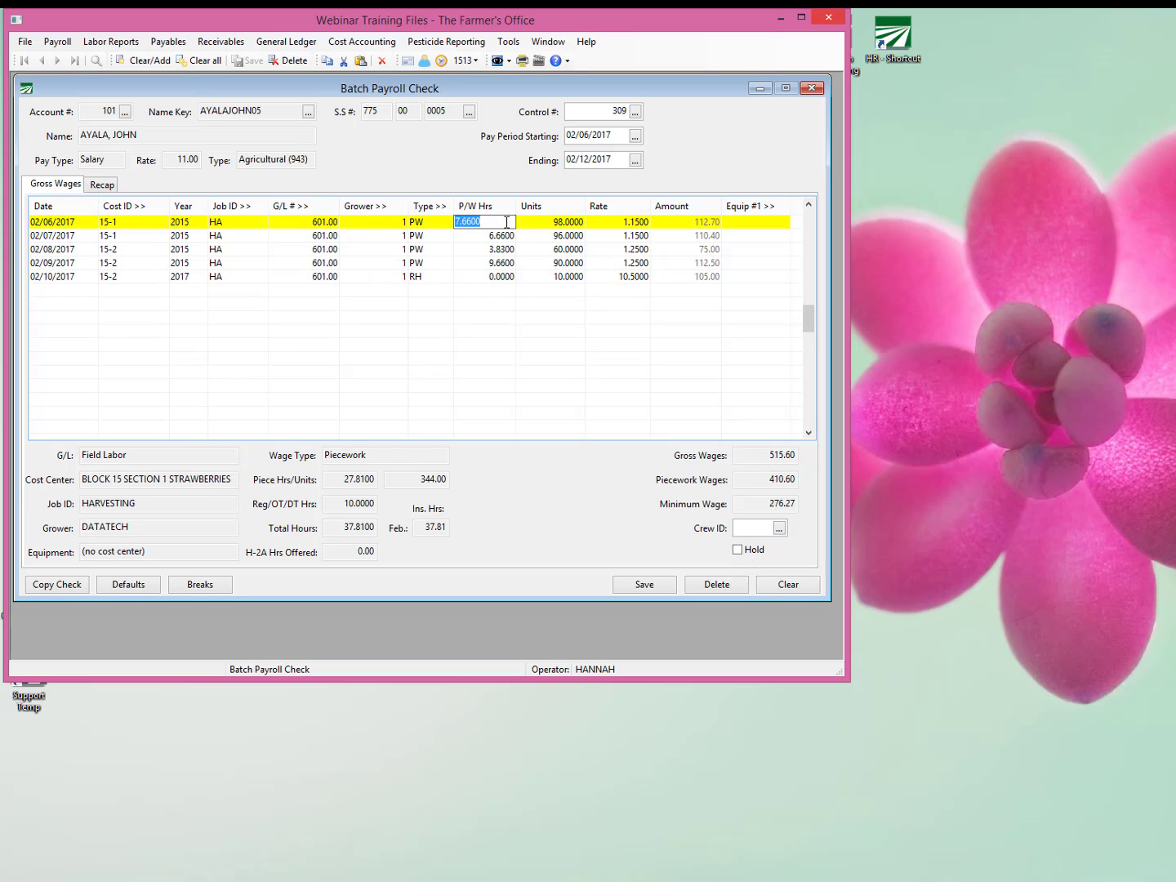
{"action": "key", "text": "BackSpace"}
{"action": "type", "text": "8"}
{"action": "key", "text": "Down"}
{"action": "type", "text": "7"}
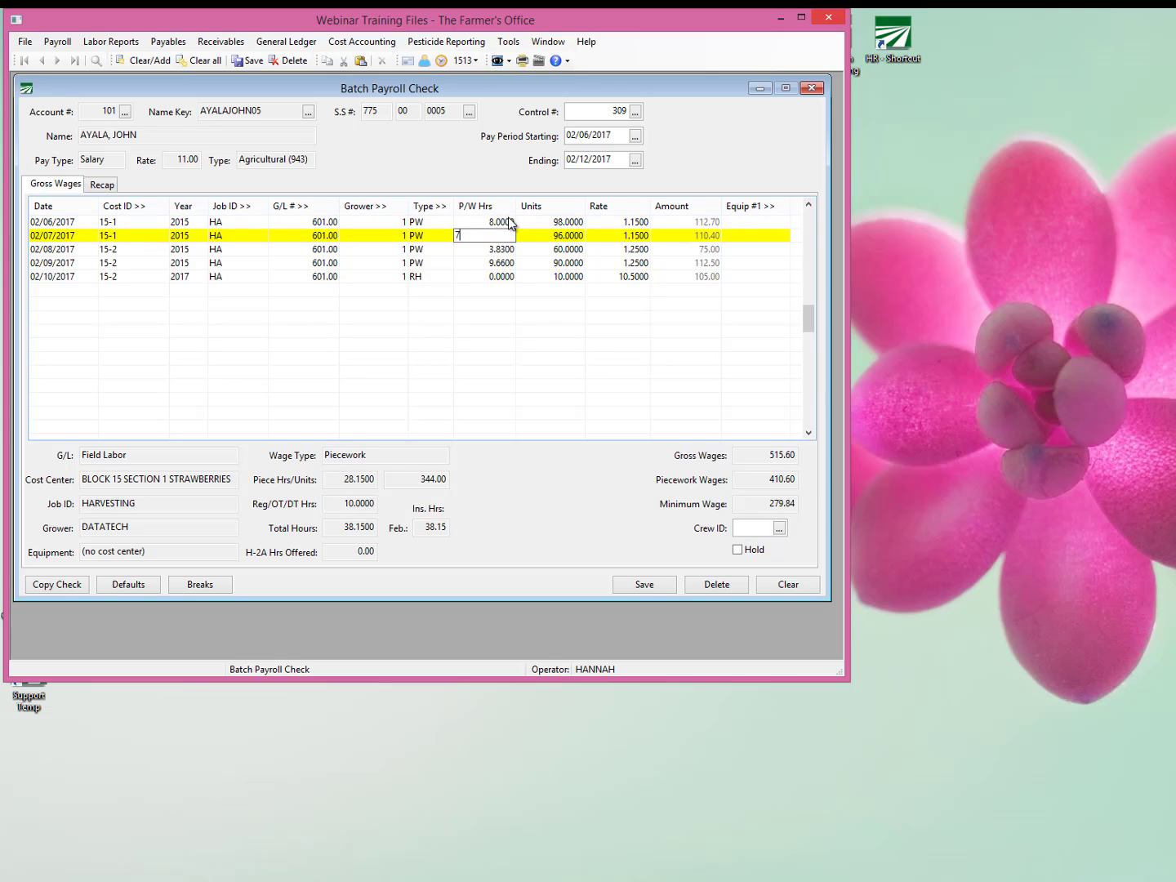
{"action": "key", "text": "Down"}
{"action": "type", "text": "4"}
{"action": "key", "text": "Down"}
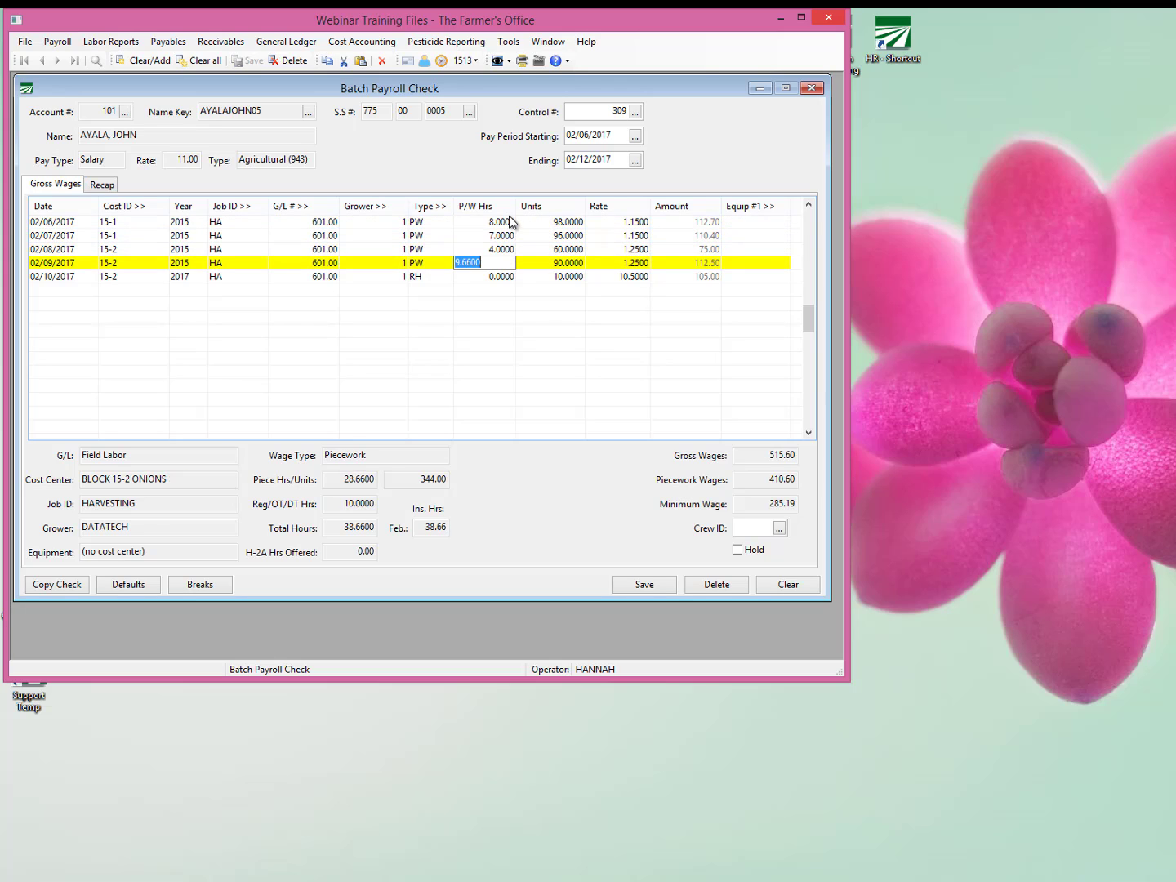
{"action": "type", "text": "10"}
{"action": "key", "text": "Tab"}
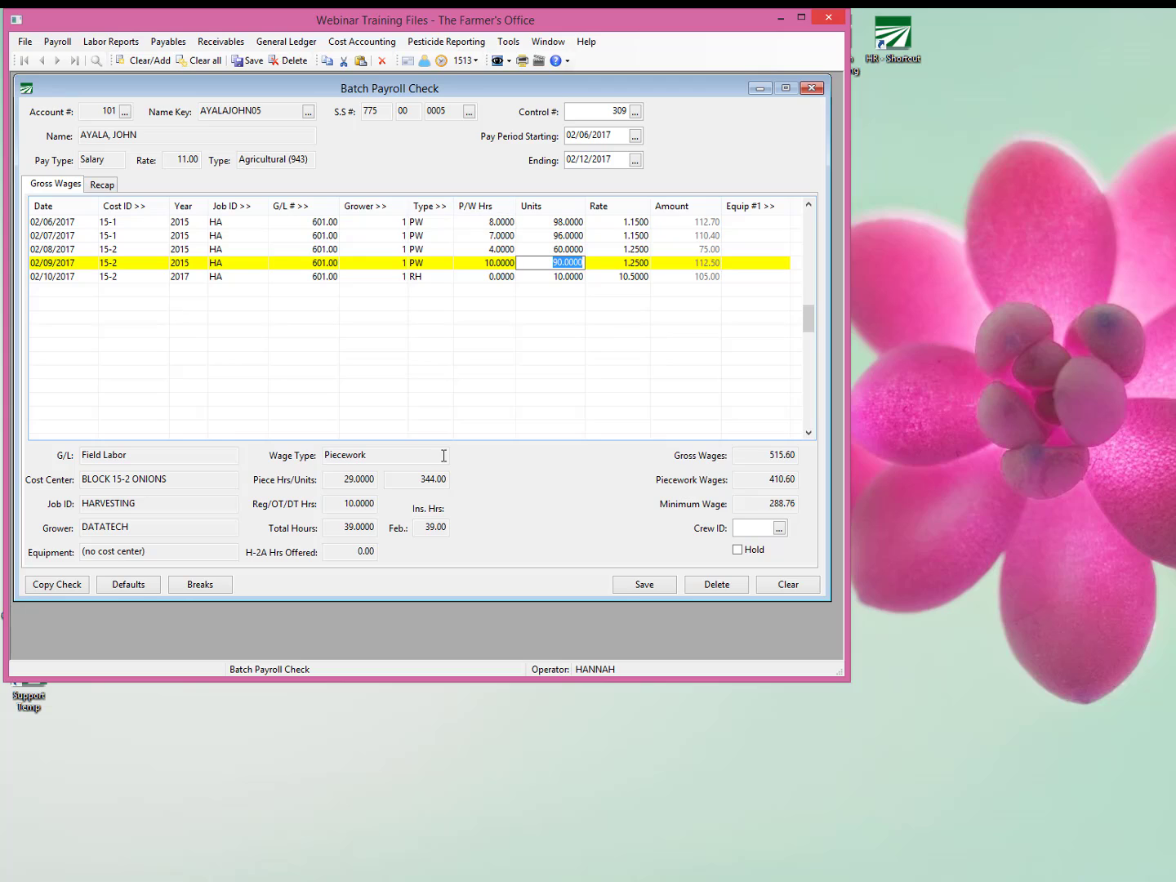
Check the 02/10/2017 line's RH wage type and add break line items to the check.
{"action": "left_click", "coordinate": [573, 286]}
{"action": "left_click", "coordinate": [572, 281]}
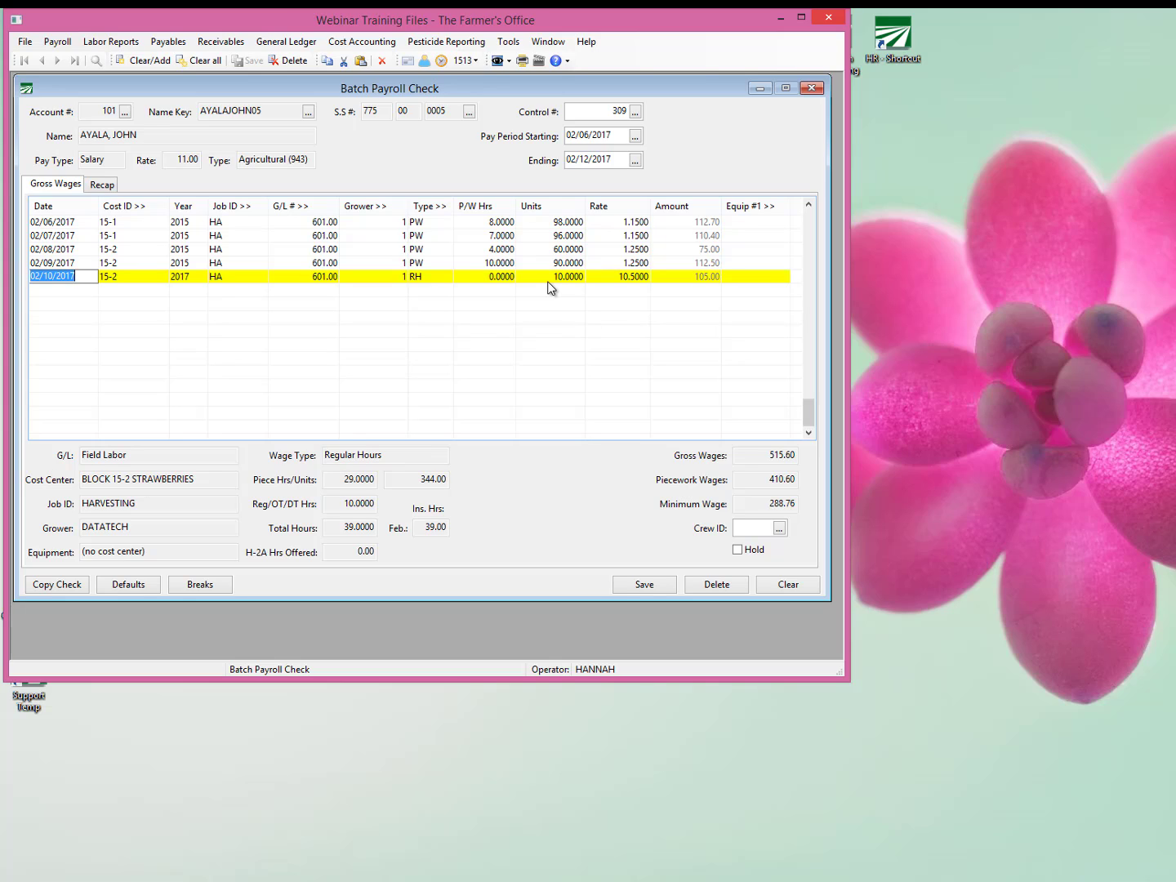
{"action": "left_click", "coordinate": [438, 283]}
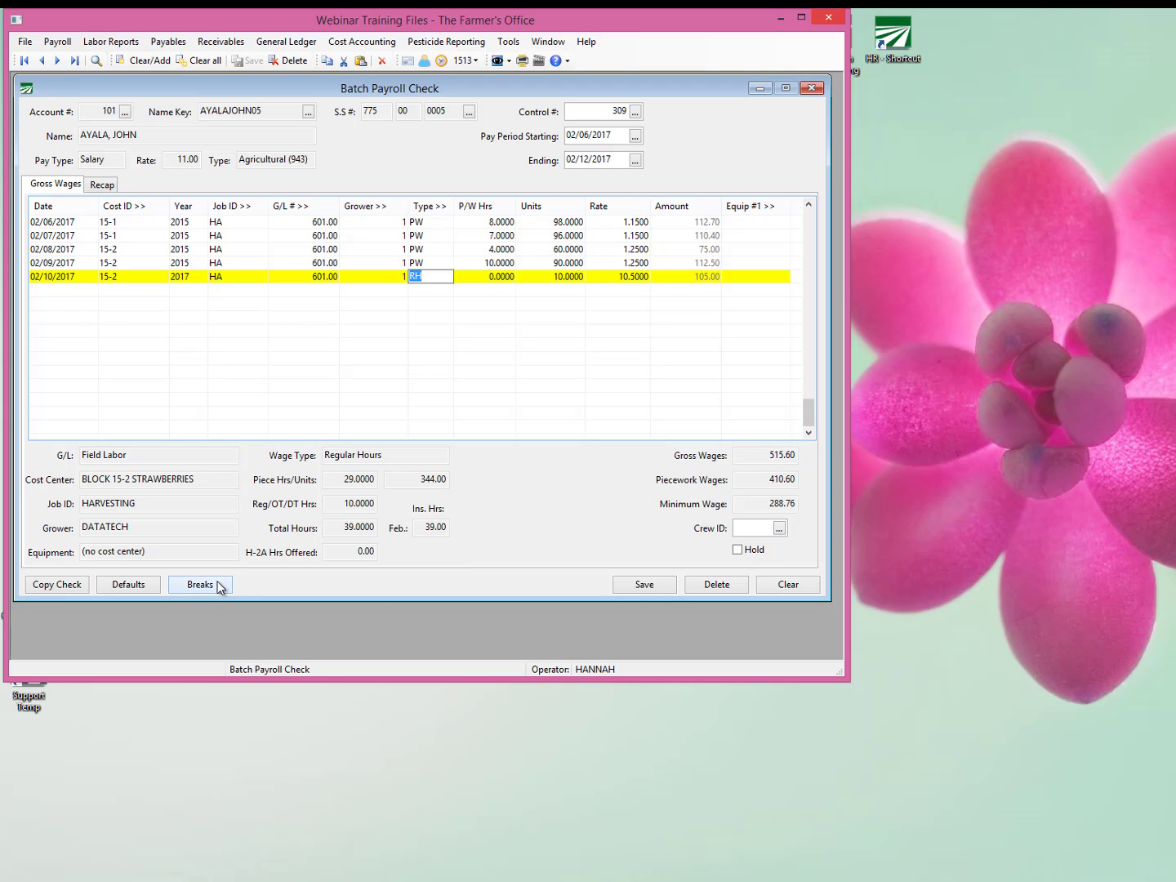
{"action": "left_click", "coordinate": [200, 585]}
{"action": "left_click", "coordinate": [249, 593]}
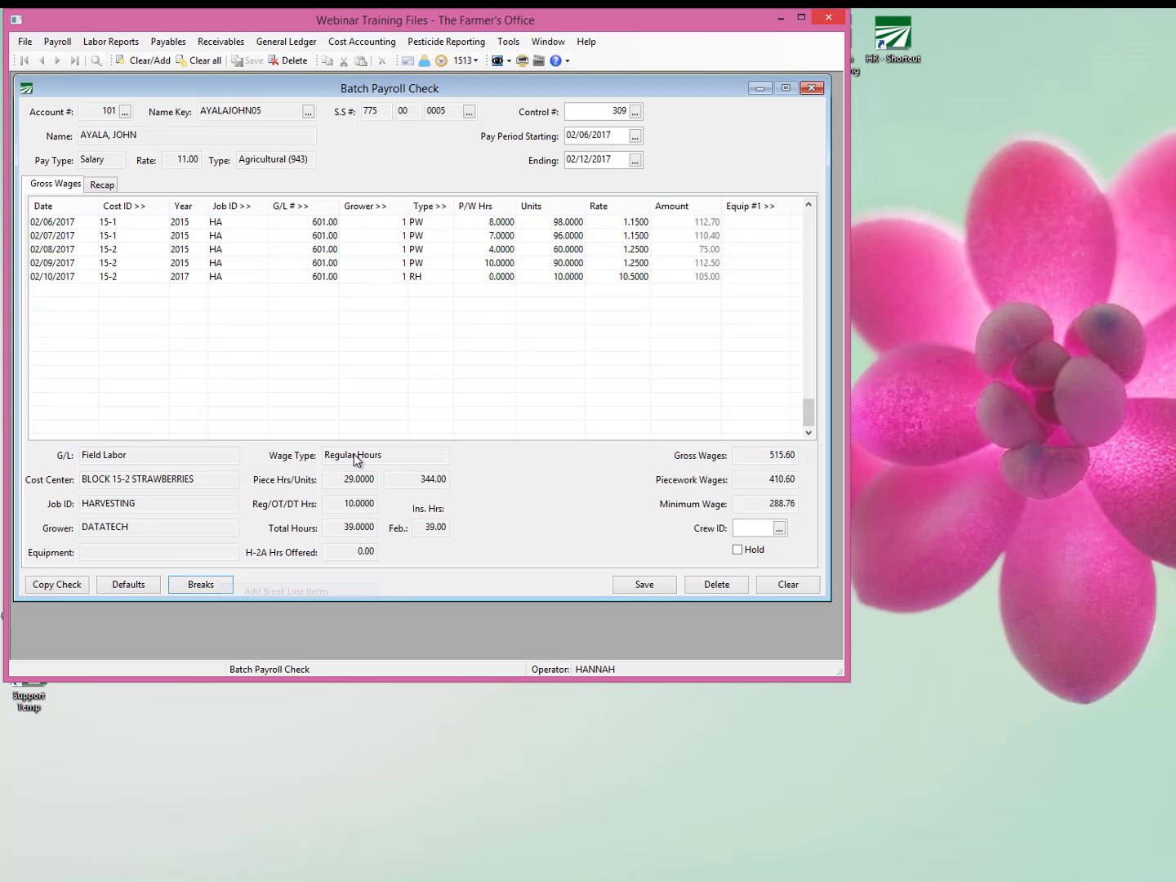
Examine the units of the 02/10/2017 RH line and the units and rate of the 02/10/2017 break line.
{"action": "left_click", "coordinate": [577, 276]}
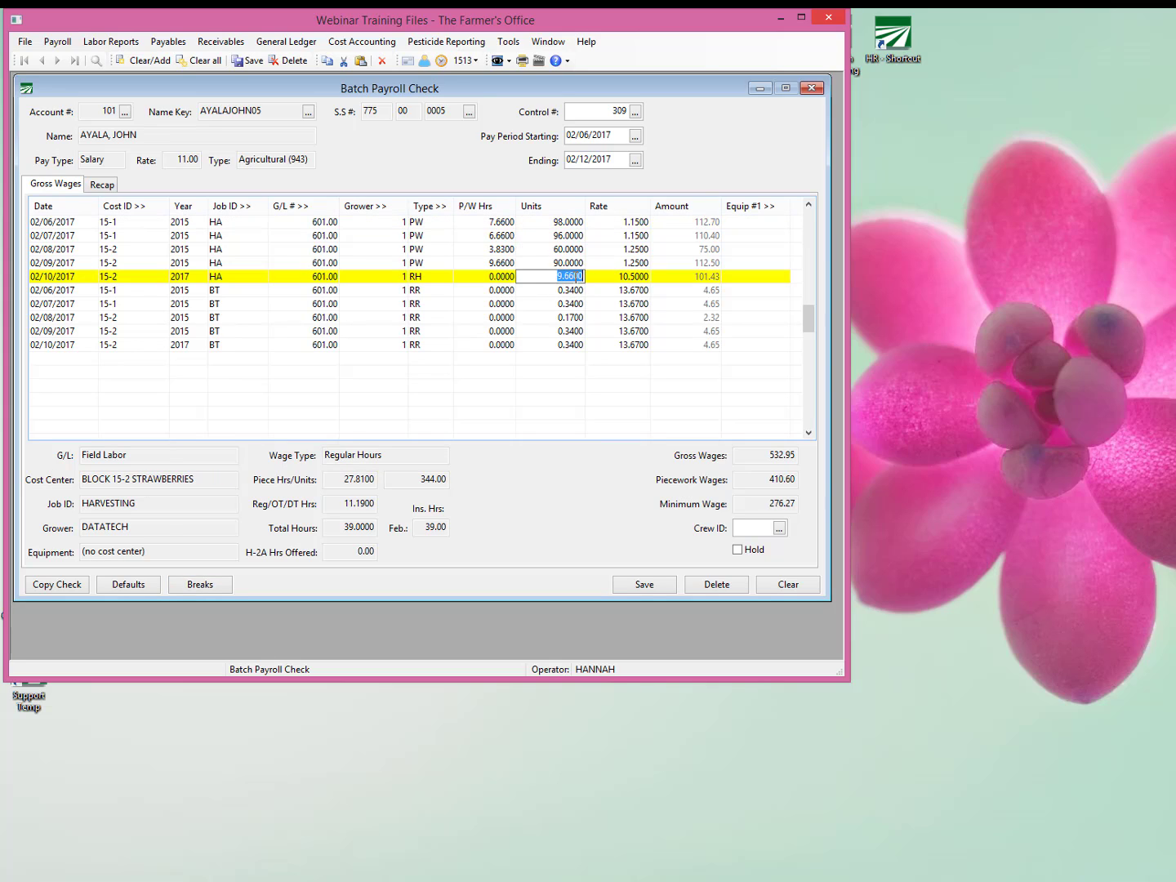
{"action": "left_click_drag", "start_coordinate": [555, 278], "coordinate": [584, 276]}
{"action": "left_click", "coordinate": [555, 345]}
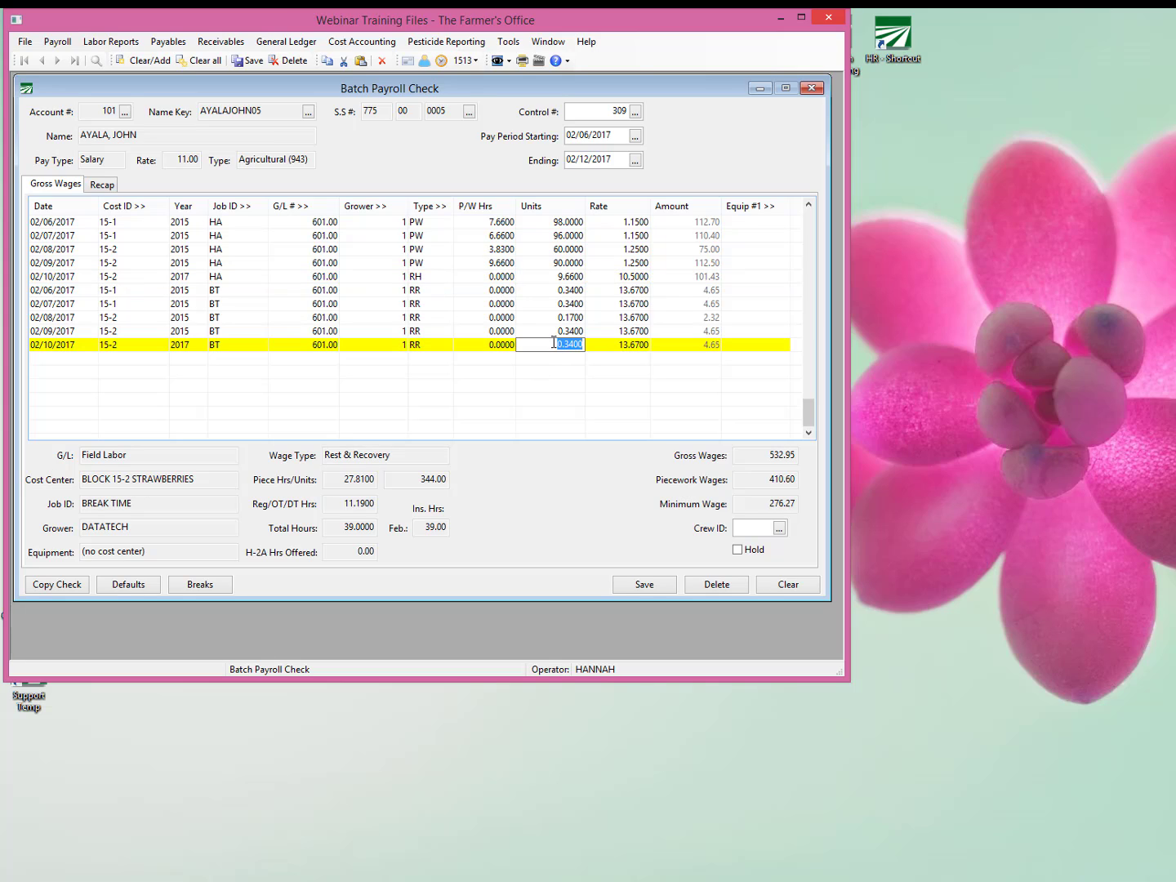
{"action": "left_click", "coordinate": [615, 344]}
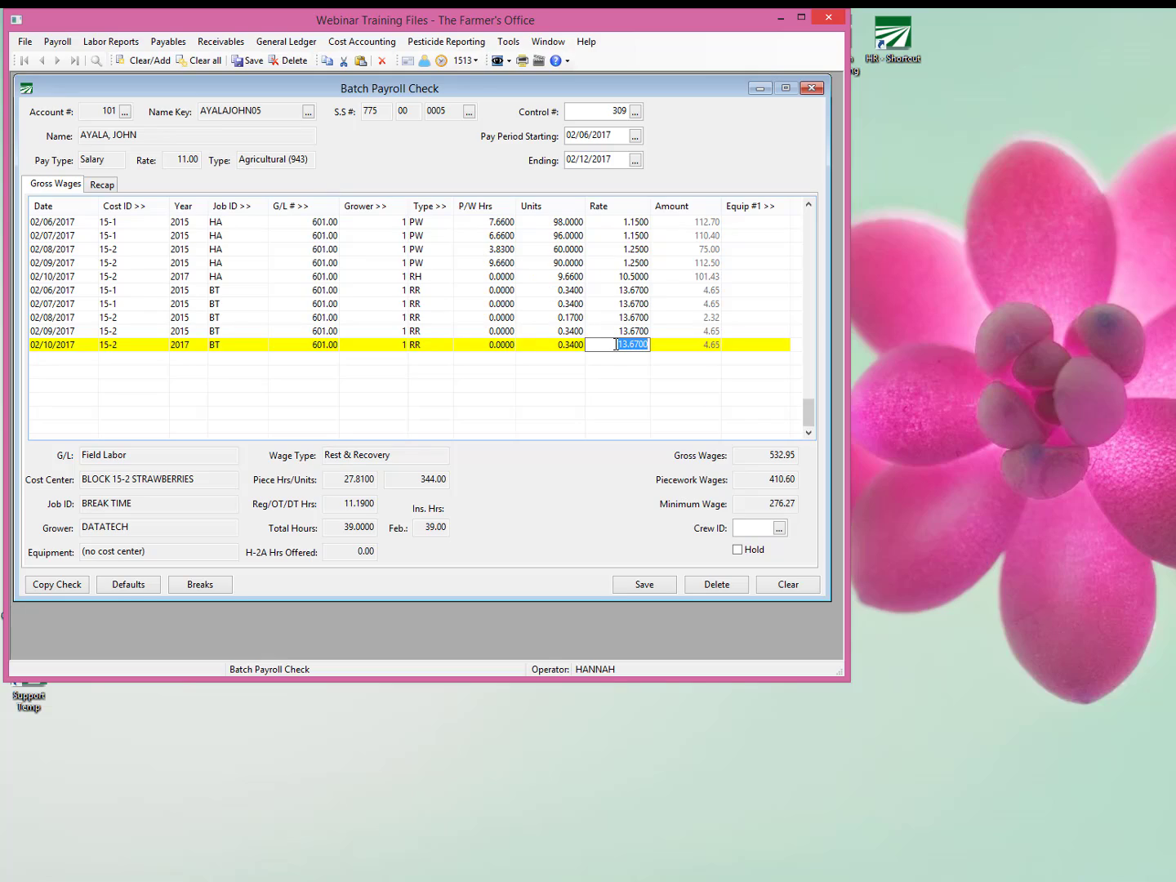